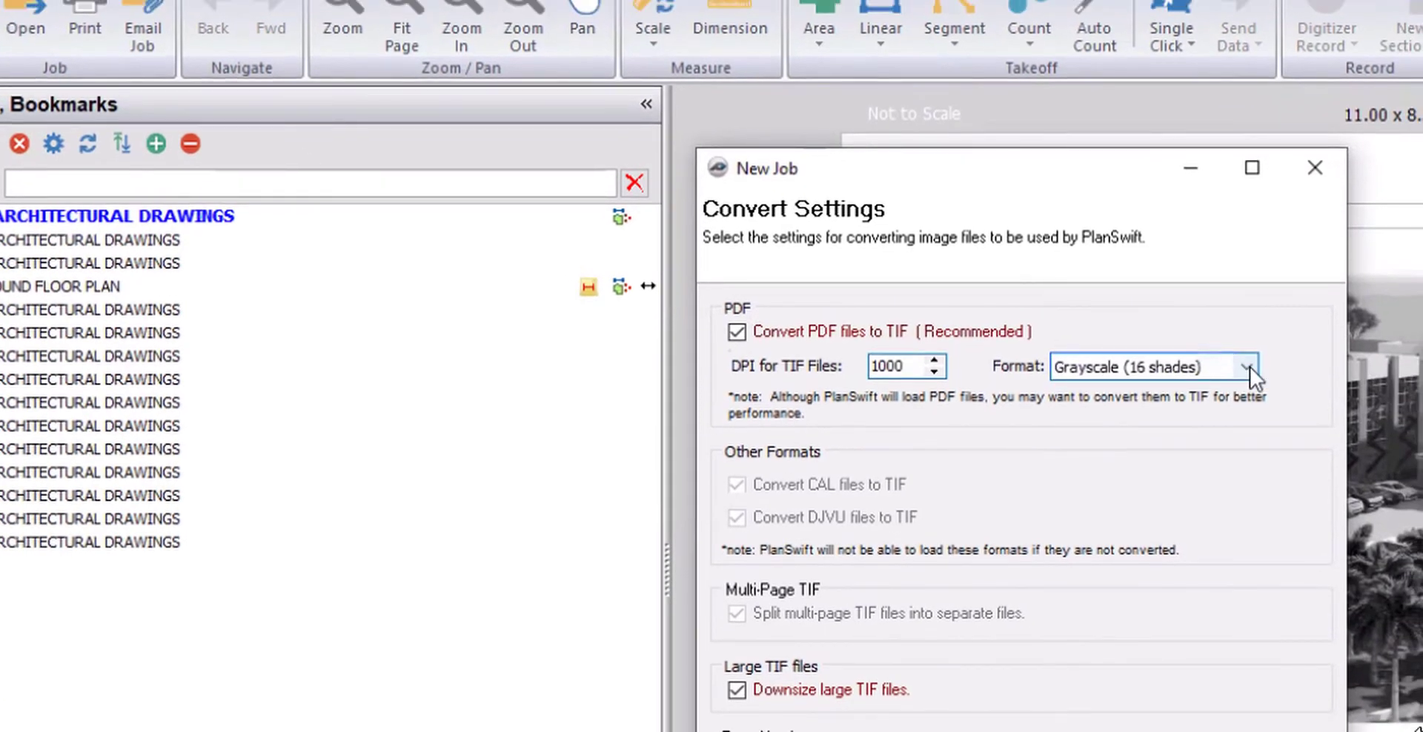
- Open the imported drawing page AOCP-S-C-B-1121-R03
left_click(1308, 401)
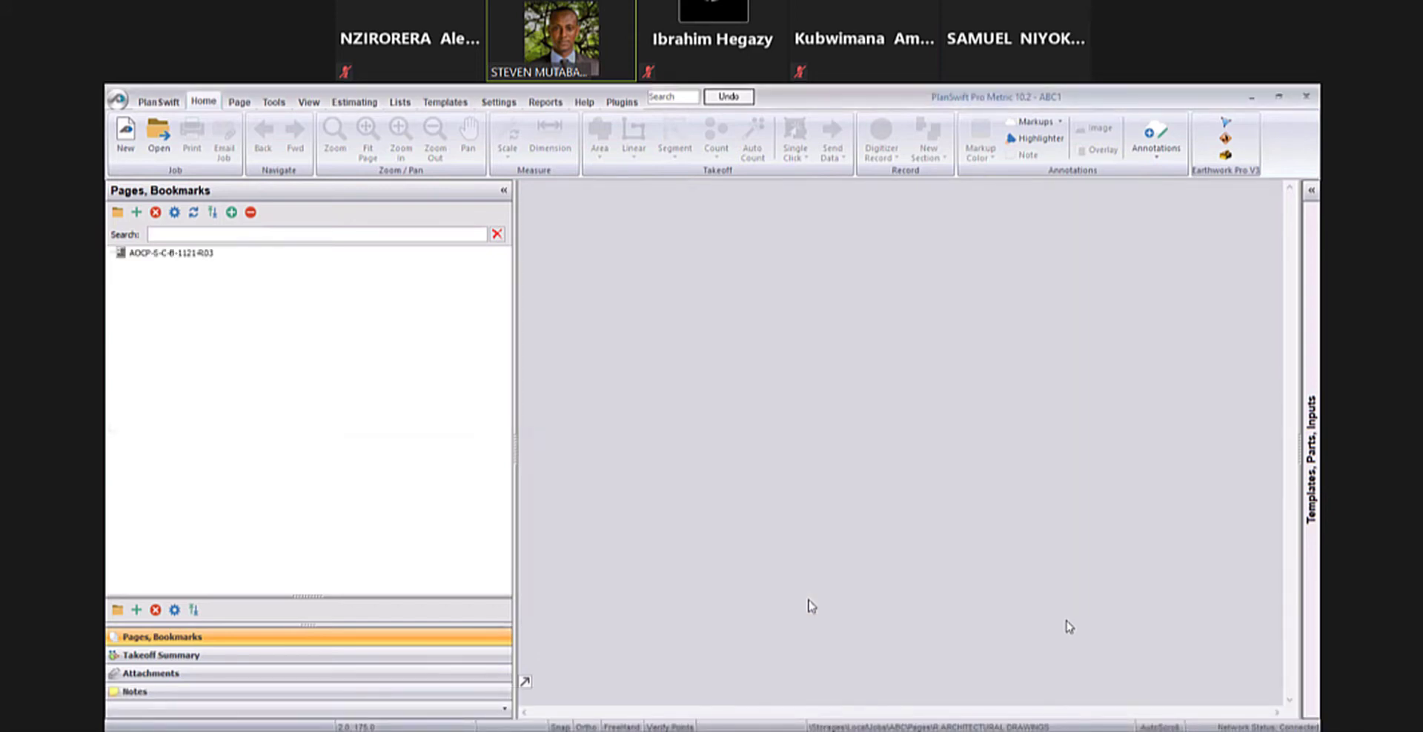
left_click(361, 253)
scroll(893, 381, "up", 5)
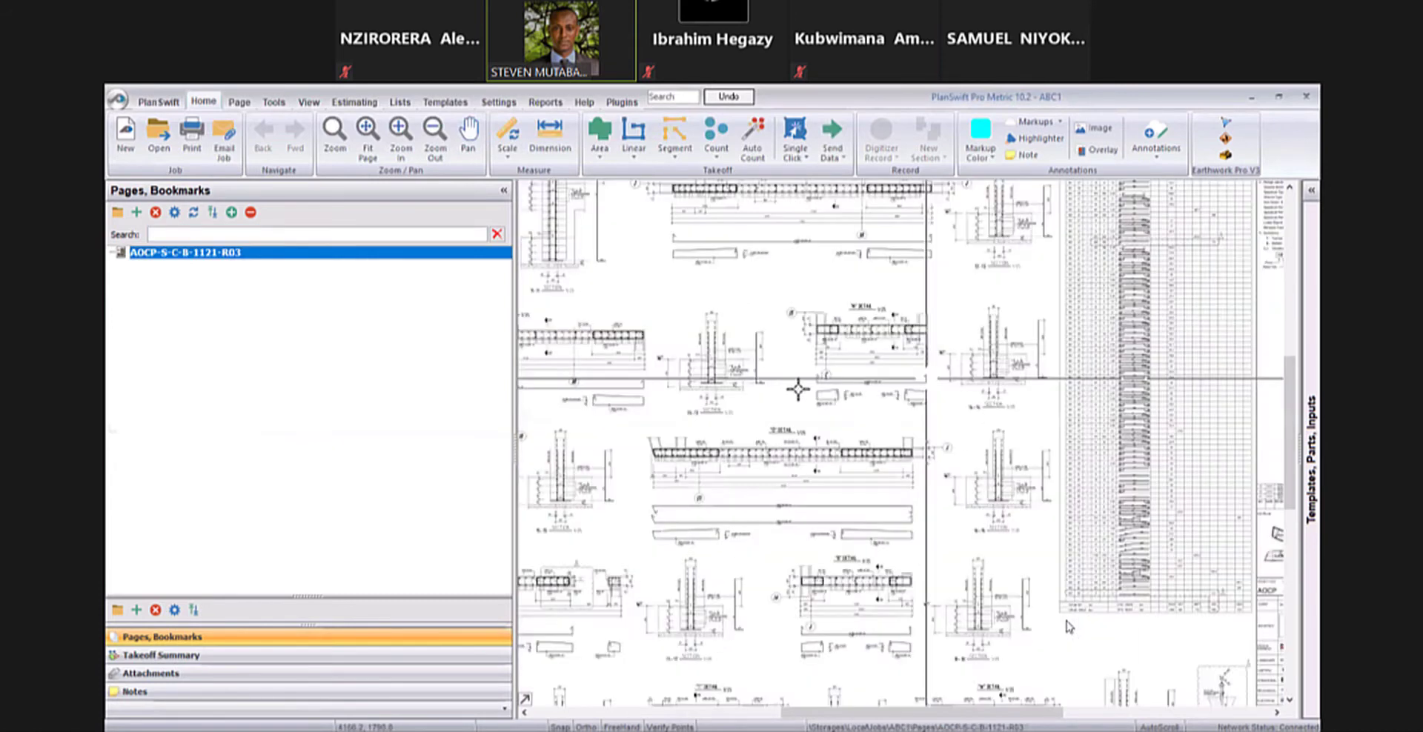
- Examine the wall reinforcement details across the sheet, including the "M", "O" and "P" details and their sections
scroll(657, 371, "down", 5)
scroll(641, 415, "up", 5)
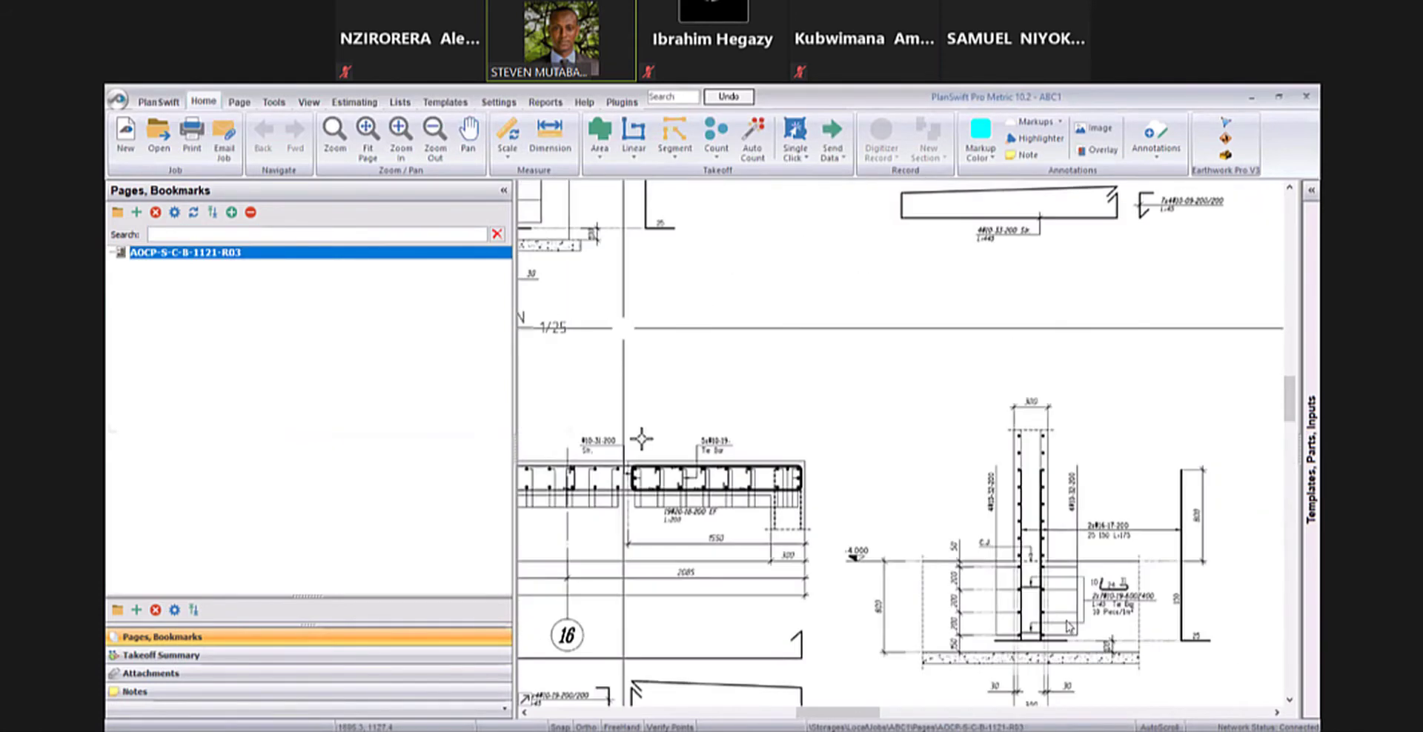
scroll(643, 378, "down", 4)
mouse_move(599, 459)
left_mouse_down()
mouse_move(584, 433)
mouse_move(640, 376)
mouse_move(648, 334)
left_mouse_up()
scroll(771, 304, "down", 3)
scroll(764, 267, "up", 4)
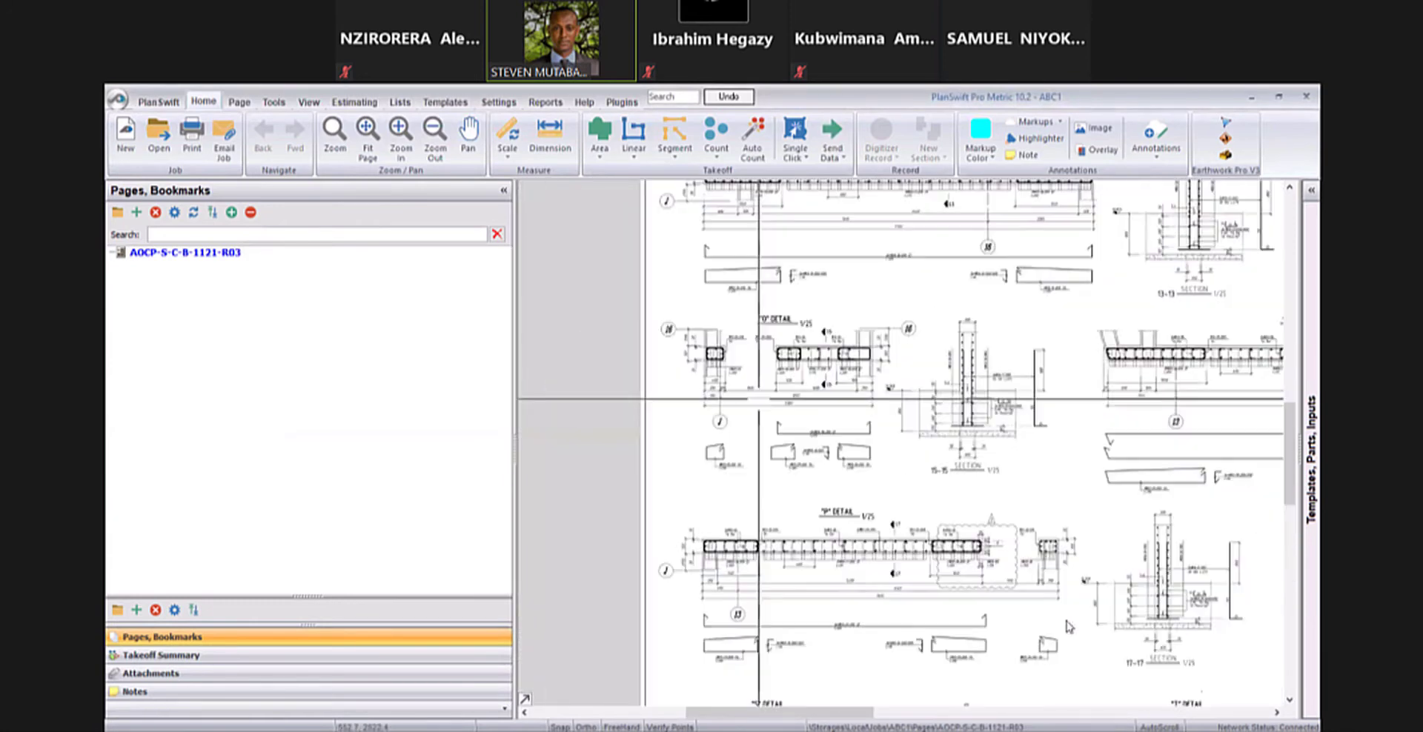
scroll(748, 291, "down", 3)
scroll(661, 270, "up", 3)
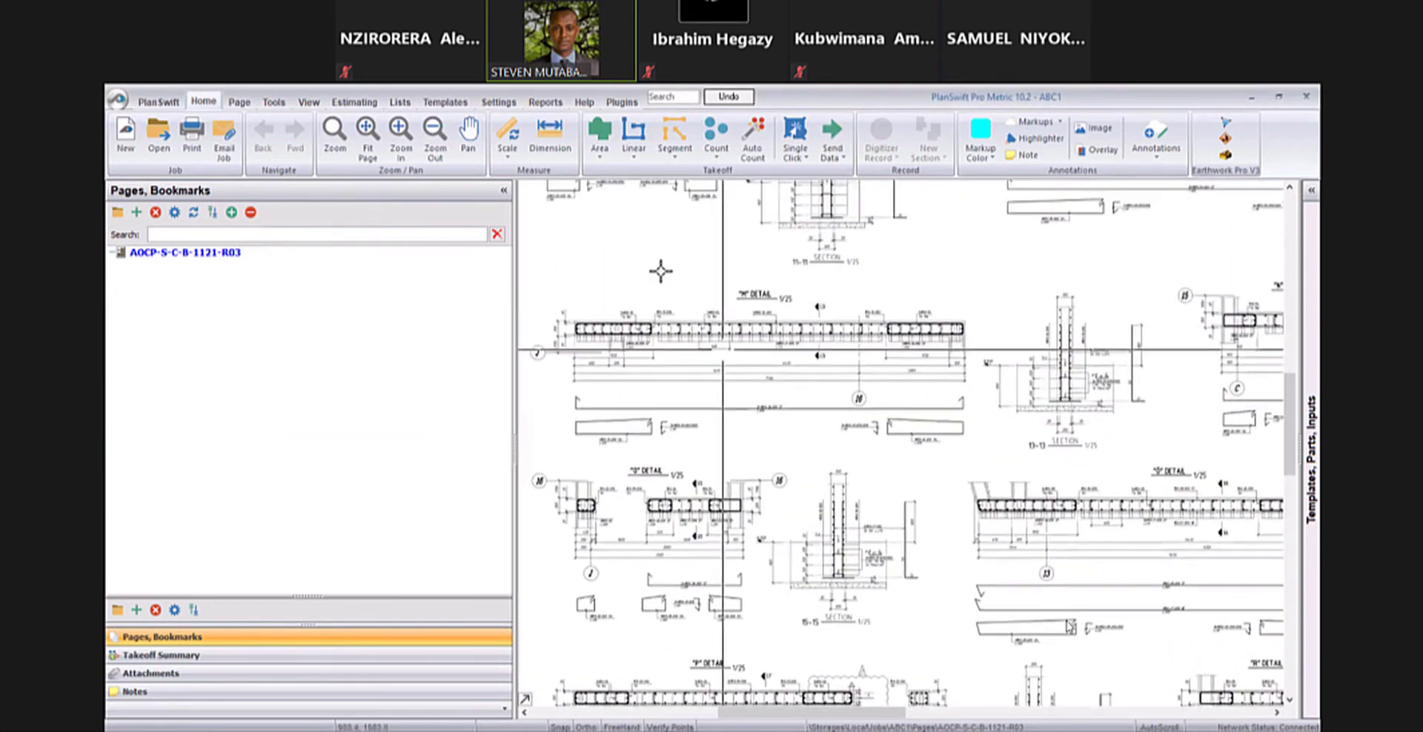
scroll(688, 281, "down", 5)
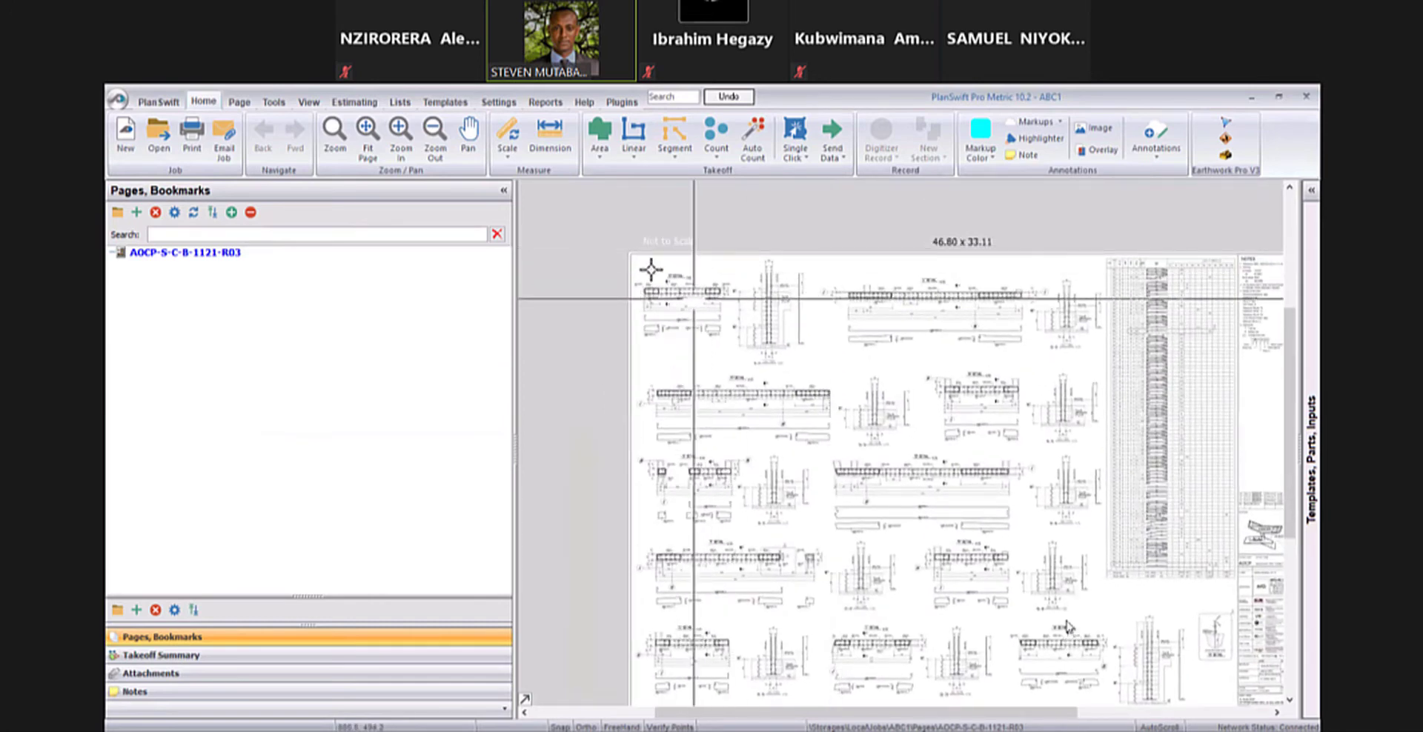
scroll(661, 302, "up", 4)
scroll(656, 298, "down", 4)
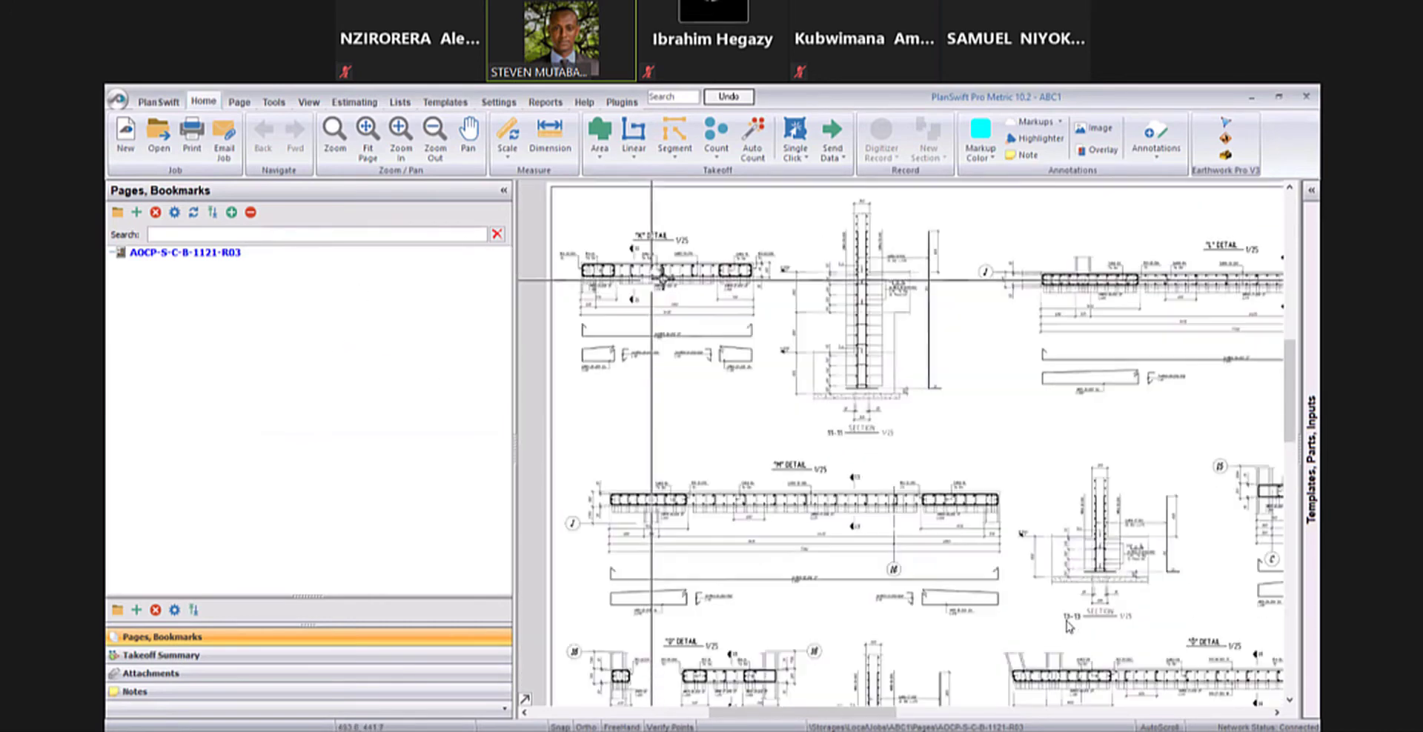
scroll(645, 289, "up", 4)
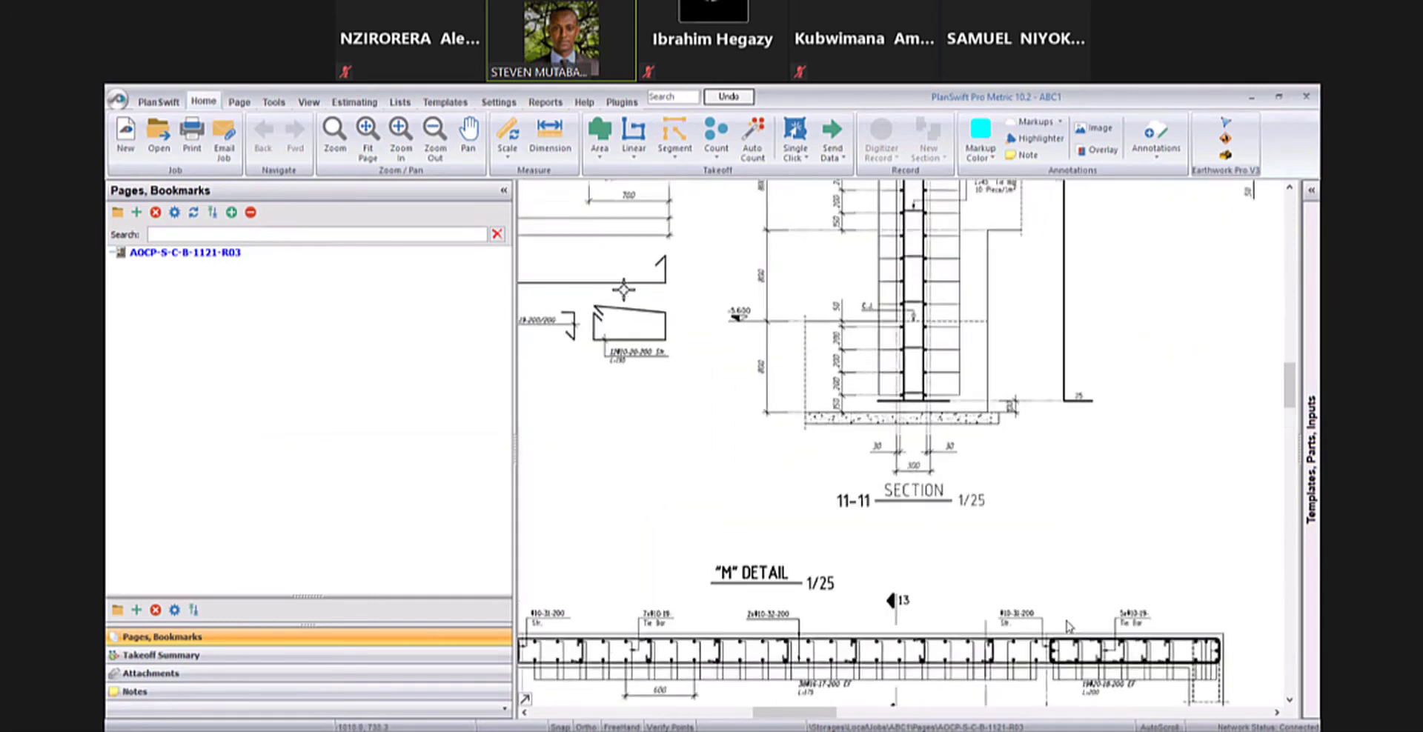
- Examine the "K" detail and section 11-11 up close, reading their bar labels and dimensions
scroll(634, 274, "down", 2)
scroll(630, 297, "up", 3)
scroll(625, 309, "down", 4)
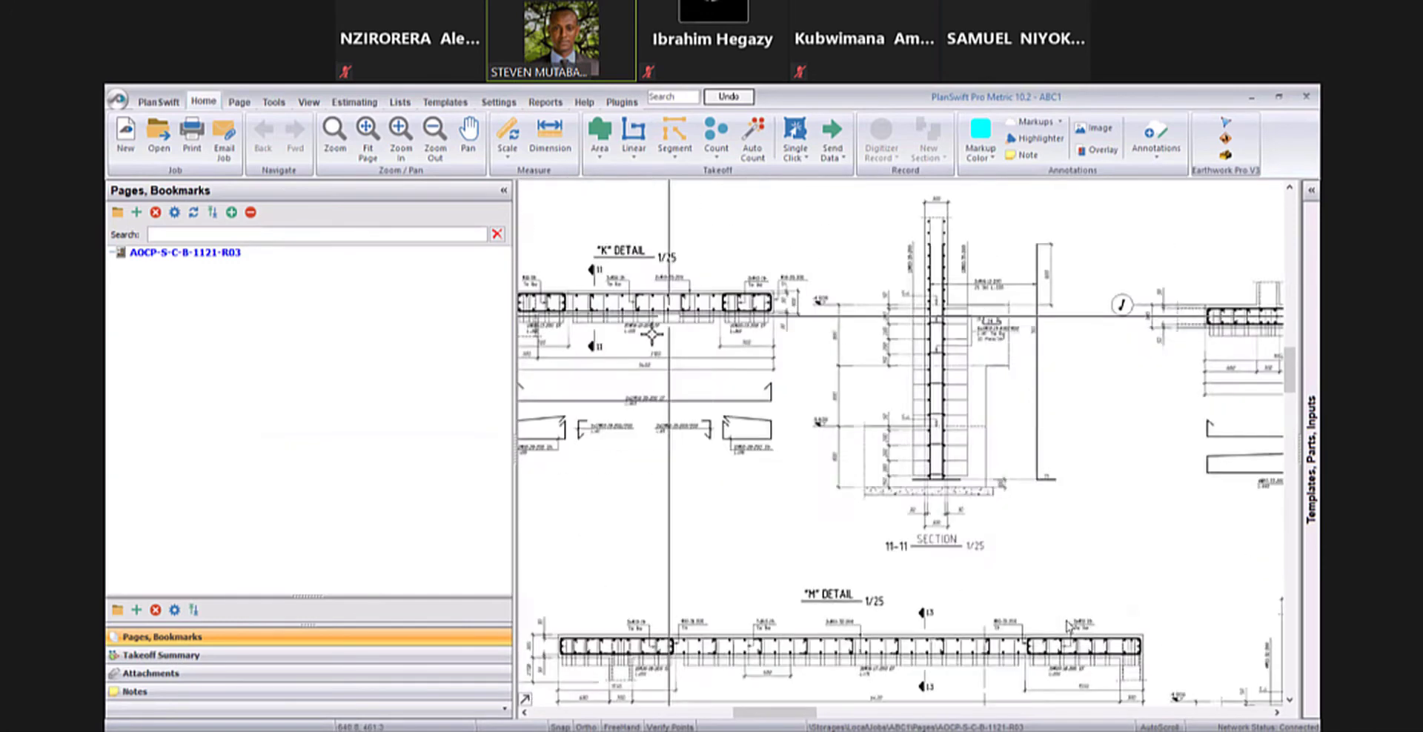
scroll(669, 331, "up", 3)
scroll(675, 349, "down", 4)
scroll(674, 356, "up", 3)
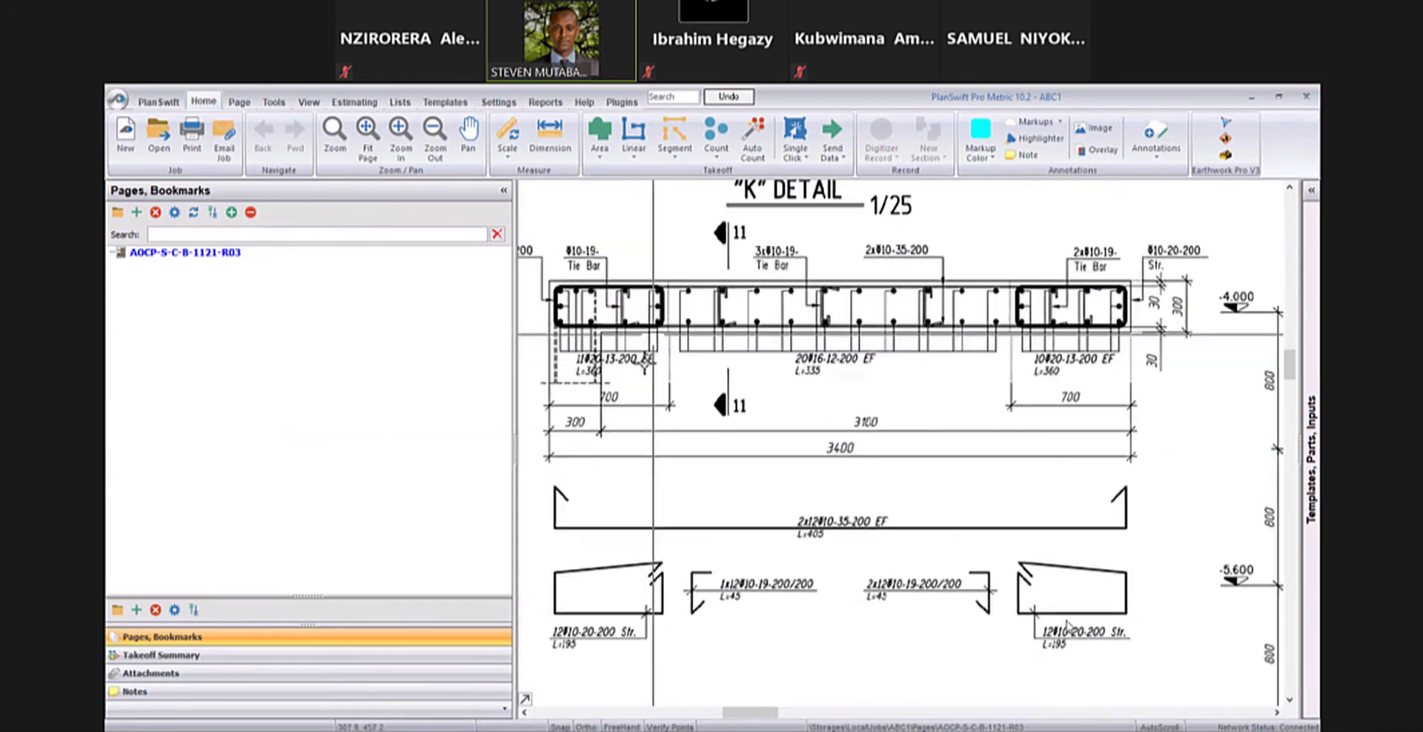
scroll(674, 360, "down", 3)
scroll(711, 374, "up", 3)
scroll(699, 326, "down", 3)
scroll(637, 438, "up", 3)
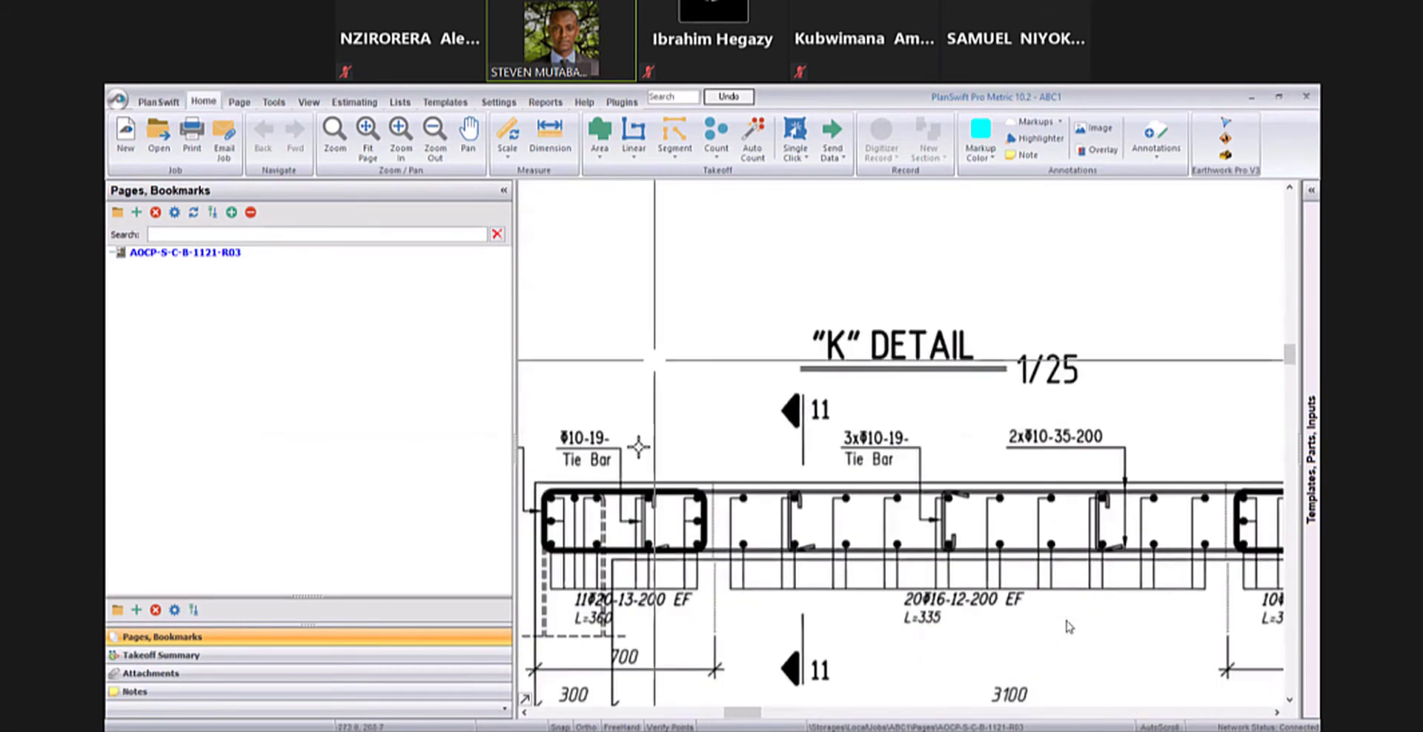
scroll(734, 385, "down", 2)
scroll(735, 385, "up", 3)
- Inspect the "P" detail, magnify the bars labelled 8Φ20-18-200 EF with a zoom box, and fit the whole sheet in view
scroll(665, 401, "down", 4)
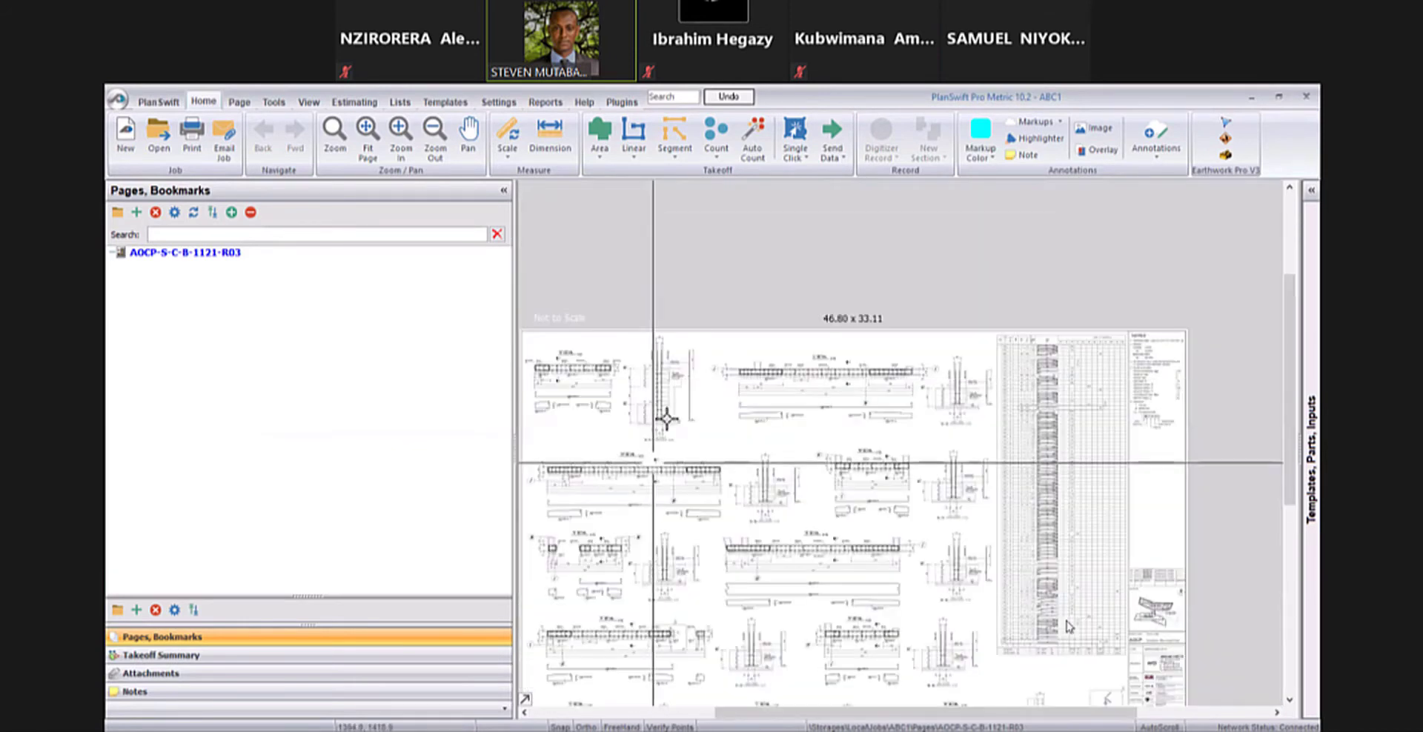
scroll(665, 400, "up", 3)
scroll(630, 371, "down", 3)
scroll(715, 304, "up", 3)
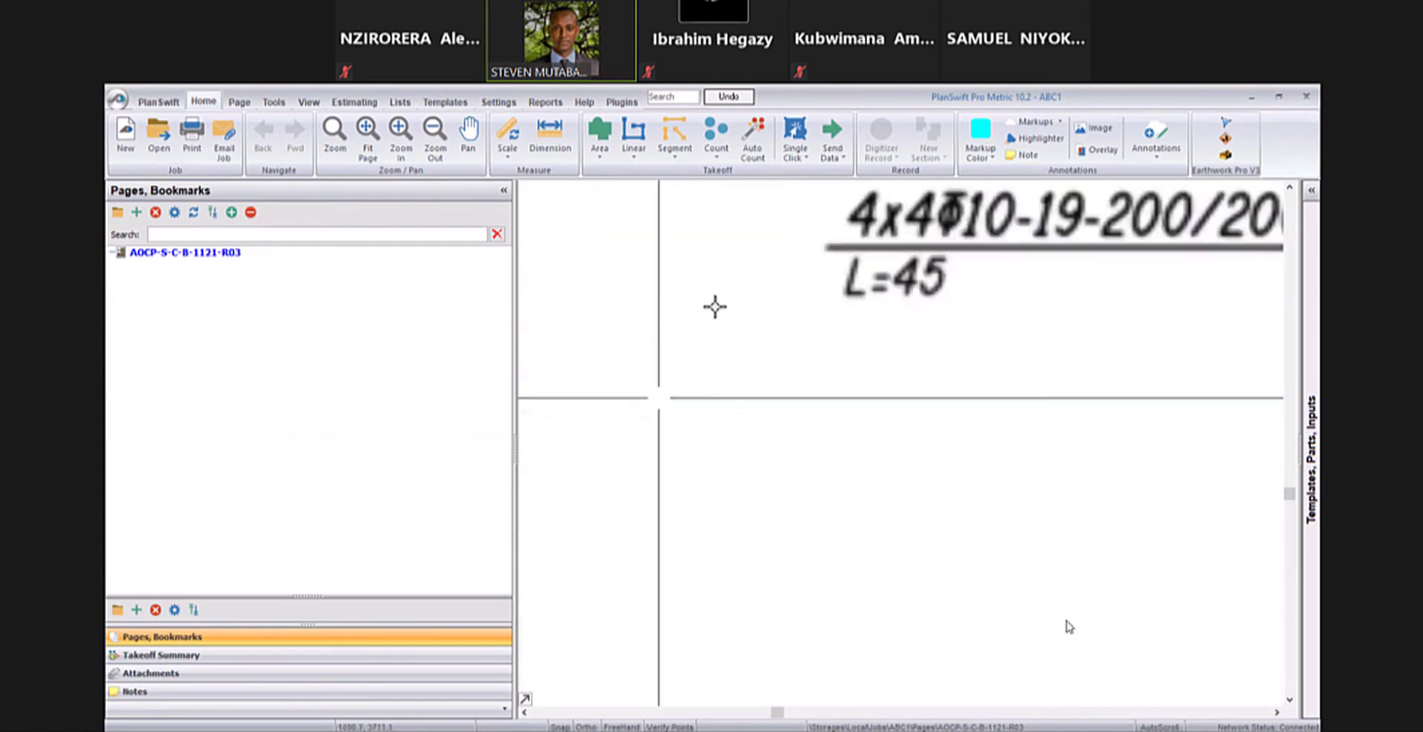
scroll(785, 322, "down", 2)
scroll(646, 289, "up", 3)
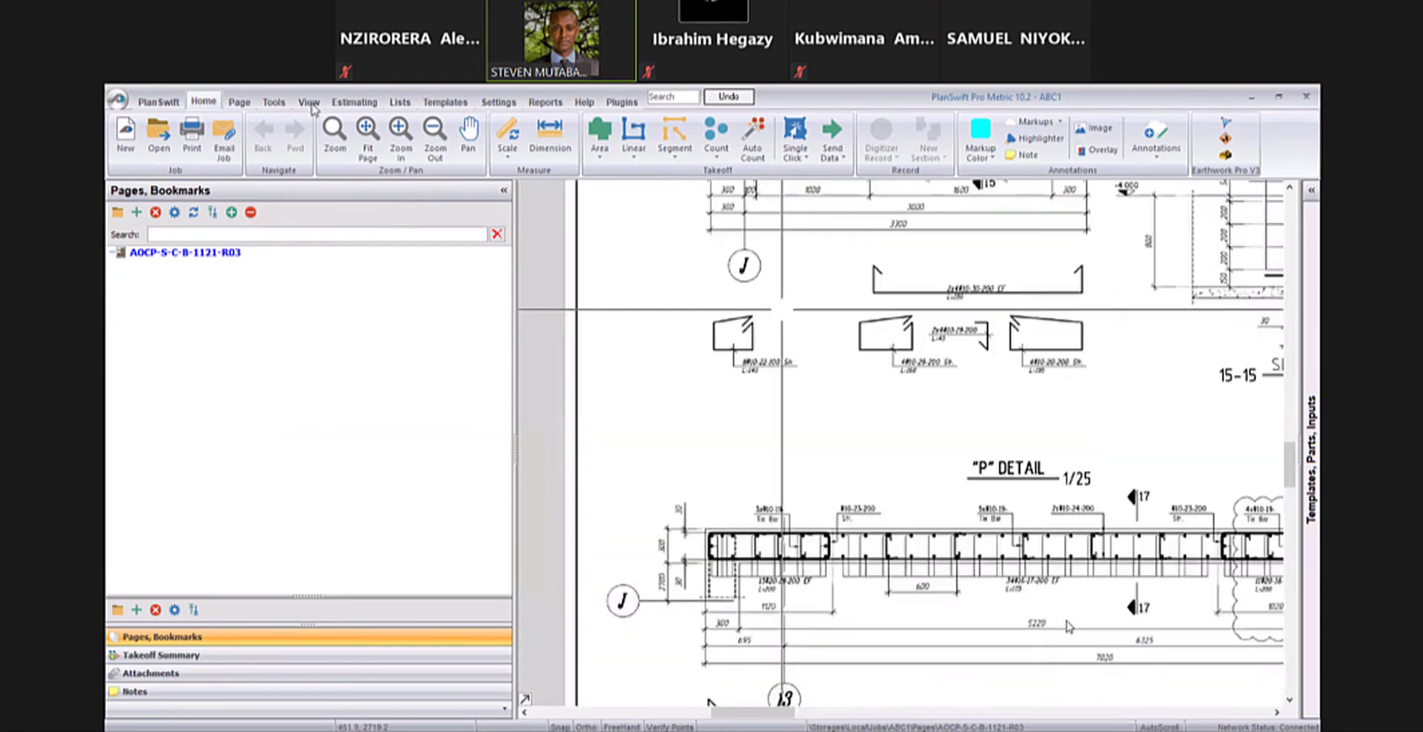
left_click(334, 142)
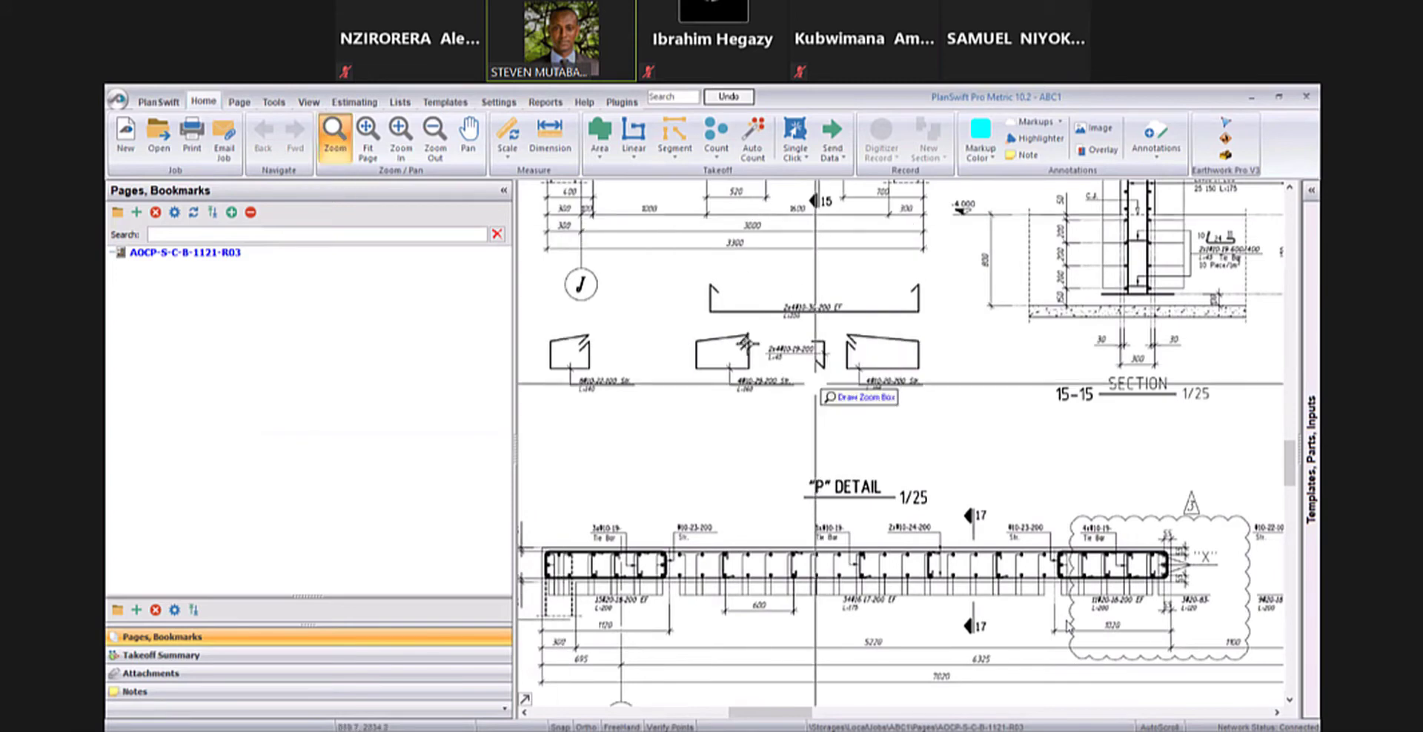
scroll(693, 339, "up", 1)
mouse_move(695, 286)
left_mouse_down()
mouse_move(647, 327)
mouse_move(658, 426)
left_mouse_up()
left_click_drag(788, 408, 942, 505)
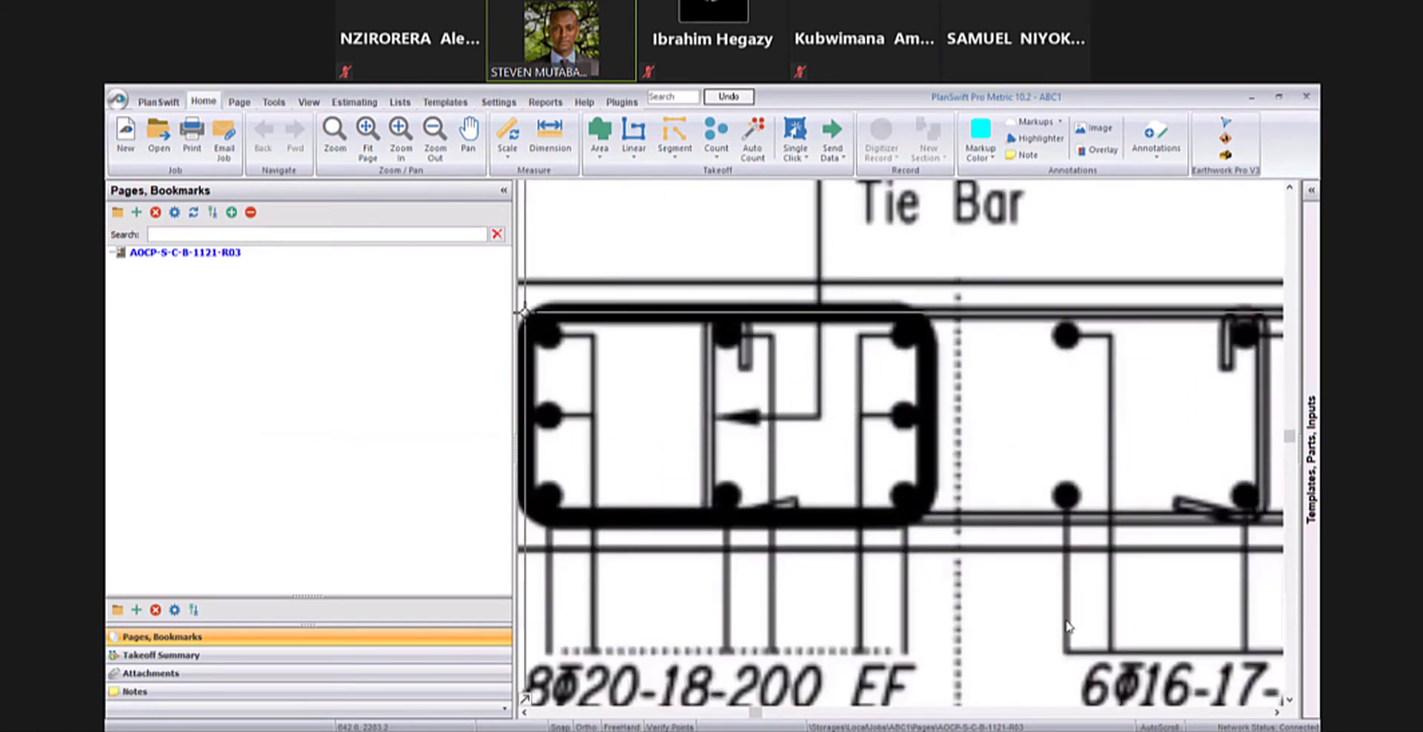
left_click(367, 139)
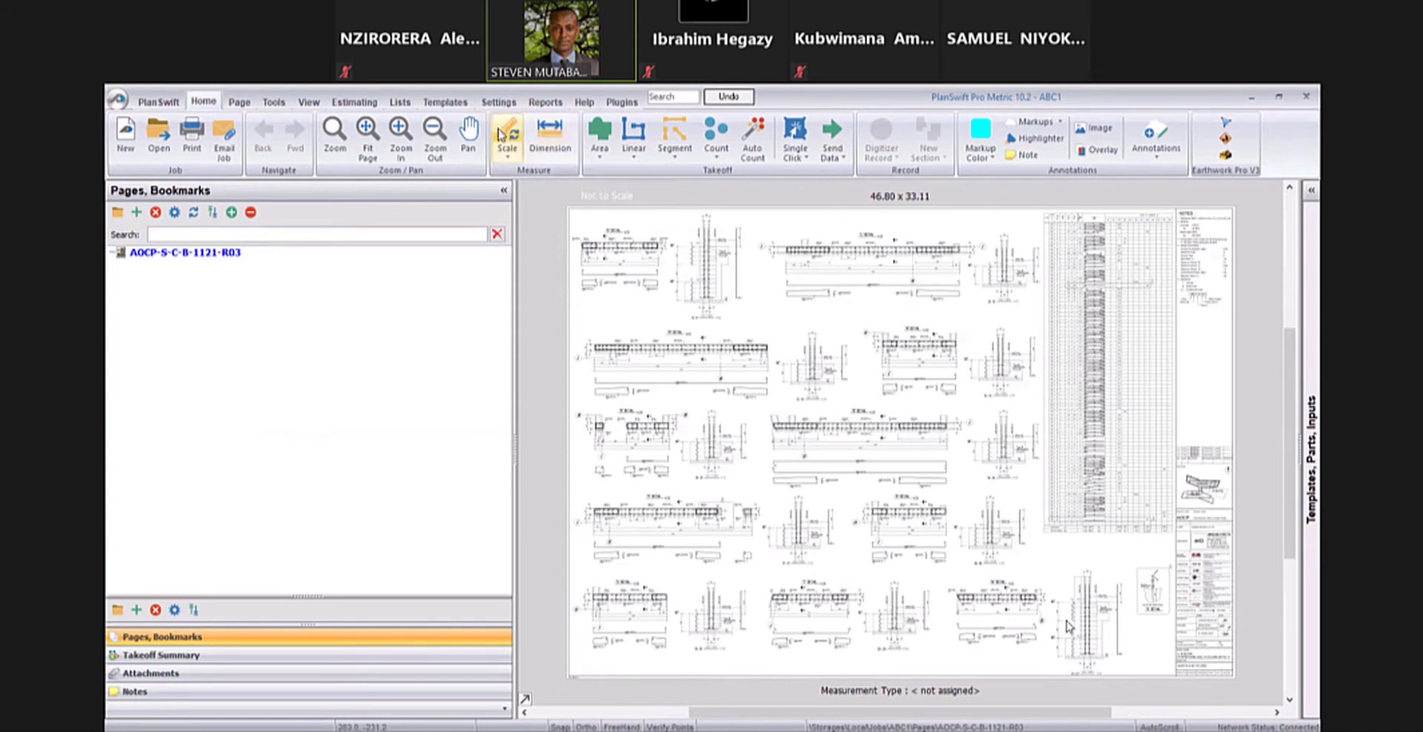
- Enter a metric scale length of 7.7 M for the 7700 dimension of the "L" detail, with automatic dimension line creation
scroll(915, 269, "up", 4)
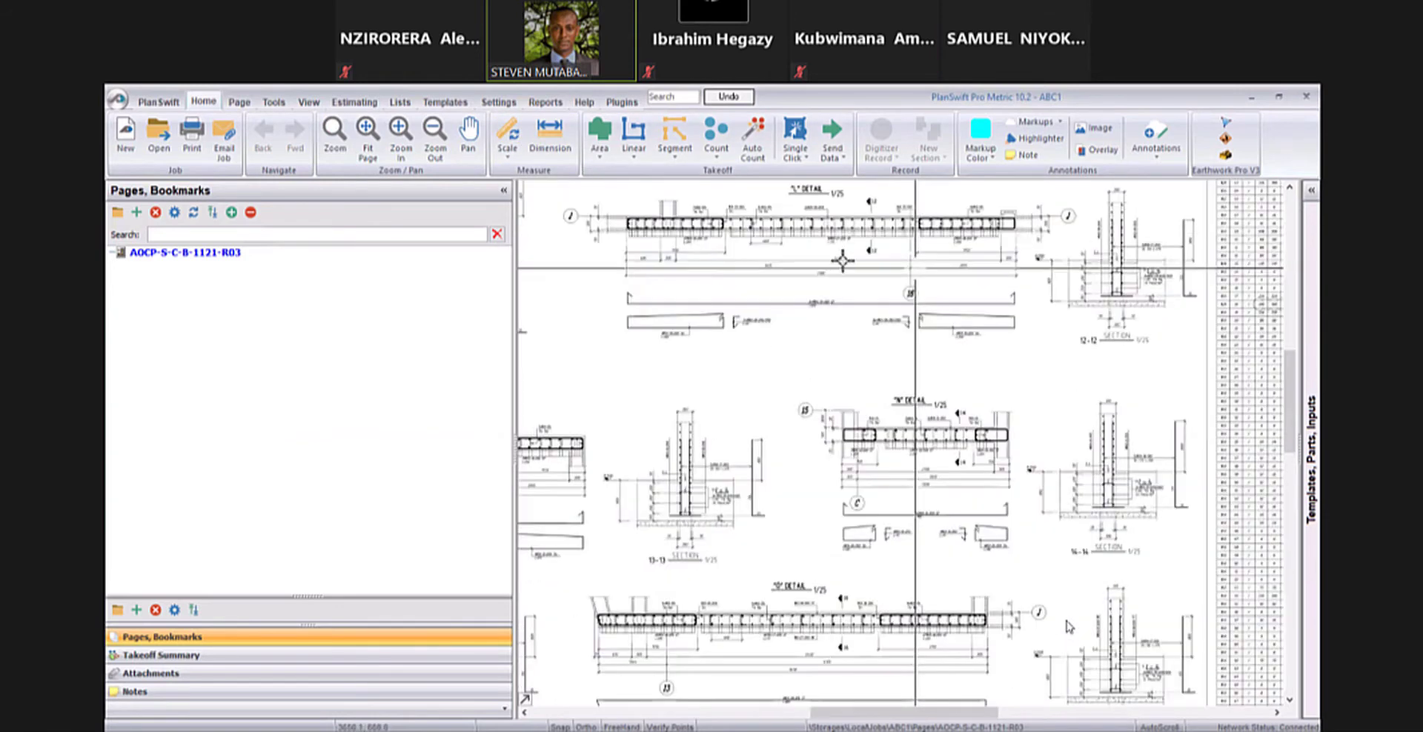
scroll(789, 329, "up", 5)
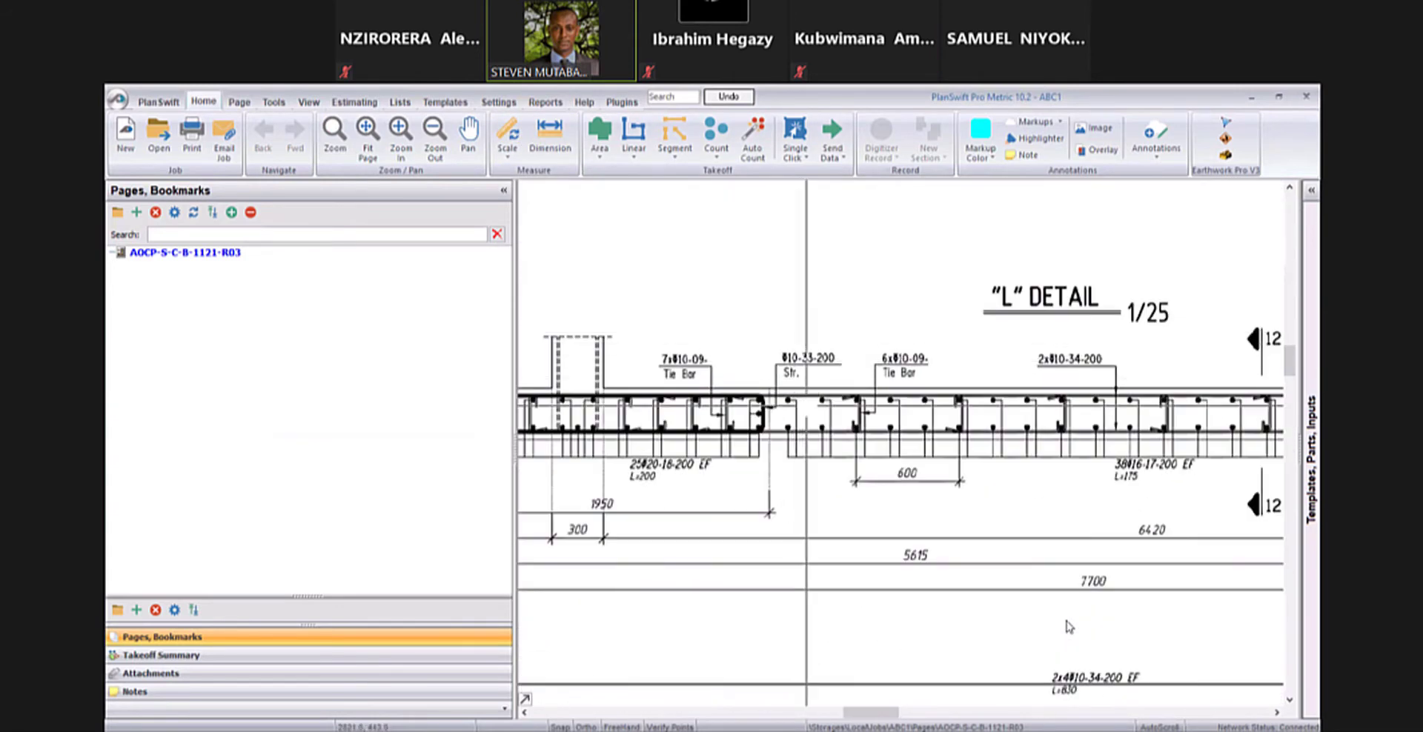
left_click_drag(992, 671, 1042, 519)
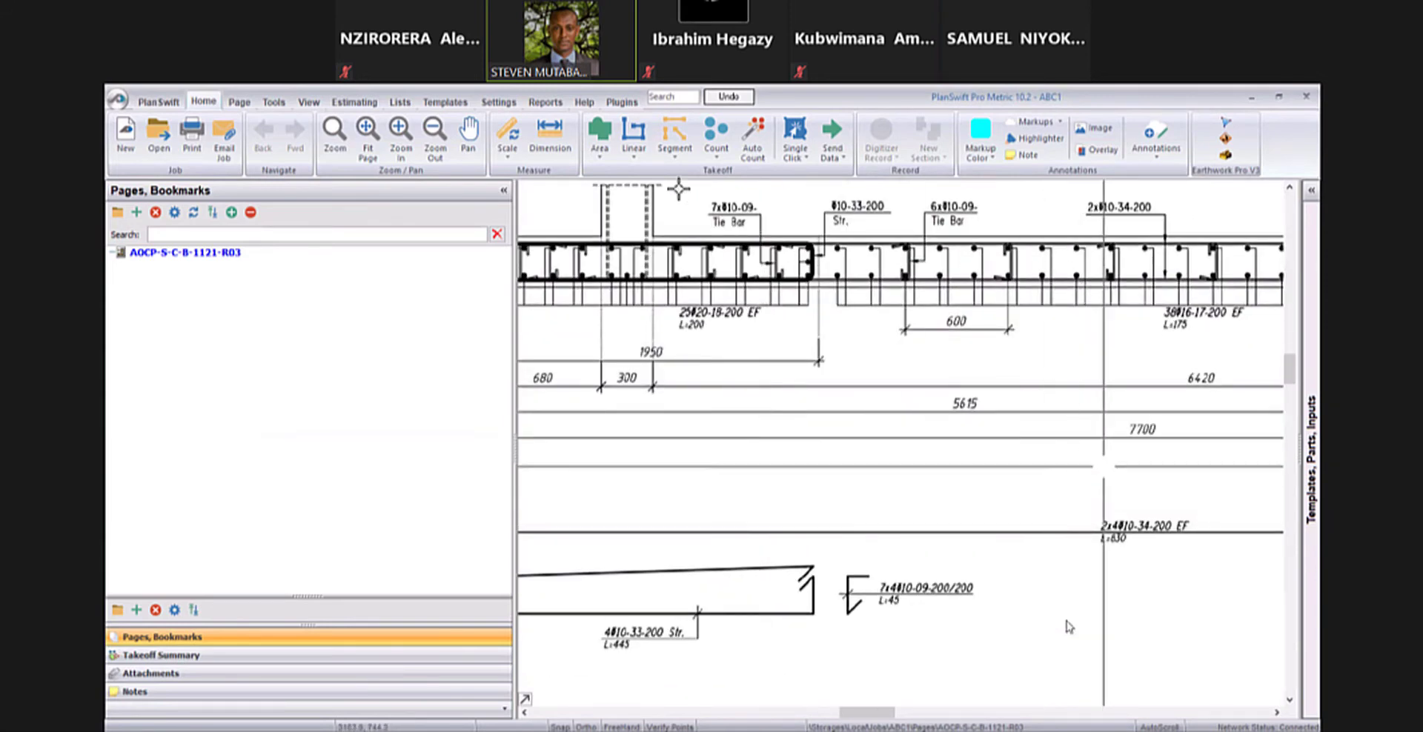
left_click_drag(1104, 466, 1005, 448)
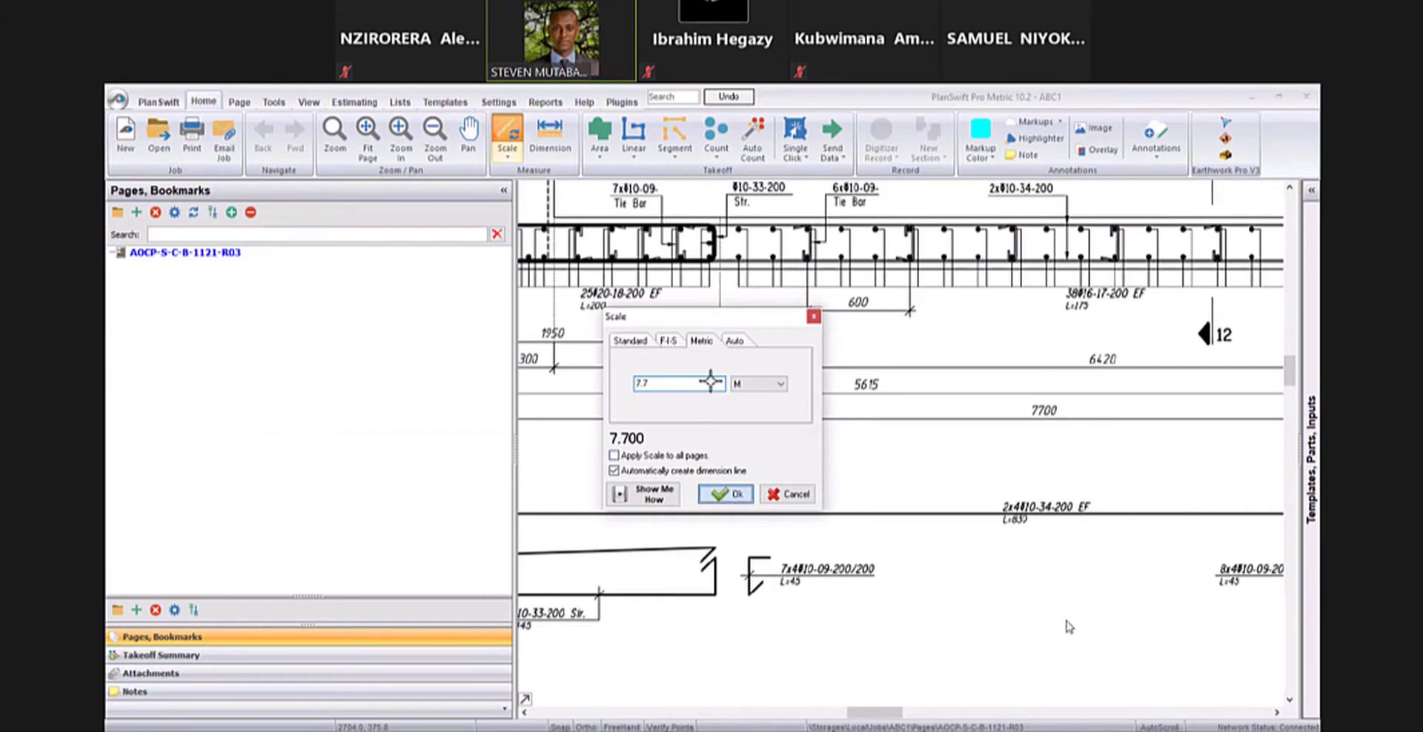
key("Return")
- Calibrate the page scale by picking both ends of the 7700 dimension line under the "L" detail
scroll(714, 385, "down", 2)
left_click_drag(526, 426, 690, 419)
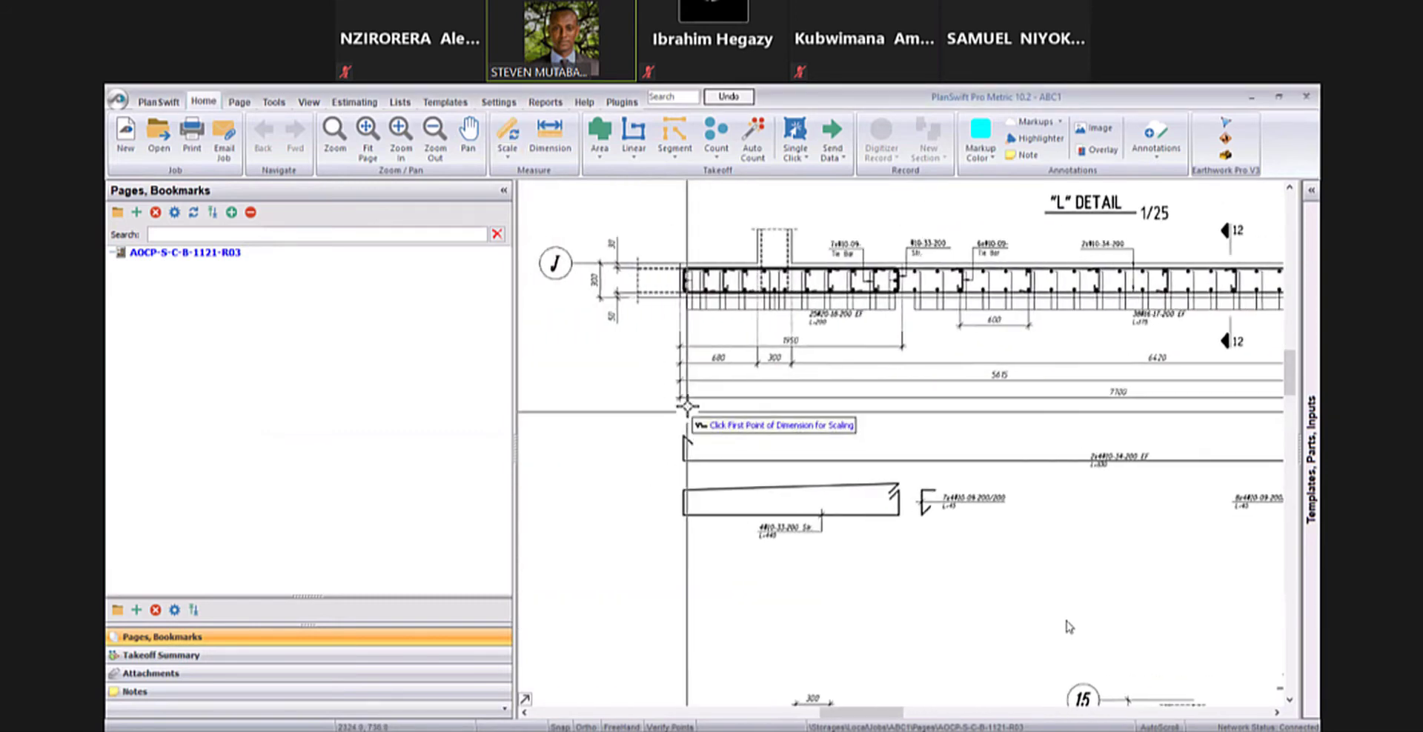
scroll(687, 406, "up", 5)
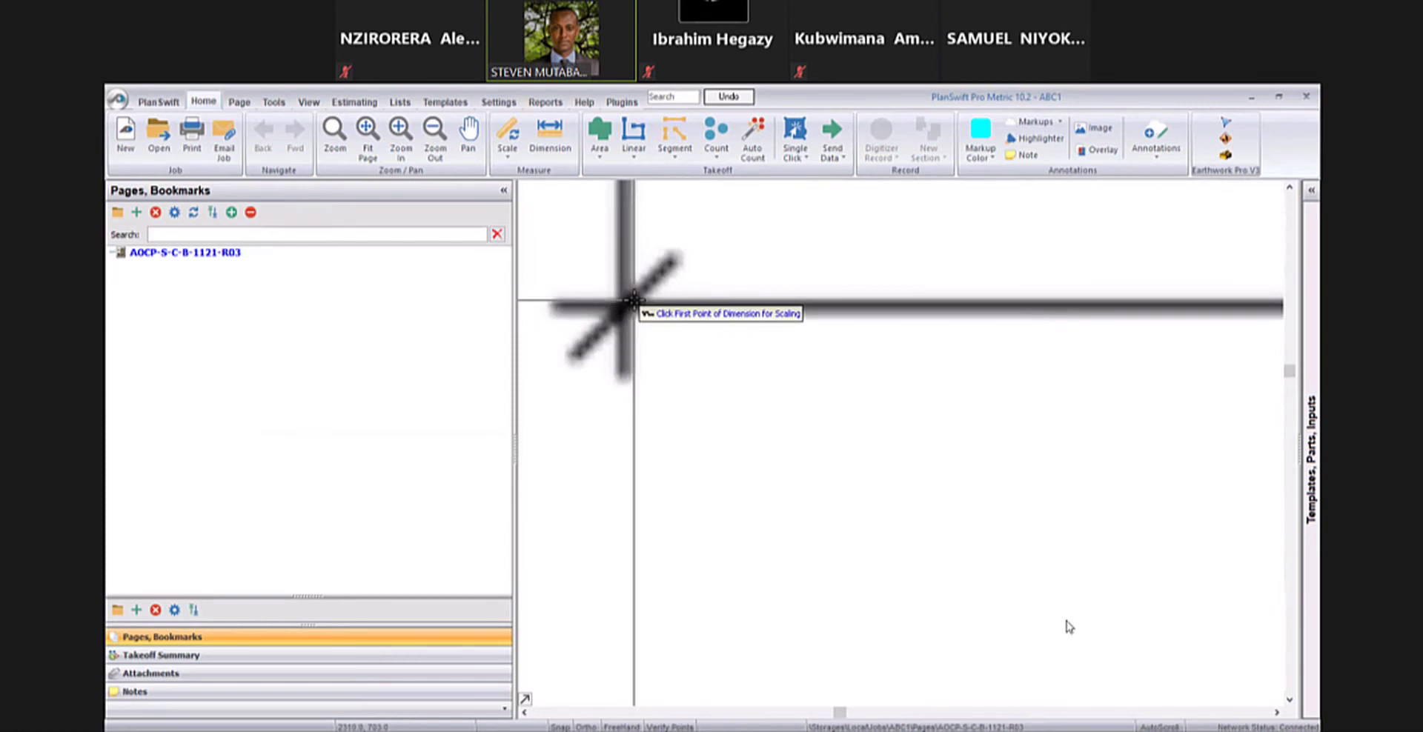
left_click_drag(634, 300, 629, 306)
scroll(1010, 339, "down", 7)
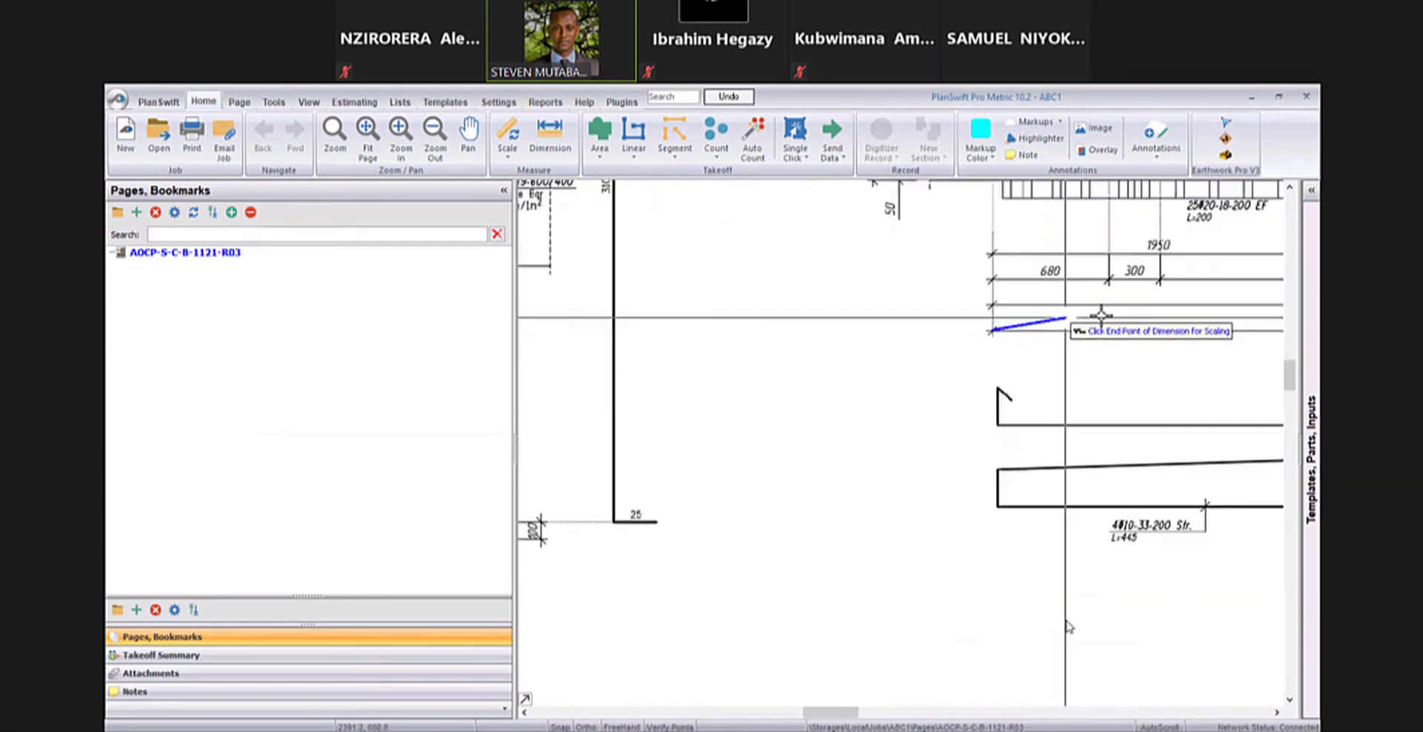
scroll(1095, 315, "down", 6)
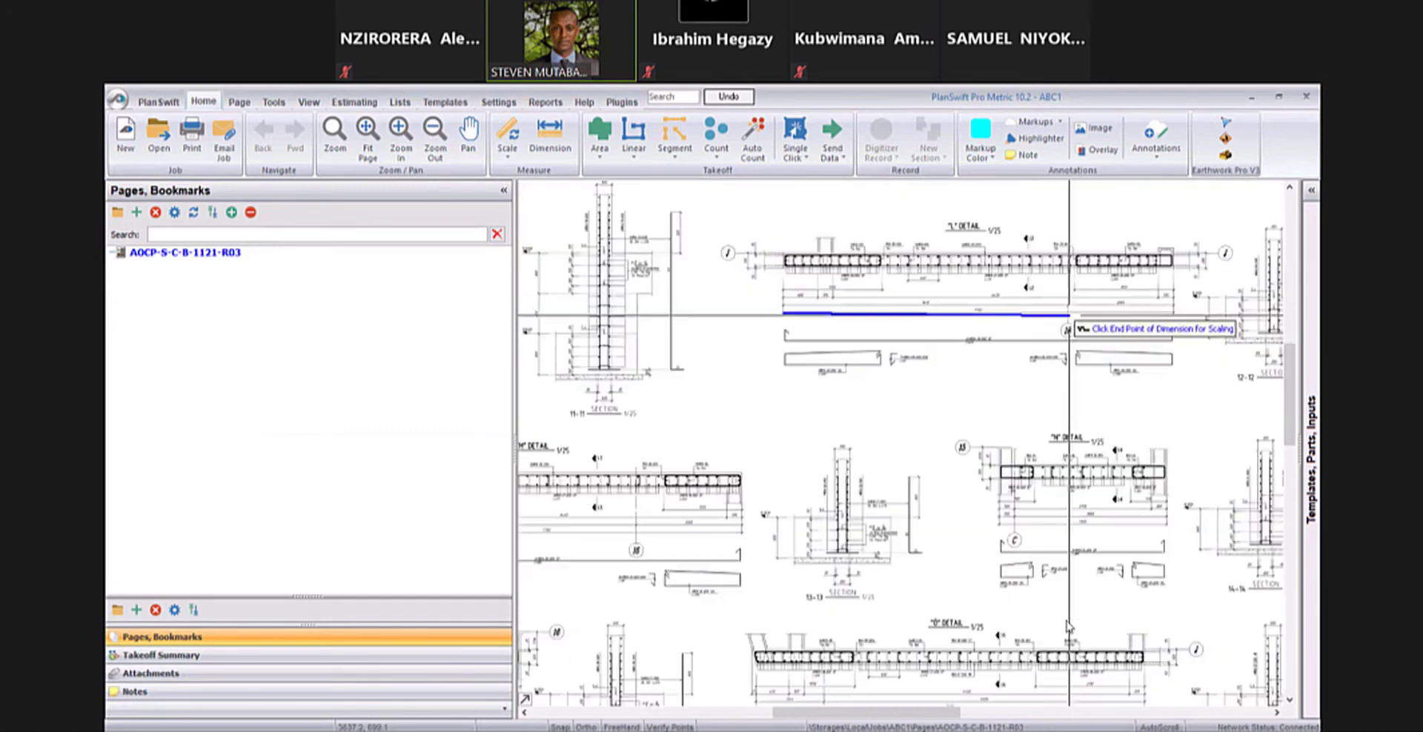
scroll(1111, 280, "up", 8)
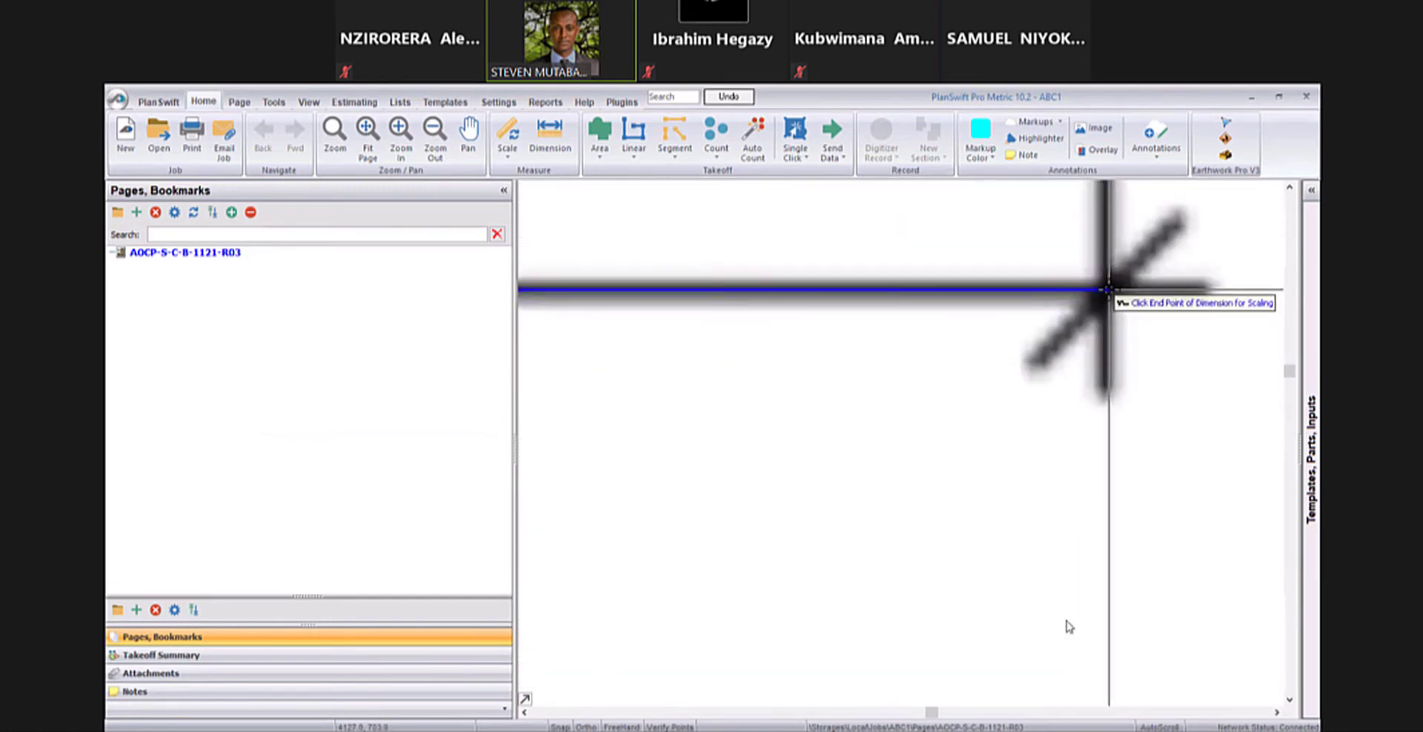
left_click(1110, 289)
scroll(1004, 337, "down", 3)
scroll(926, 348, "down", 3)
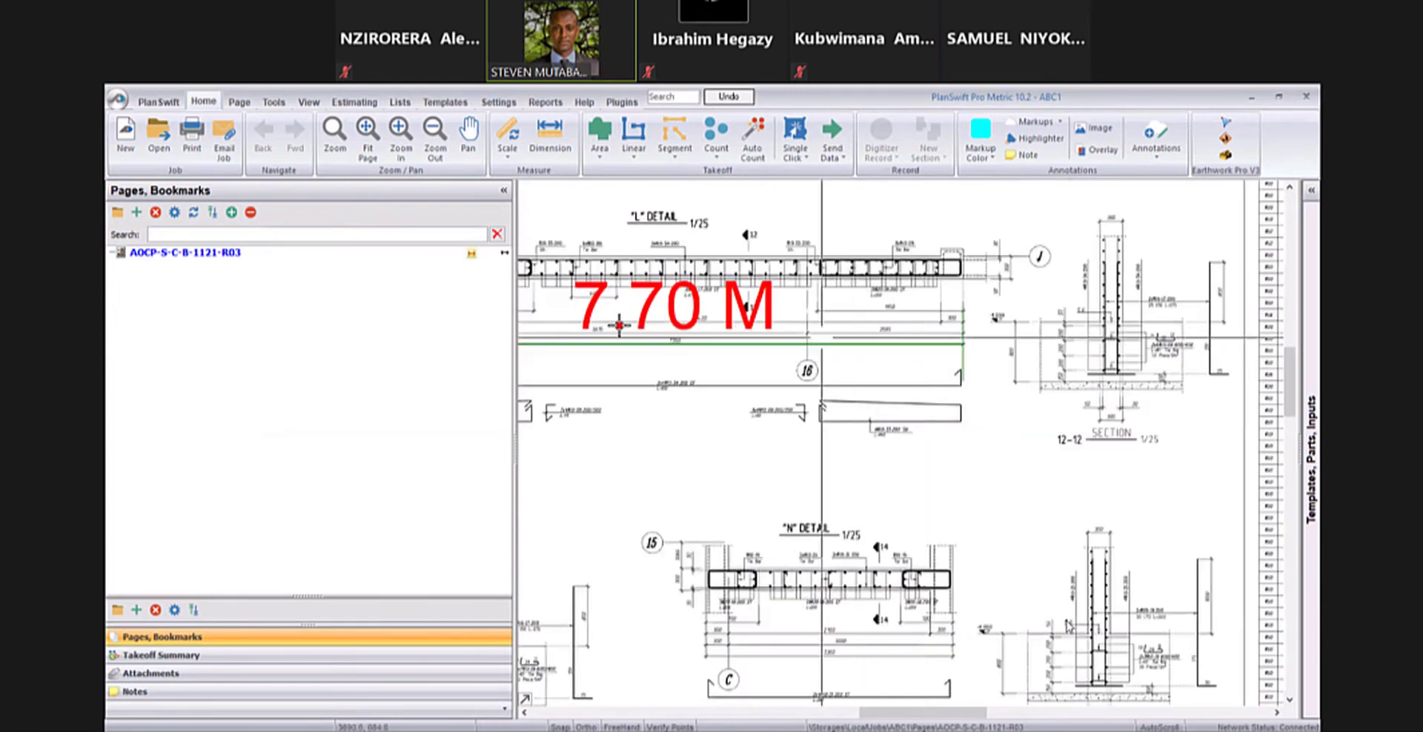
- Try to check the scale with the Dimension tool beside gridline J in the "L" detail
scroll(659, 388, "up", 5)
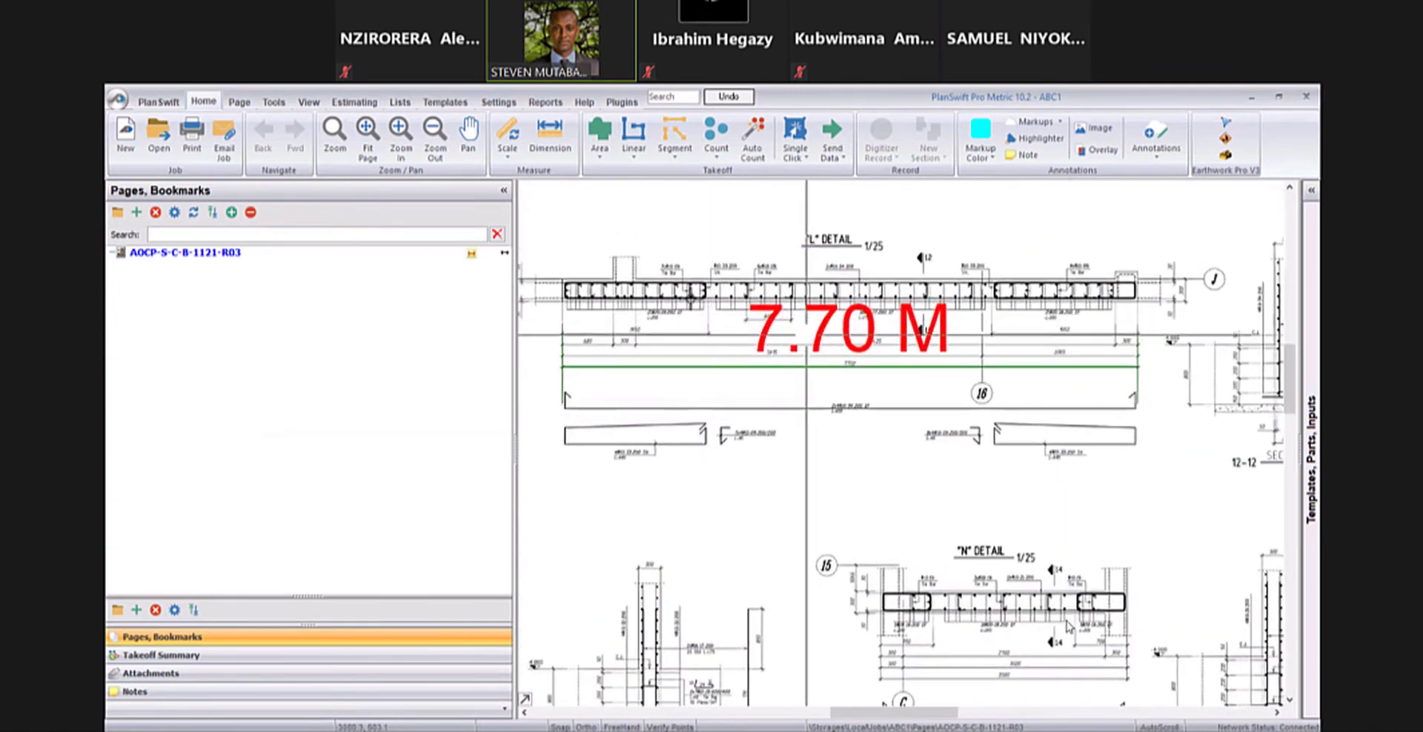
left_click_drag(659, 387, 744, 380)
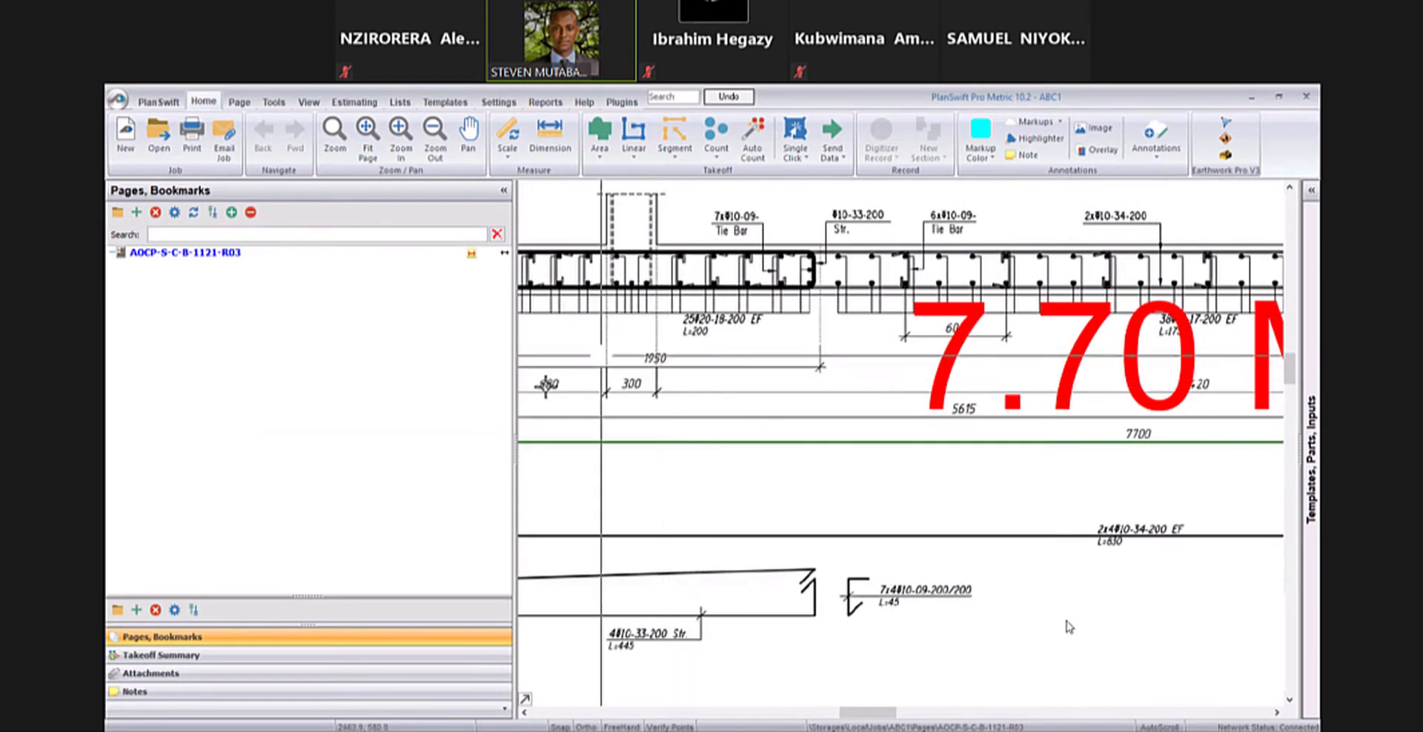
left_click_drag(603, 371, 715, 371)
left_click(550, 137)
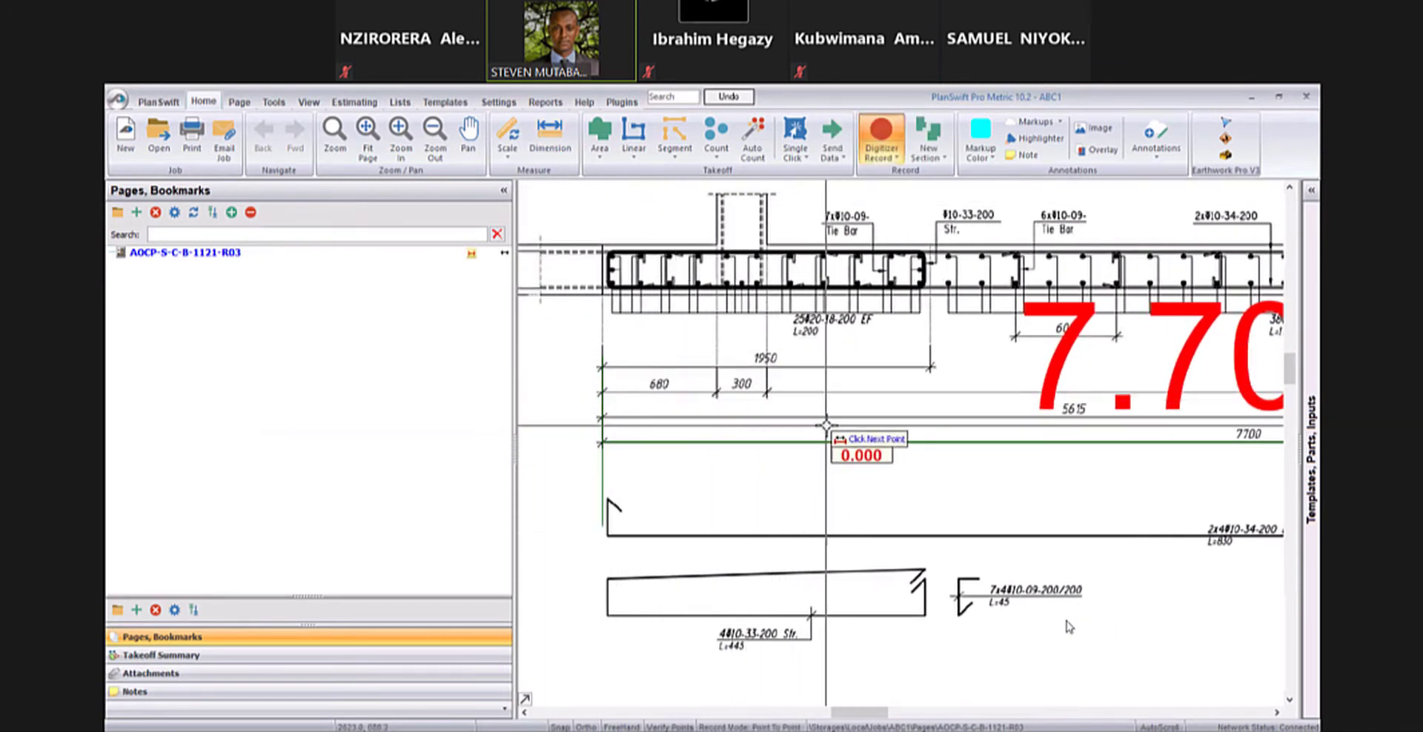
left_click(489, 255)
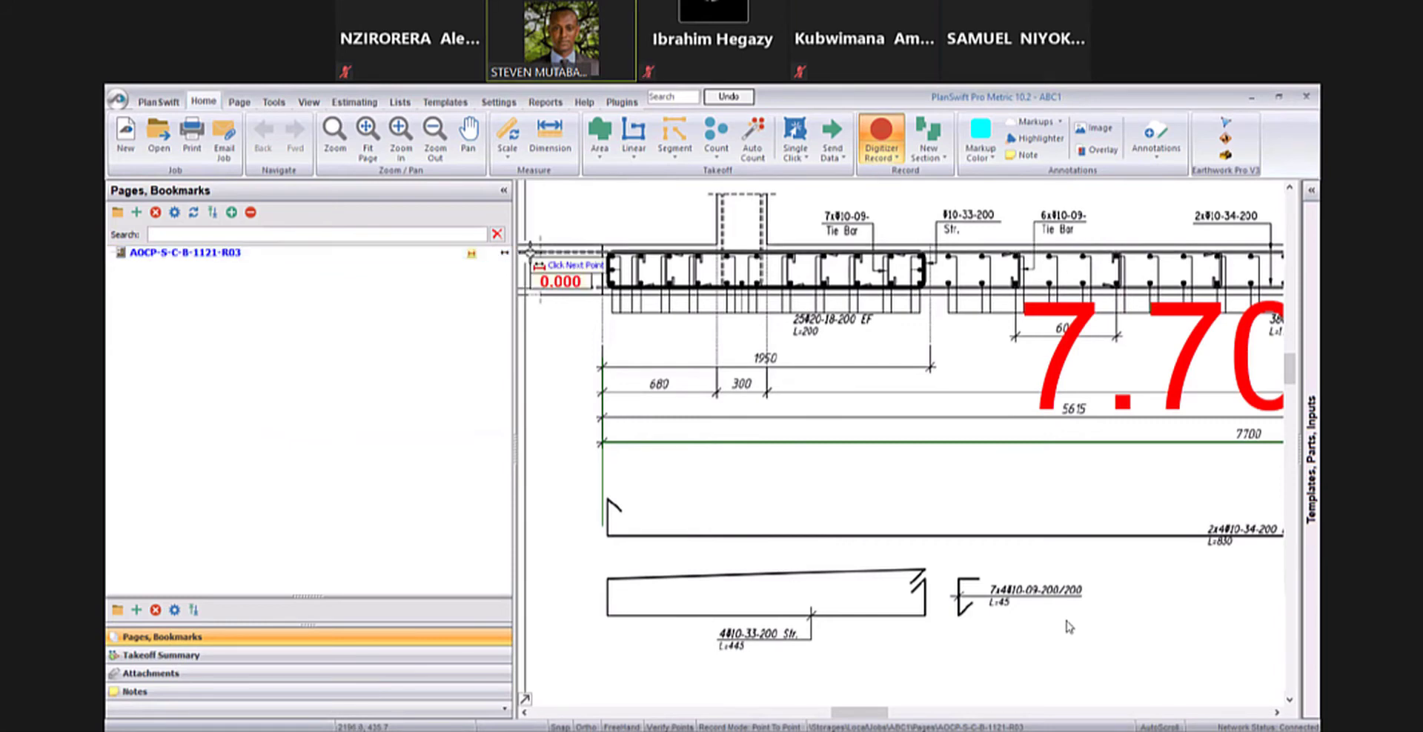
left_click_drag(591, 362, 605, 362)
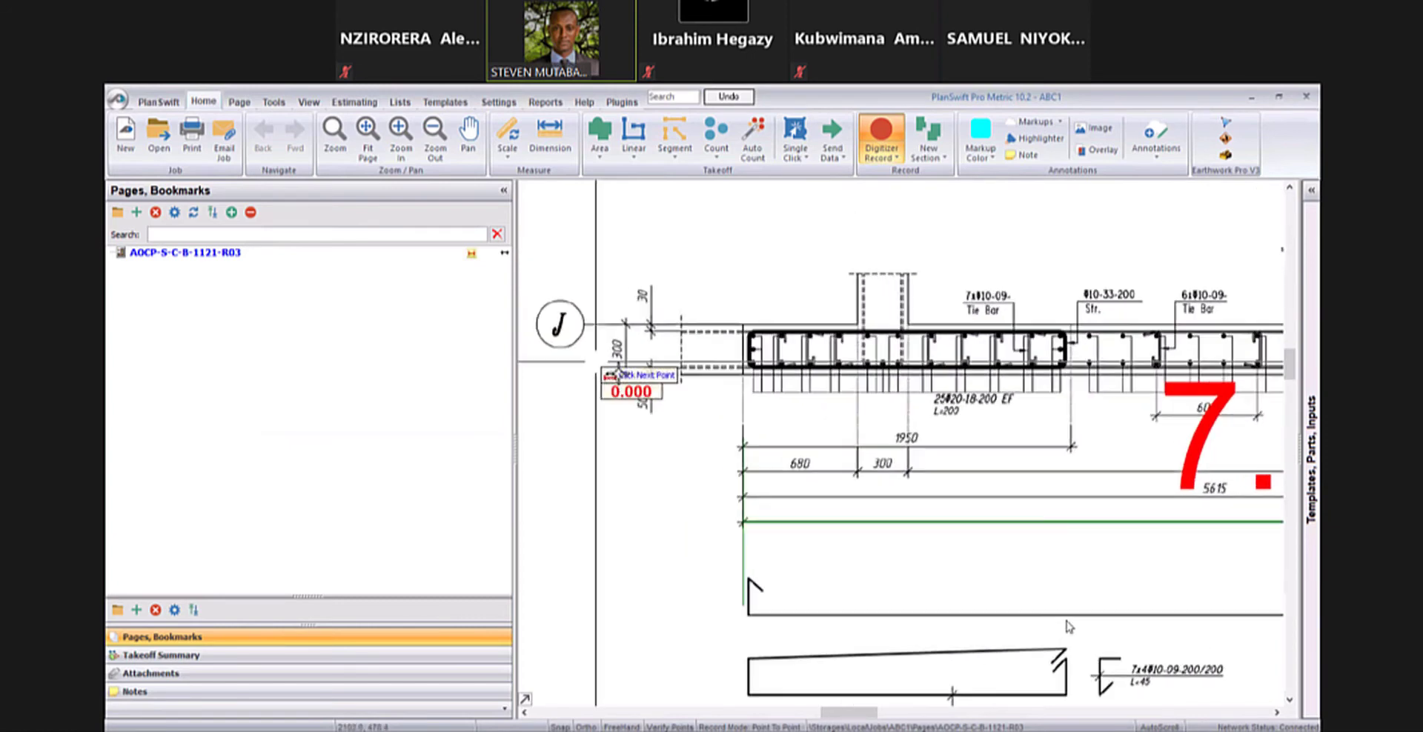
scroll(652, 367, "up", 4)
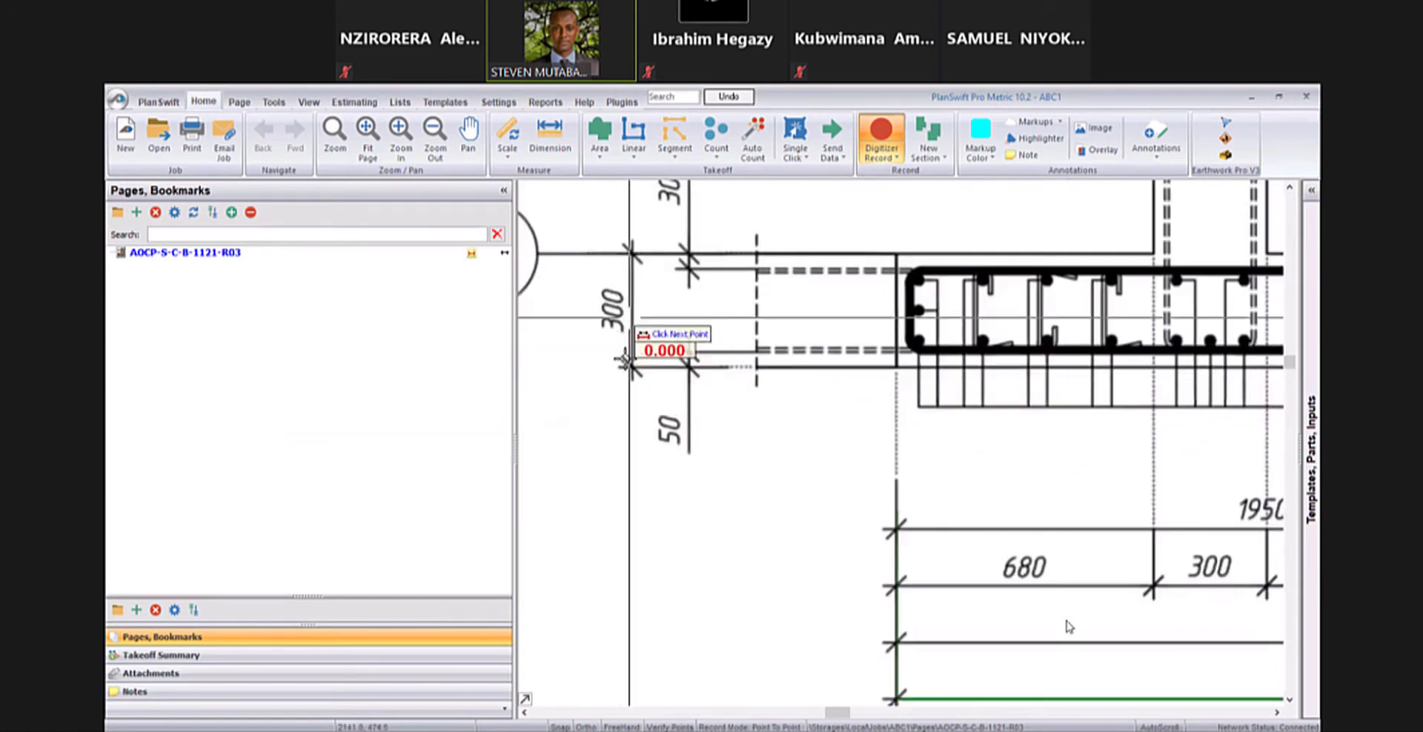
- Enter a metric scale length of 0.3 M for the vertical 300 dimension beside gridline J, with automatic dimension line creation
left_click(507, 135)
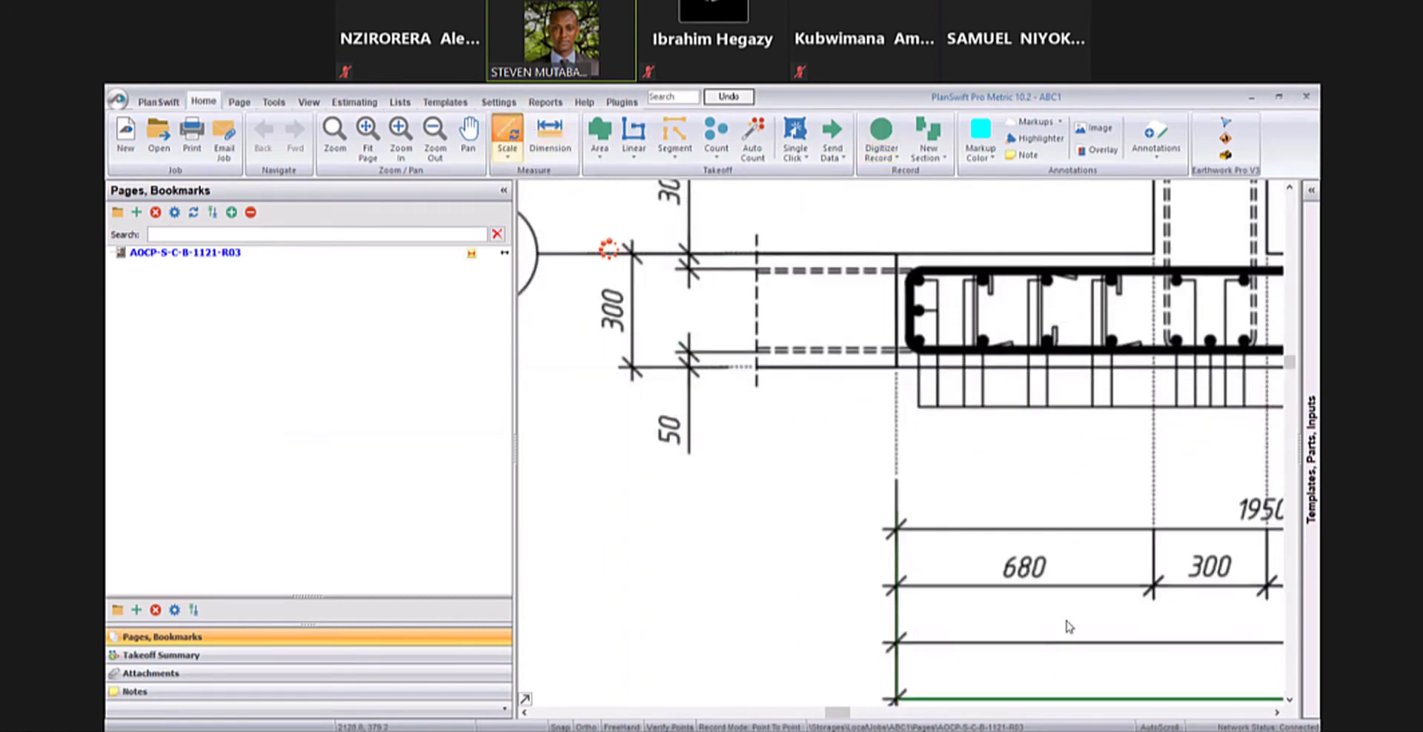
left_click(607, 251)
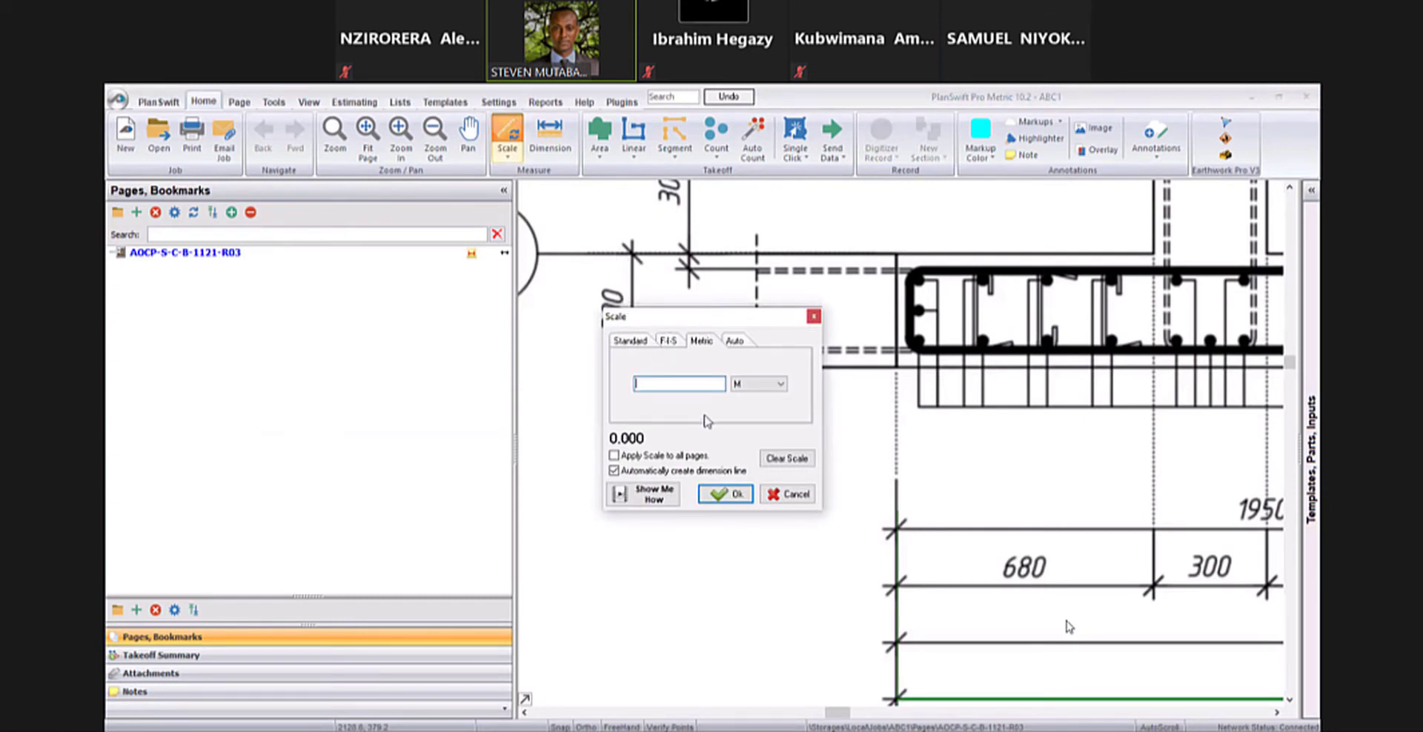
left_click_drag(632, 315, 633, 416)
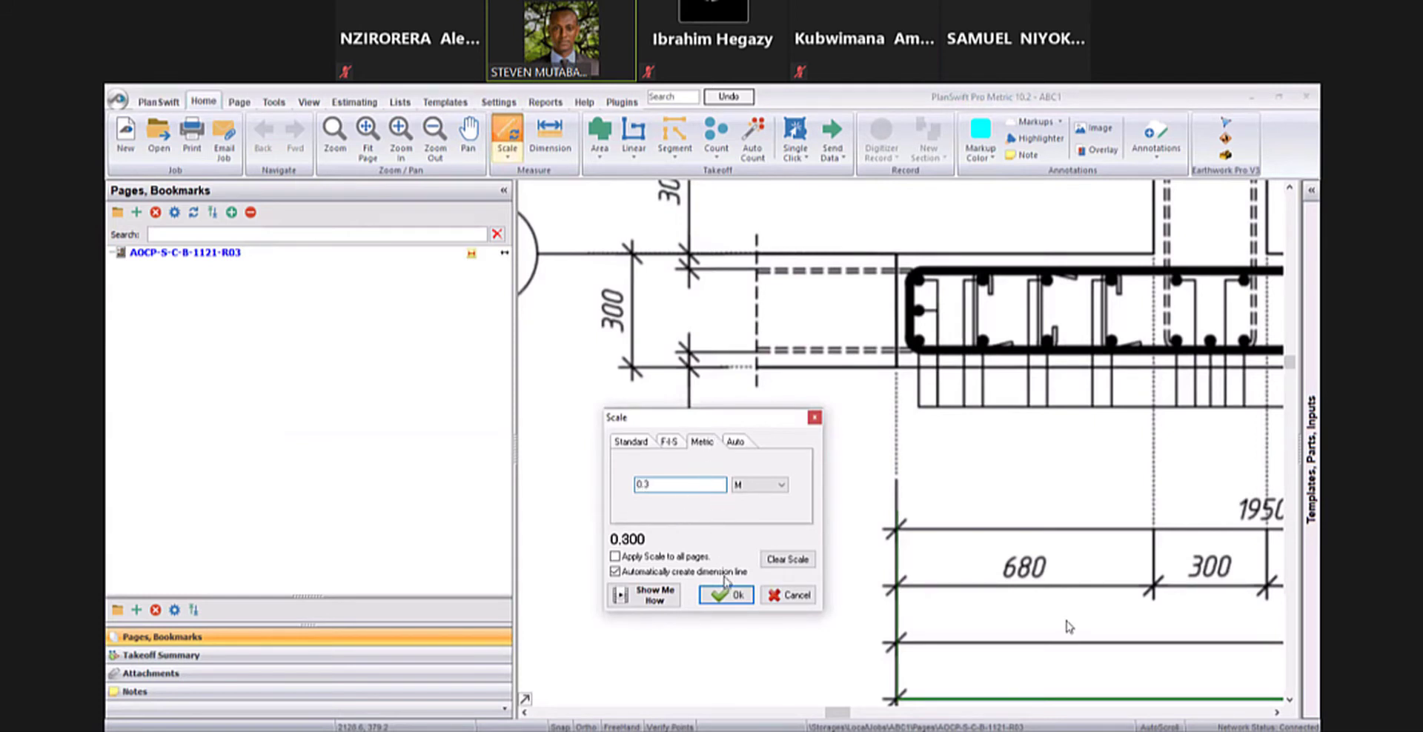
key("Return")
- Calibrate the vertical scale by picking the upper and lower ends of the 300 dimension line beside the "L" detail
scroll(634, 267, "up", 6)
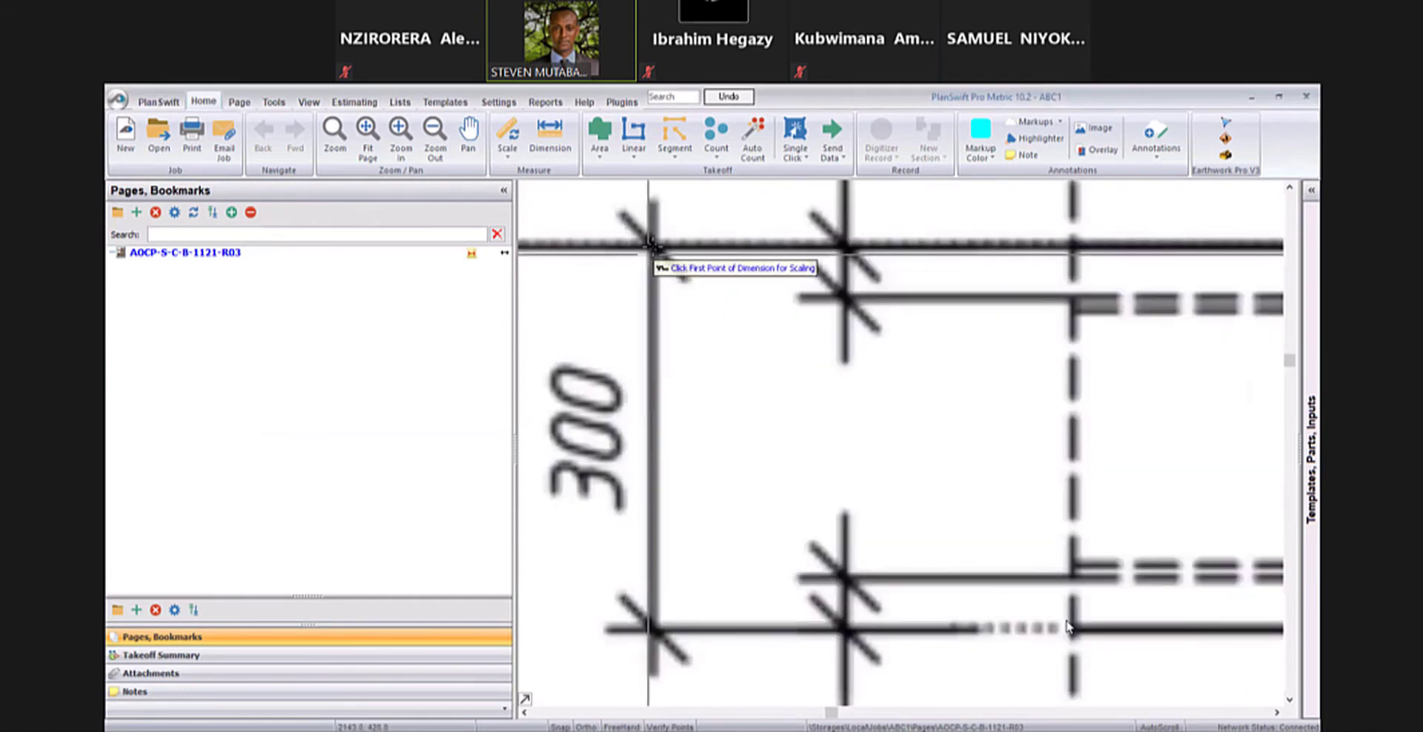
left_click(648, 241)
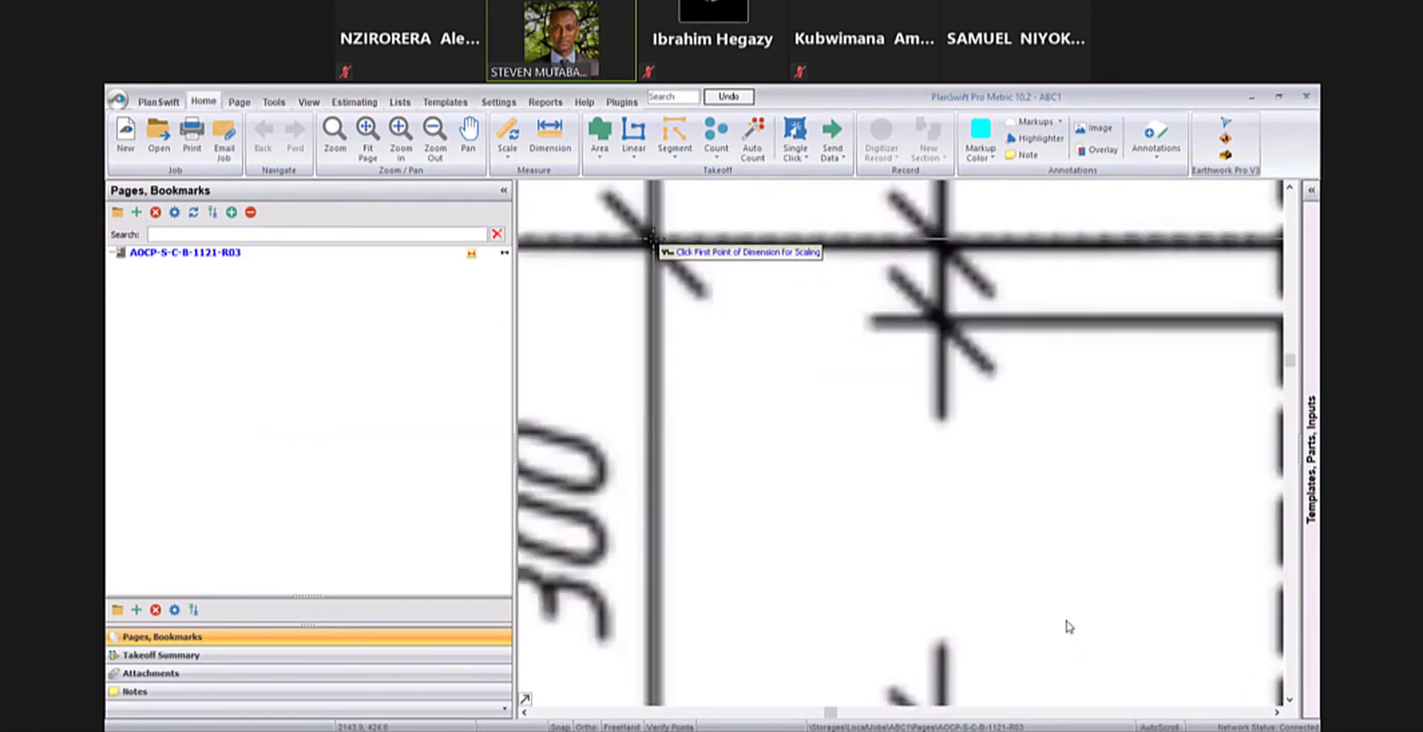
scroll(650, 475, "down", 2)
scroll(651, 548, "down", 2)
scroll(656, 585, "up", 3)
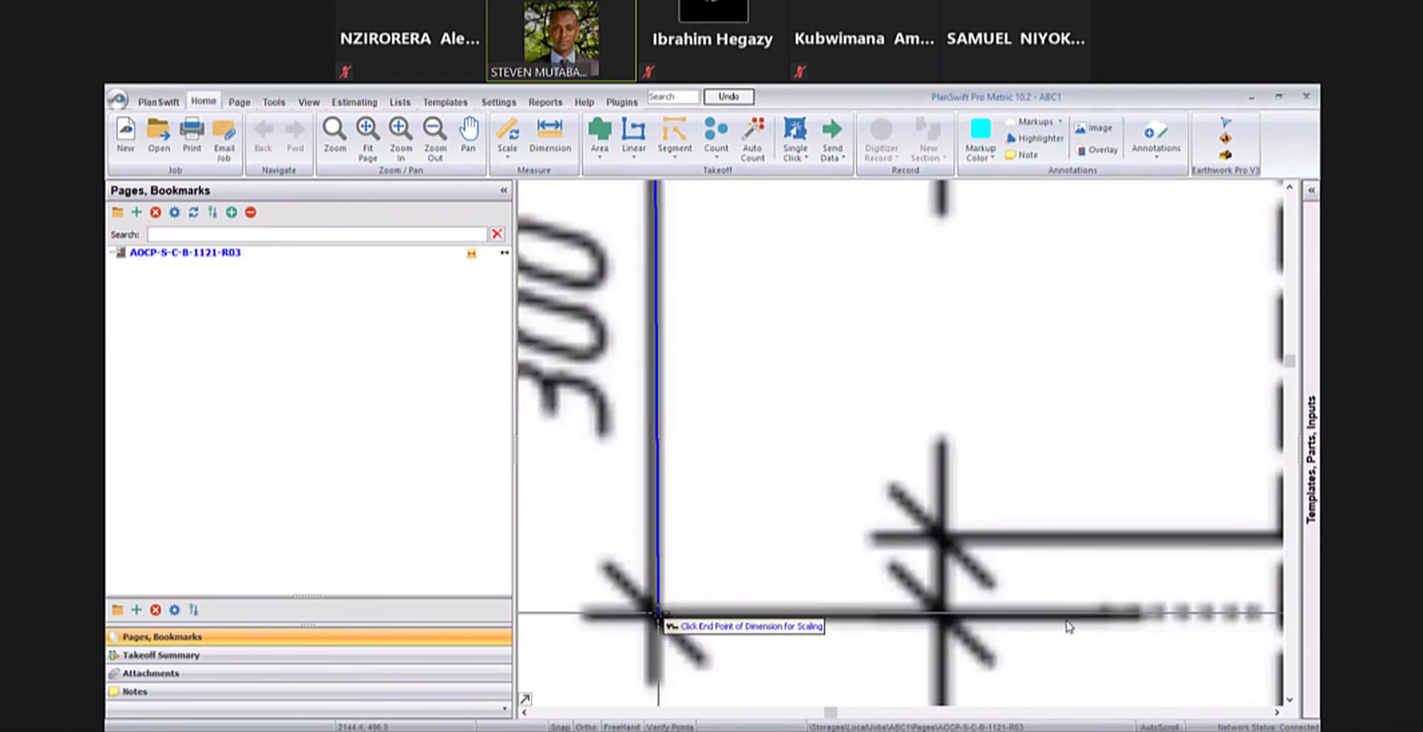
left_click(654, 612)
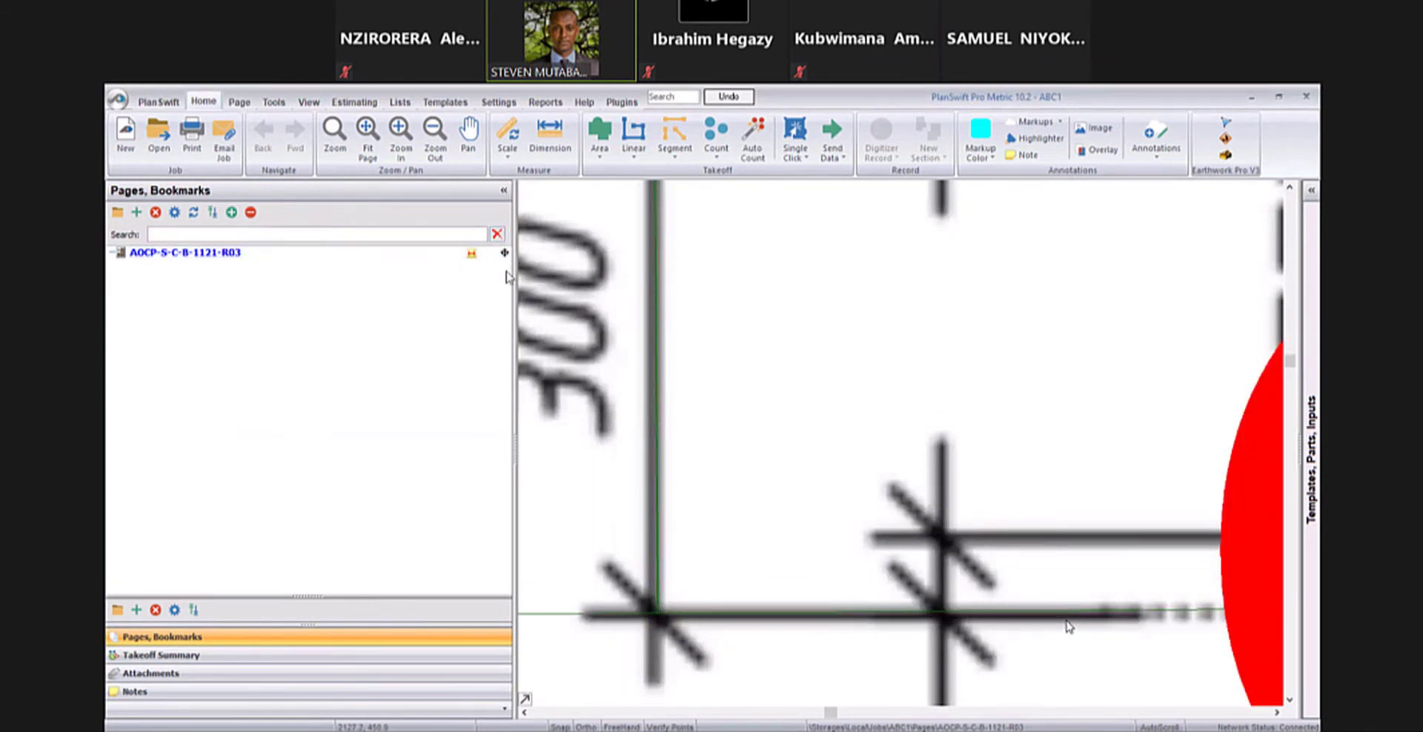
- Measure the horizontal 300 dimension under the "L" detail with the Dimension tool and discard the resulting dimension
scroll(572, 254, "down", 3)
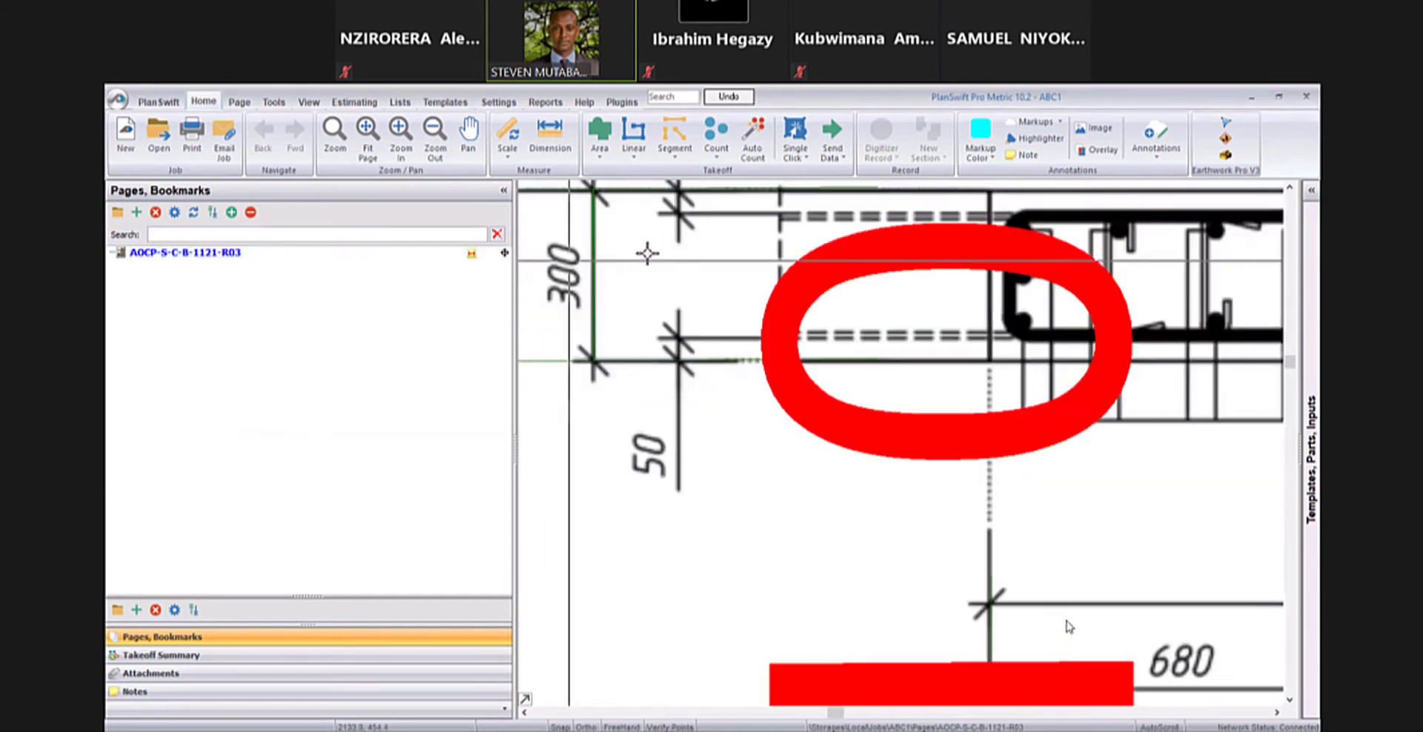
scroll(705, 279, "down", 4)
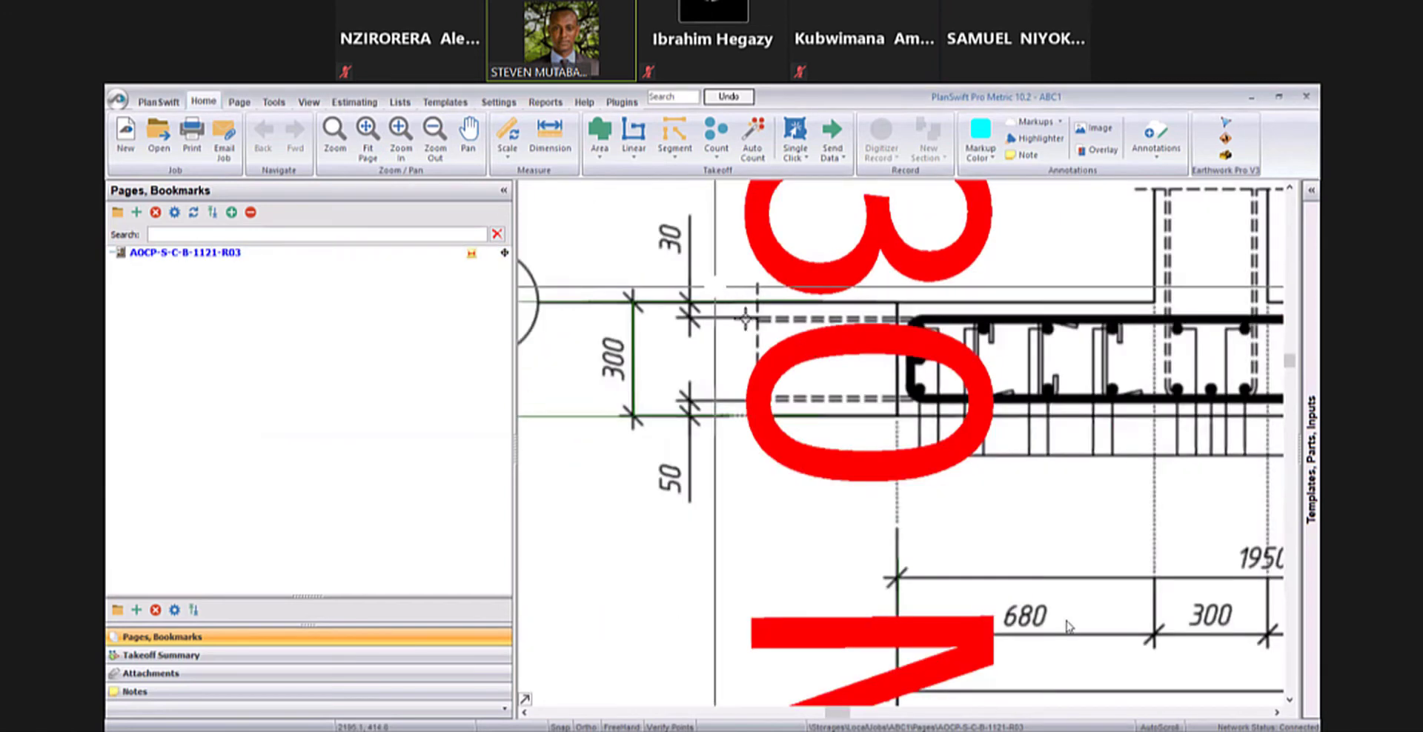
scroll(918, 302, "down", 2)
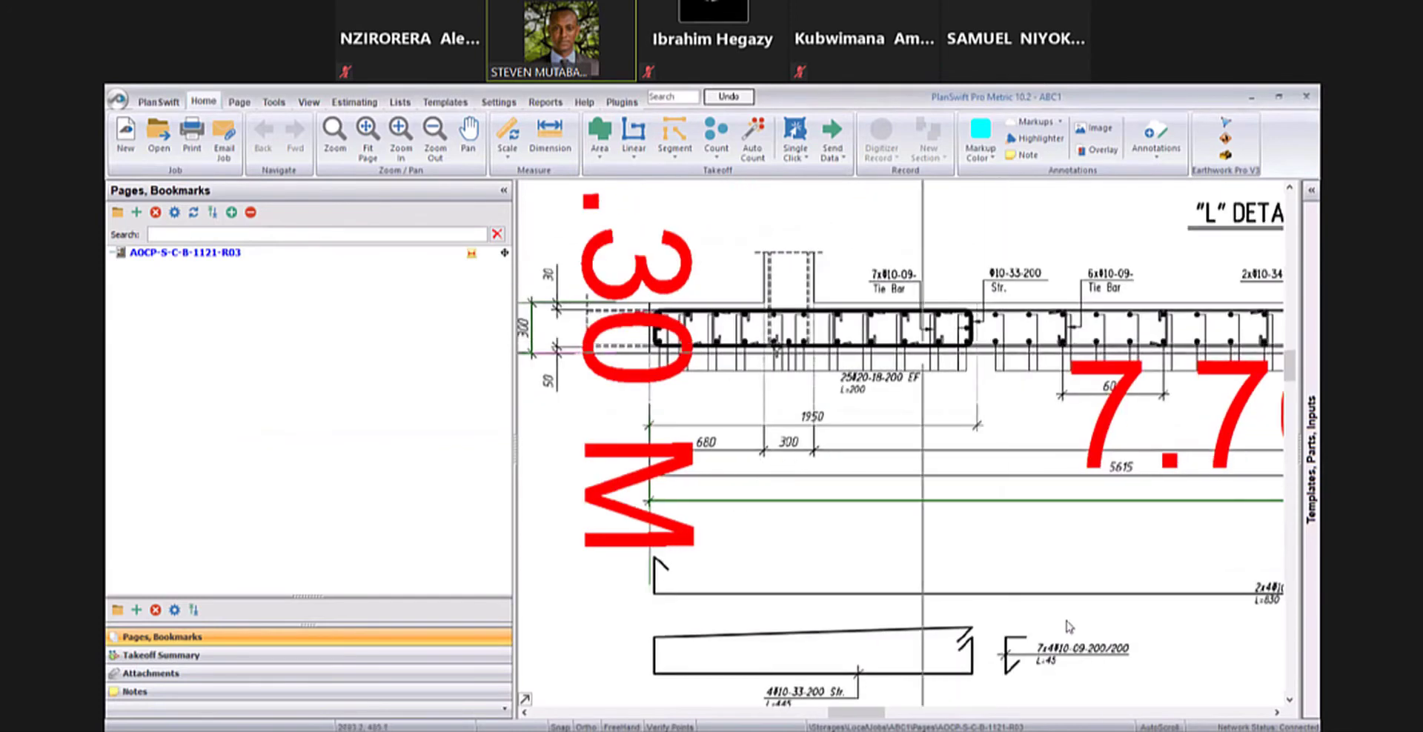
scroll(890, 463, "up", 1)
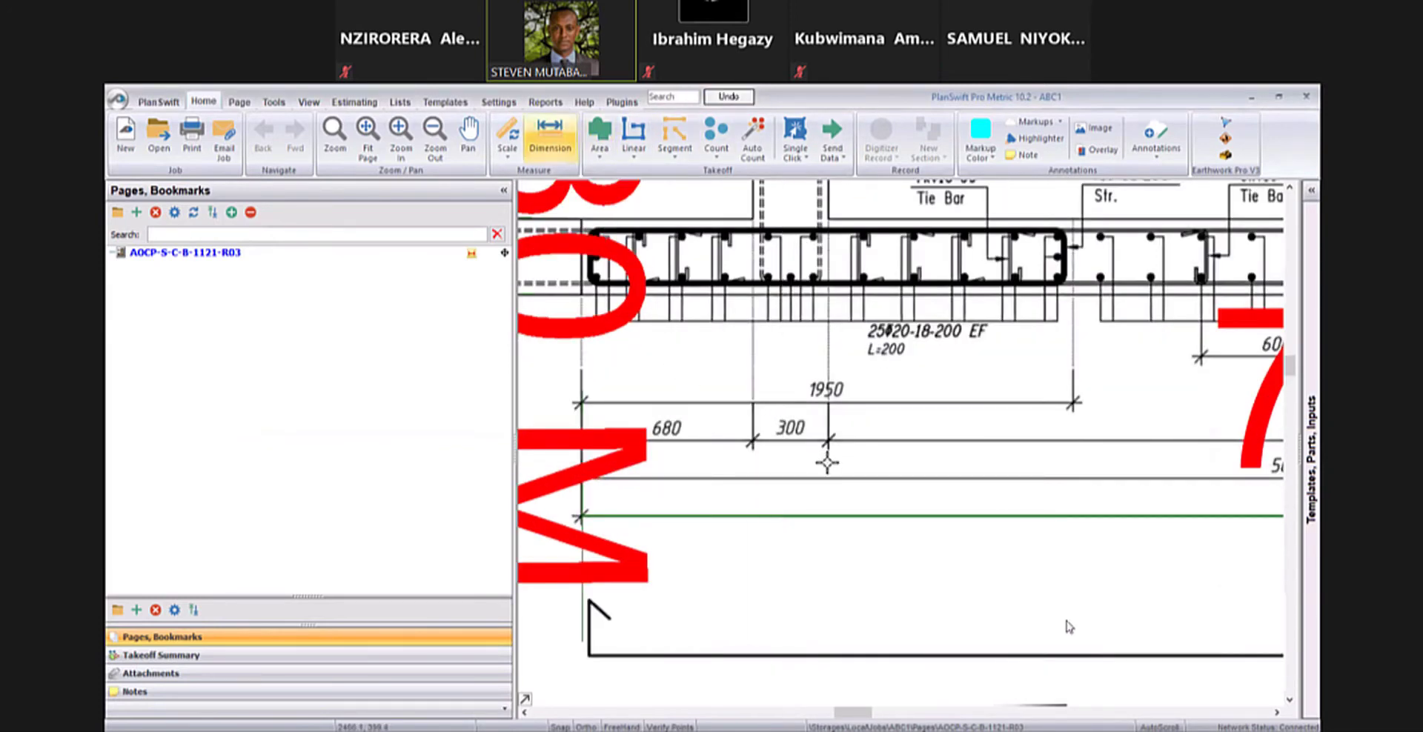
left_click(753, 443)
scroll(753, 443, "up", 3)
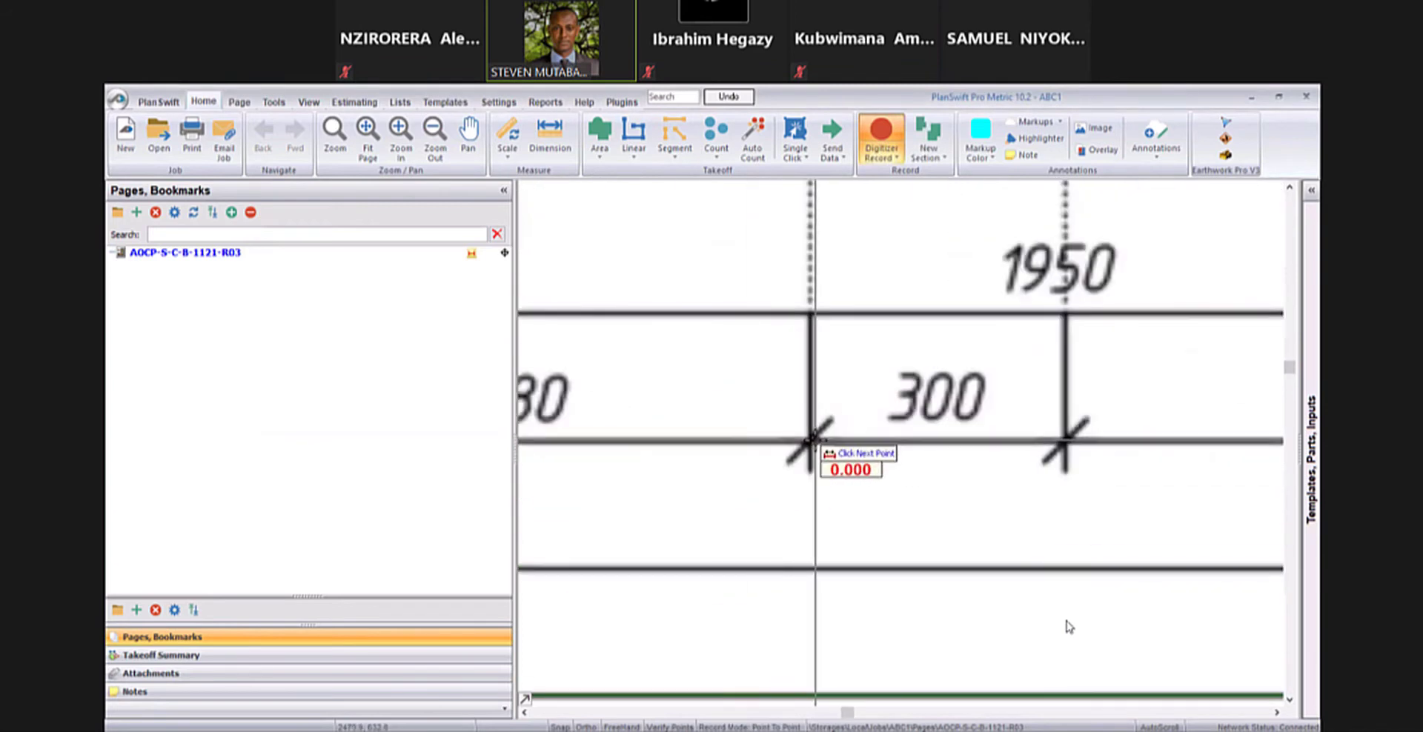
left_click(1067, 441)
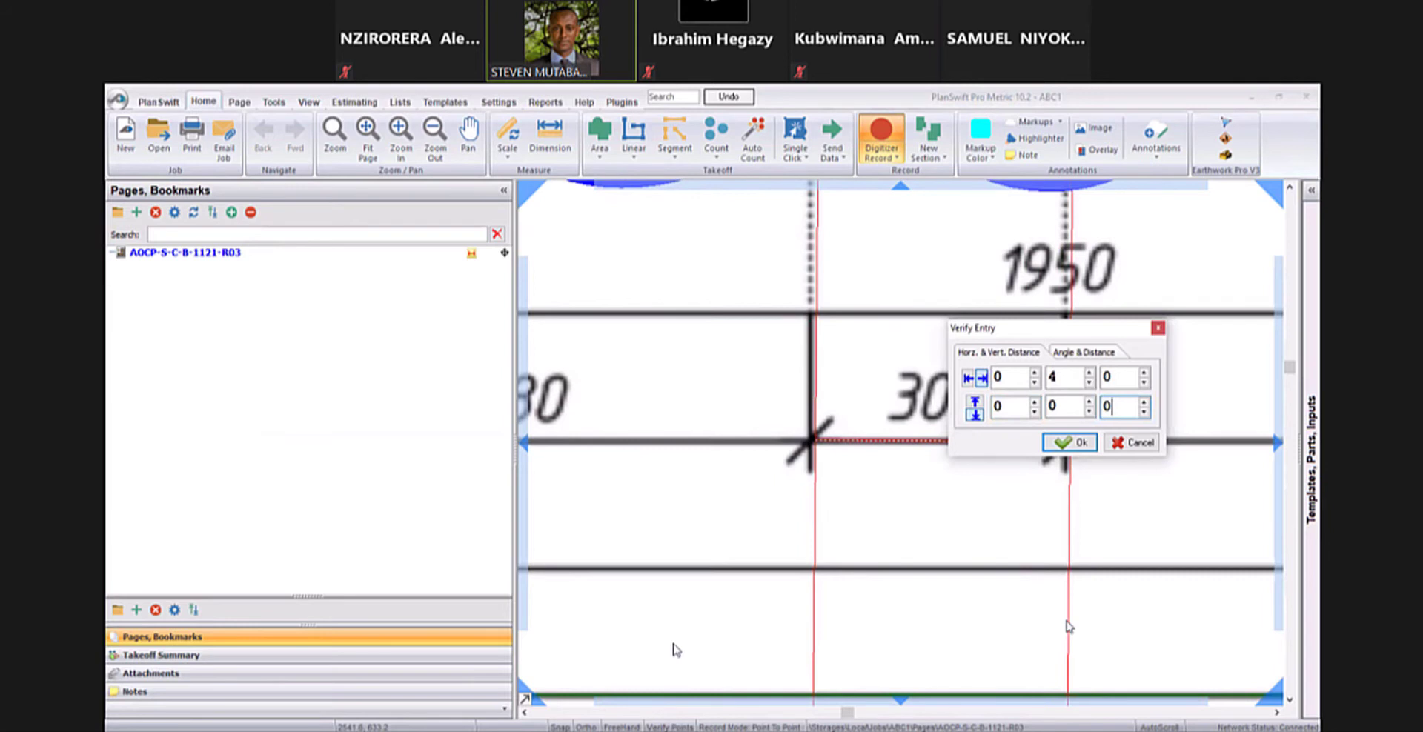
left_click(1080, 444)
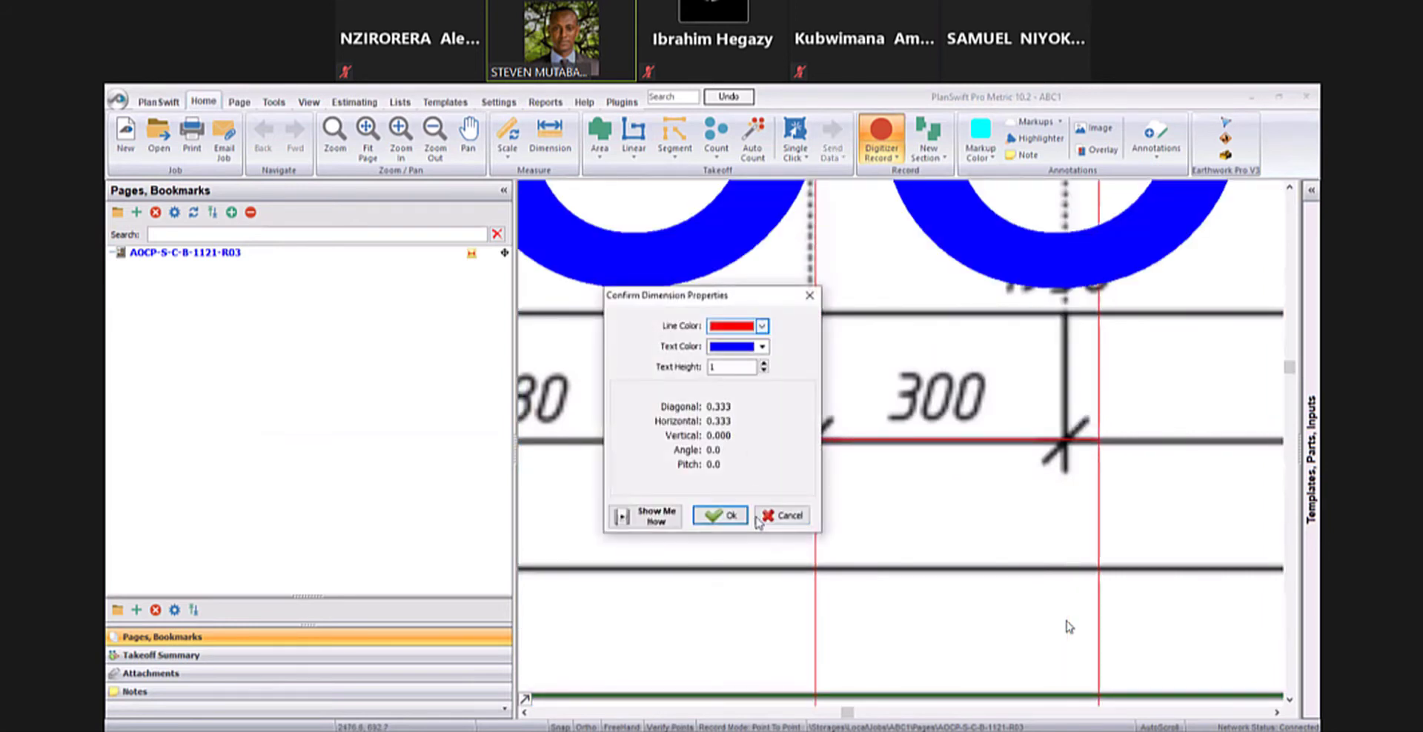
left_click(777, 519)
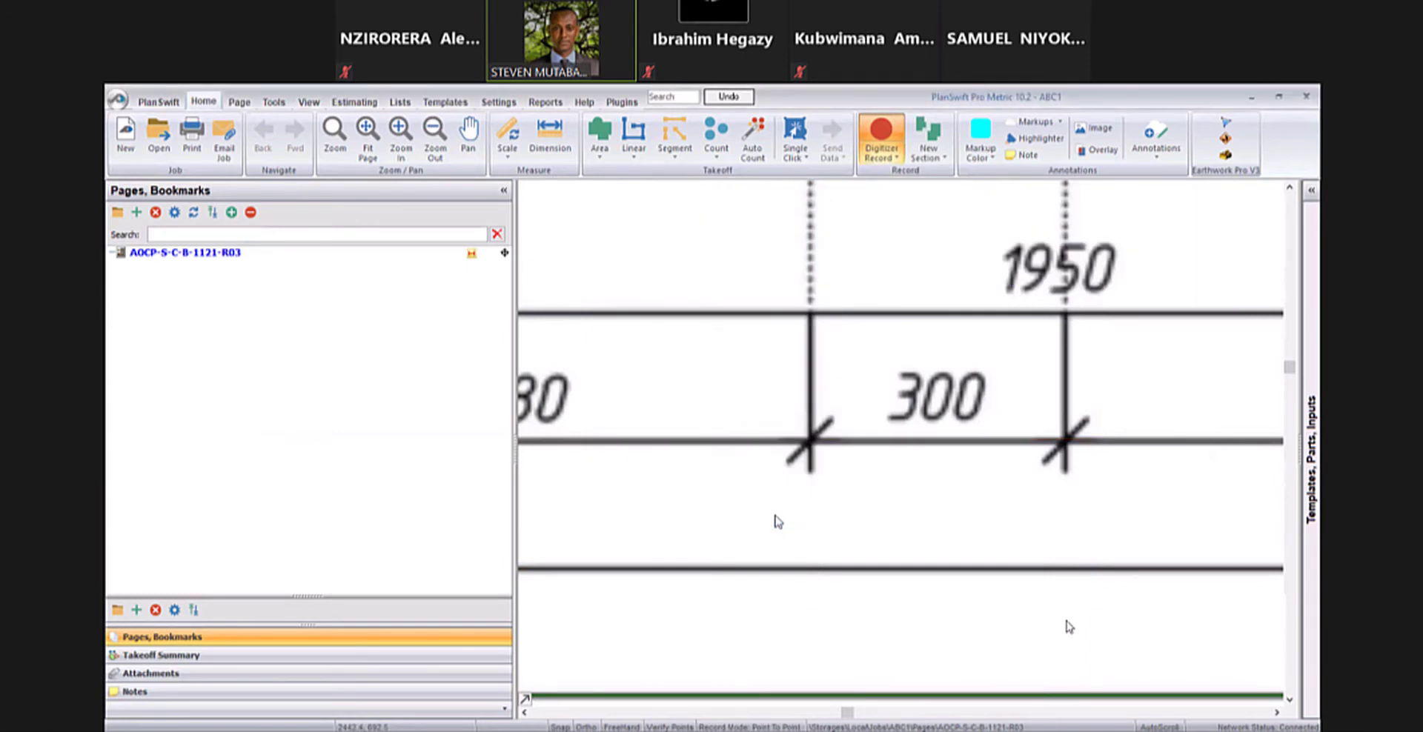
- Repeat the check of the horizontal 300 dimension at closer range, discard the measurement and stop digitizer recording
scroll(888, 404, "down", 2)
scroll(846, 426, "up", 3)
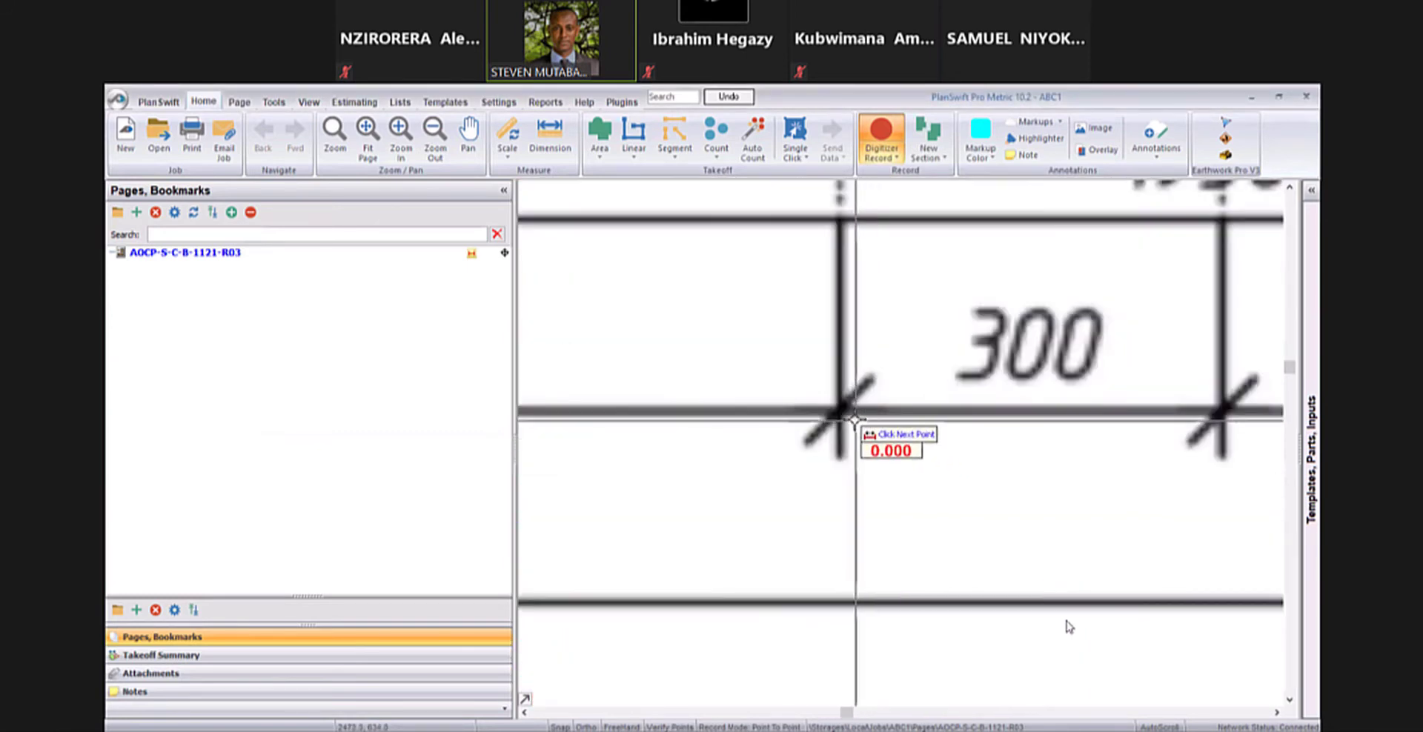
left_click(1227, 409)
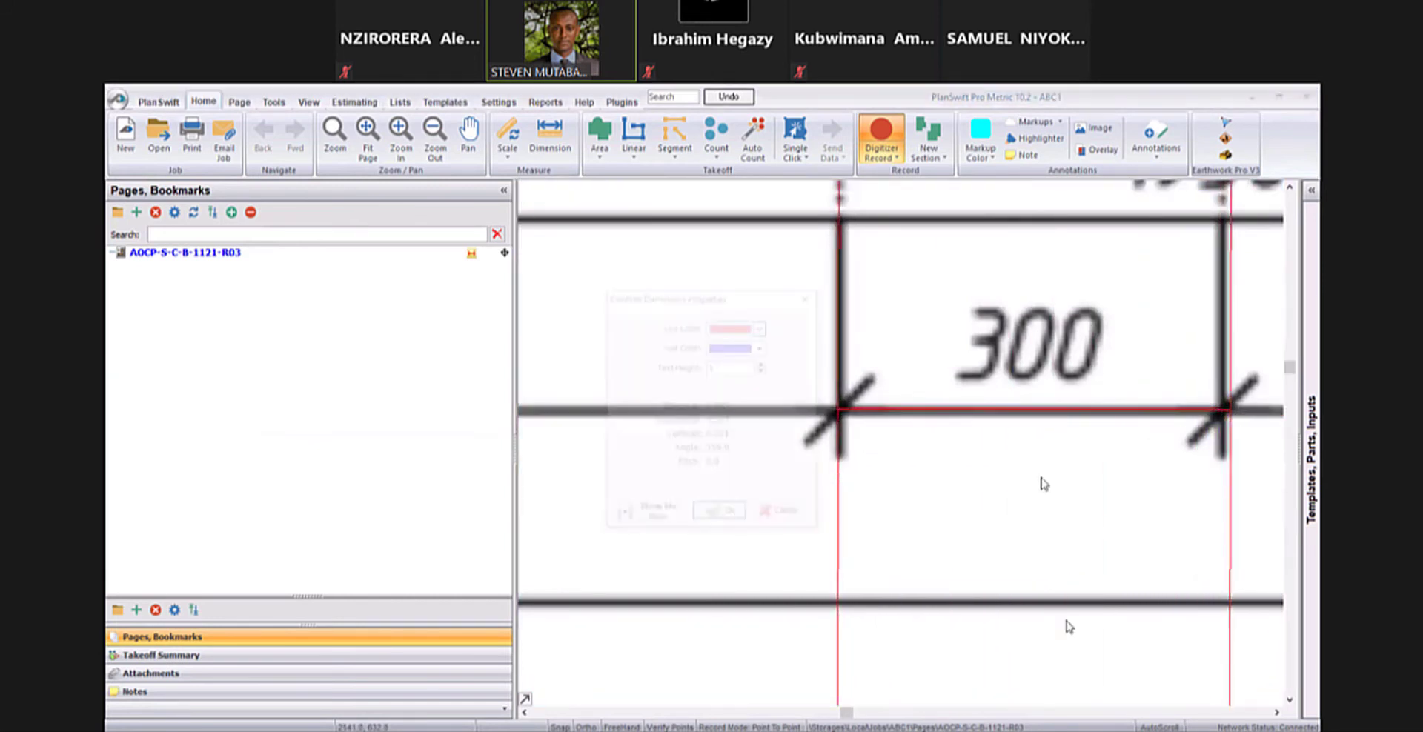
left_click(788, 519)
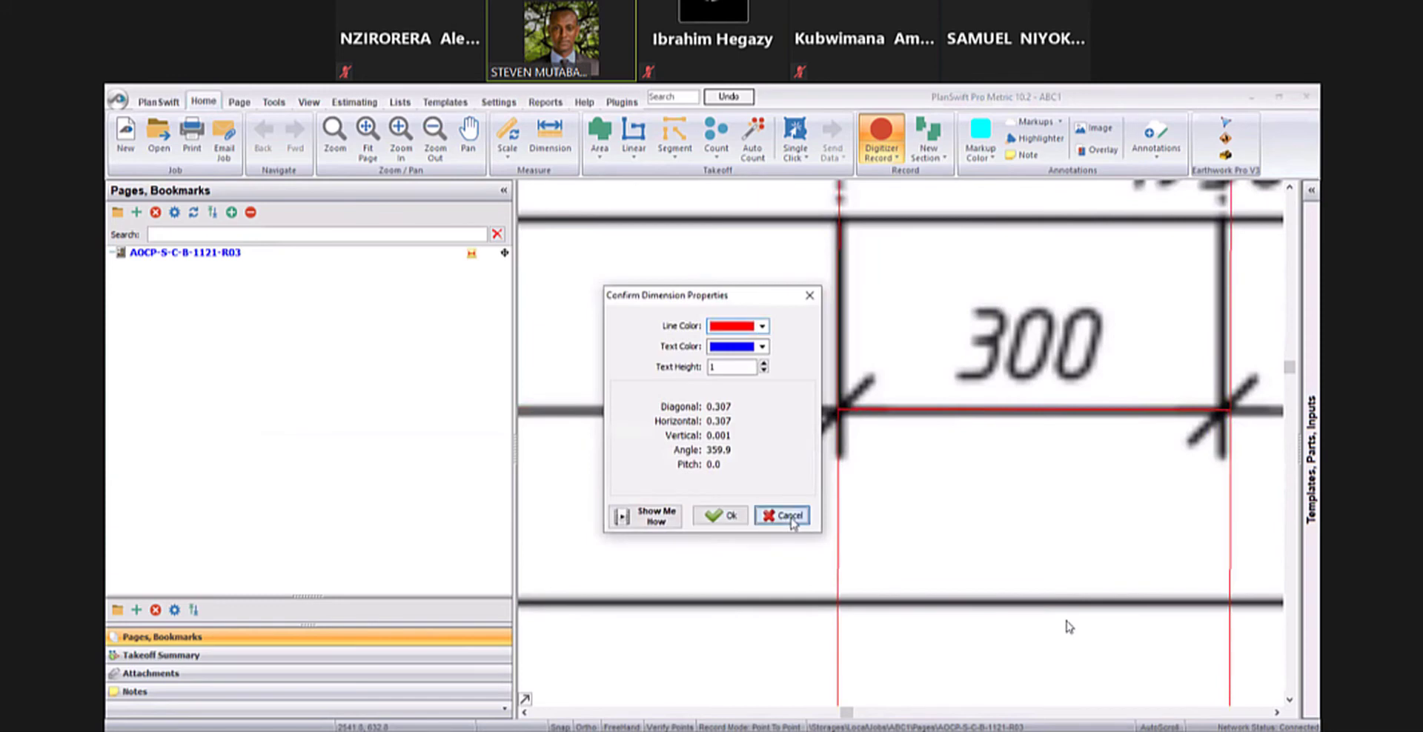
scroll(1045, 401, "down", 7)
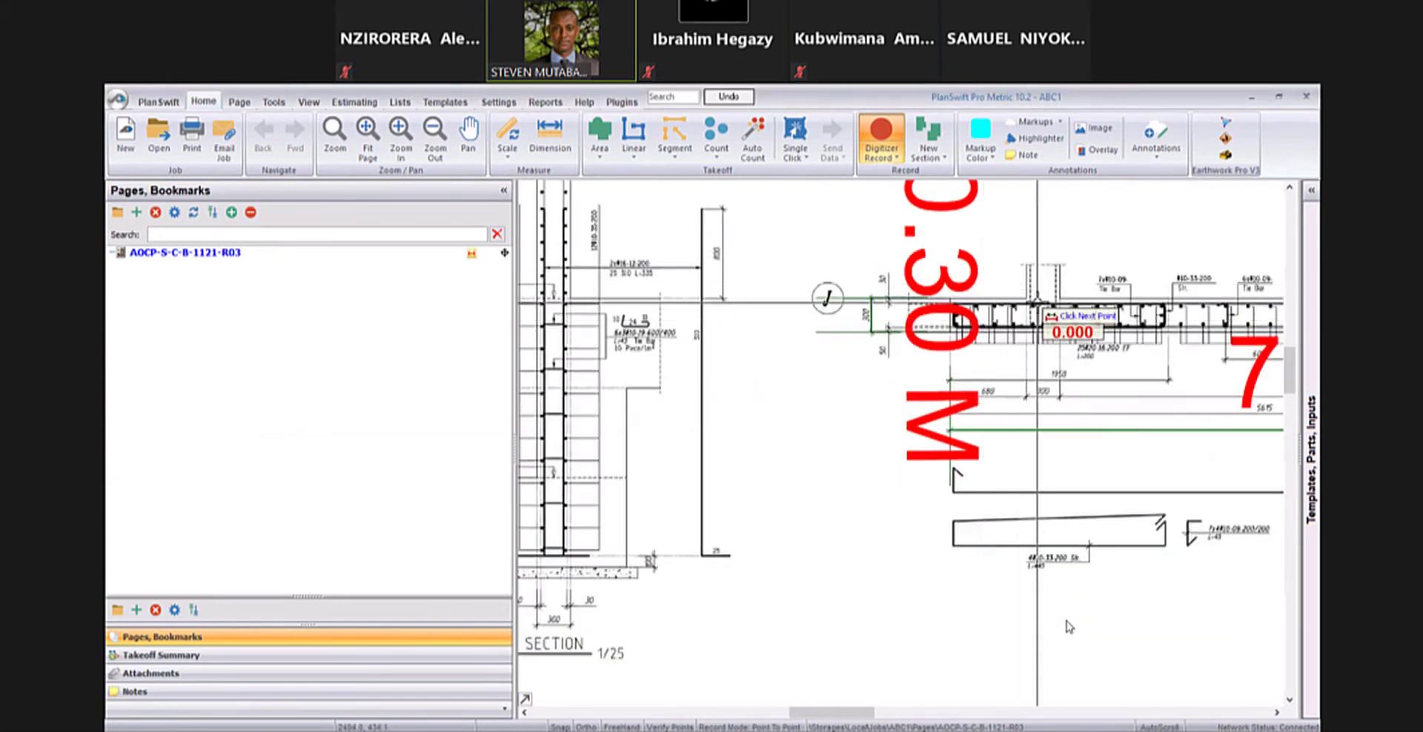
mouse_move(1048, 306)
left_mouse_down()
mouse_move(1008, 352)
mouse_move(918, 403)
left_mouse_up()
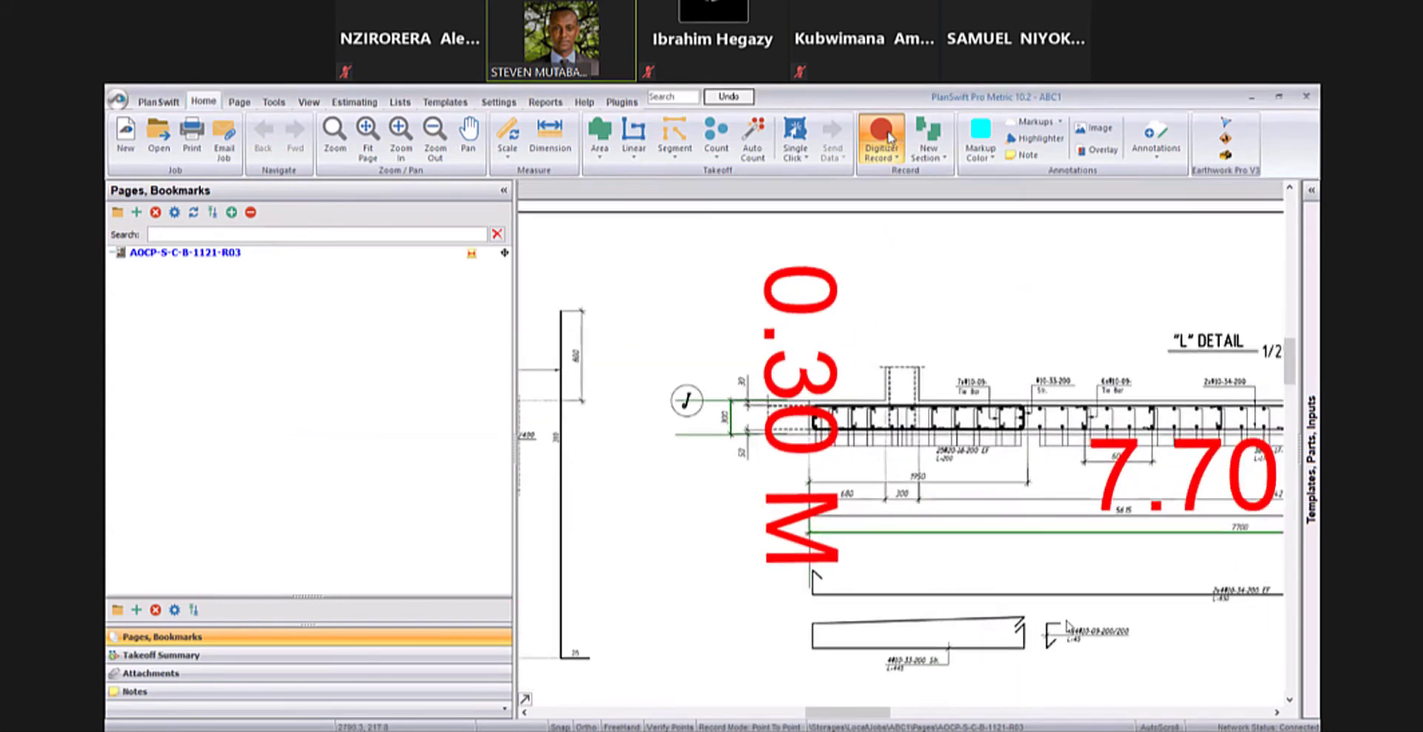
scroll(1008, 340, "down", 5)
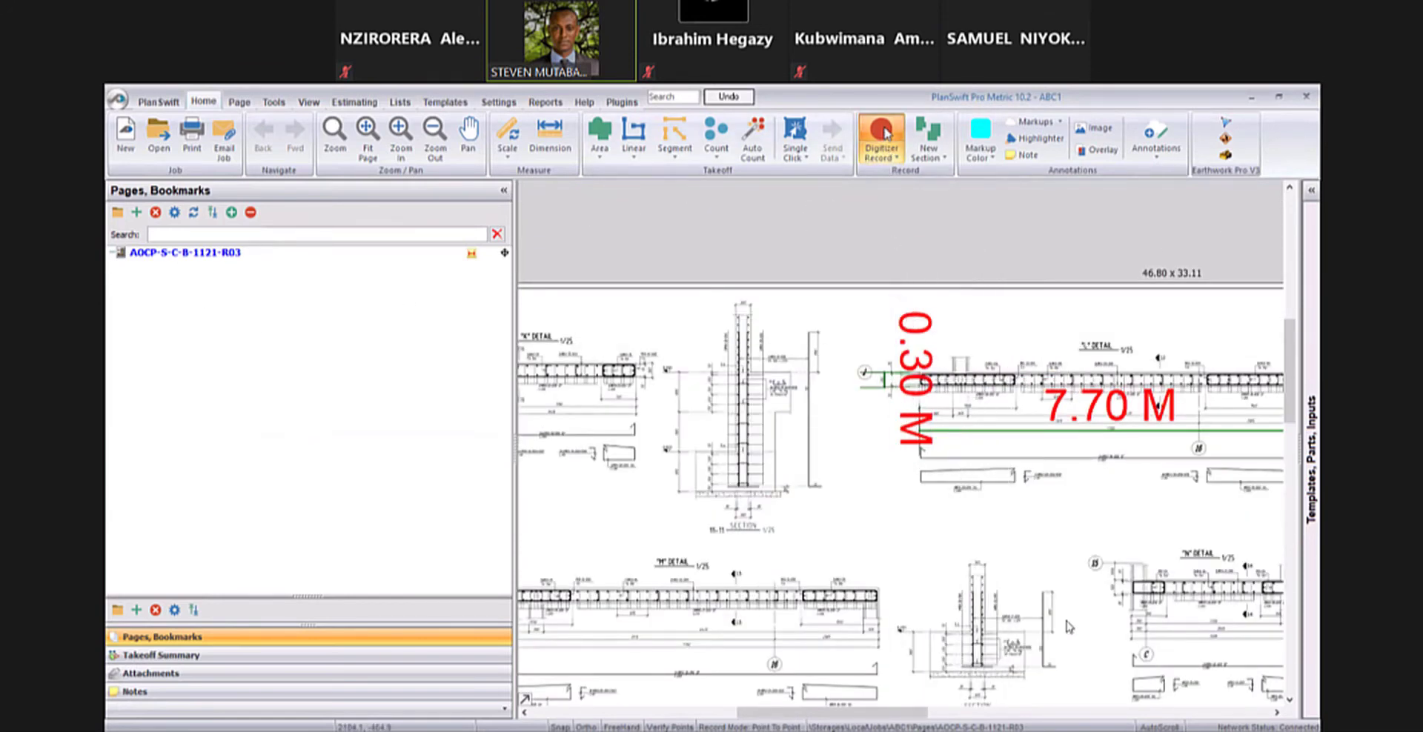
key("Escape")
key("Escape")
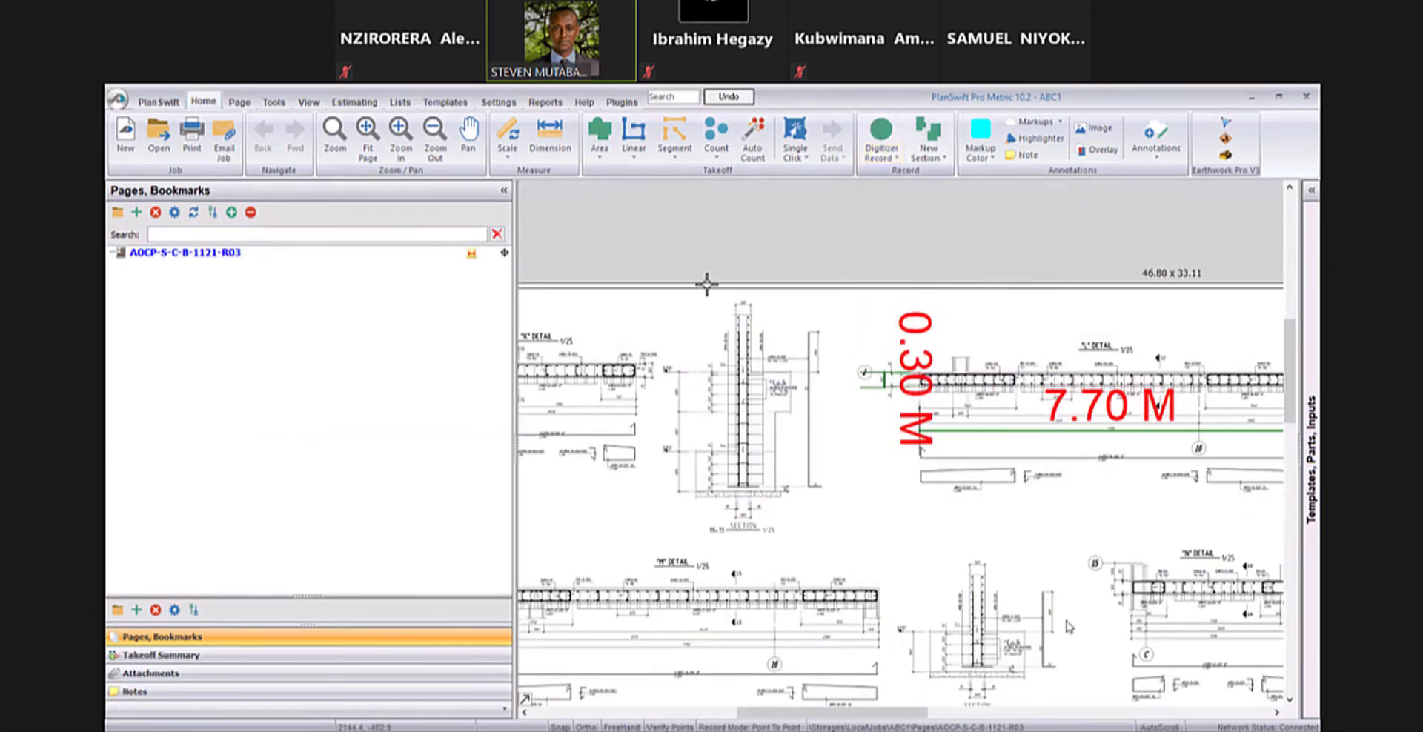
mouse_move(664, 385)
left_mouse_down()
mouse_move(683, 320)
mouse_move(738, 276)
mouse_move(781, 285)
left_mouse_up()
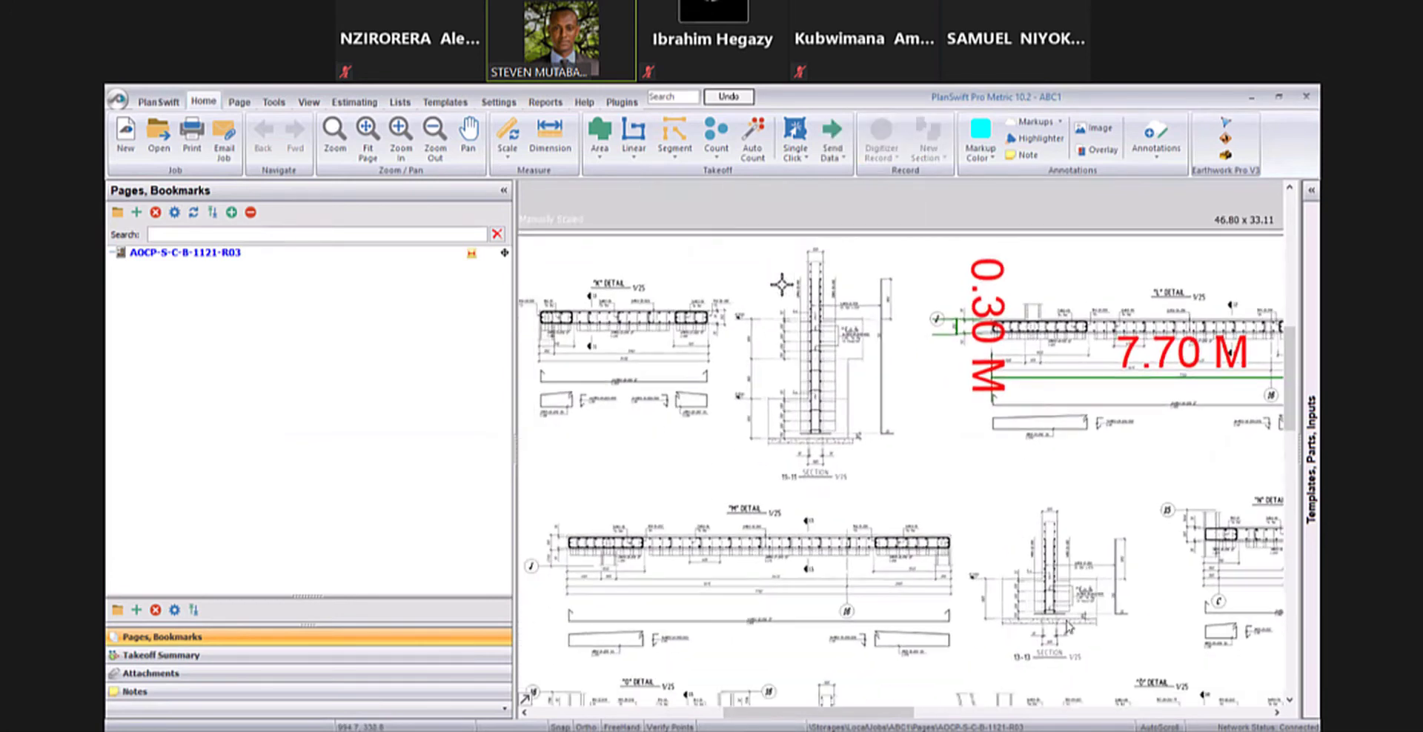
left_click_drag(721, 223, 732, 204)
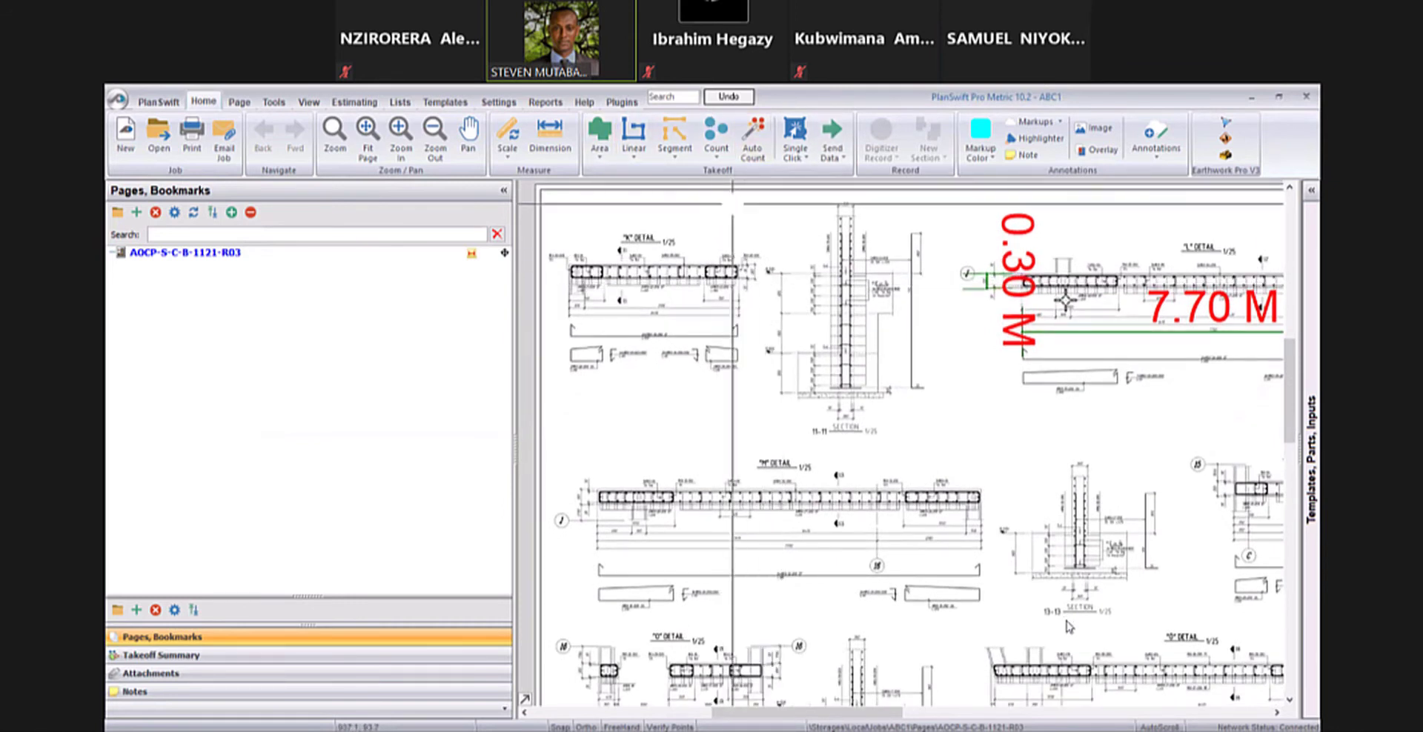
right_click(718, 224)
left_click(751, 201)
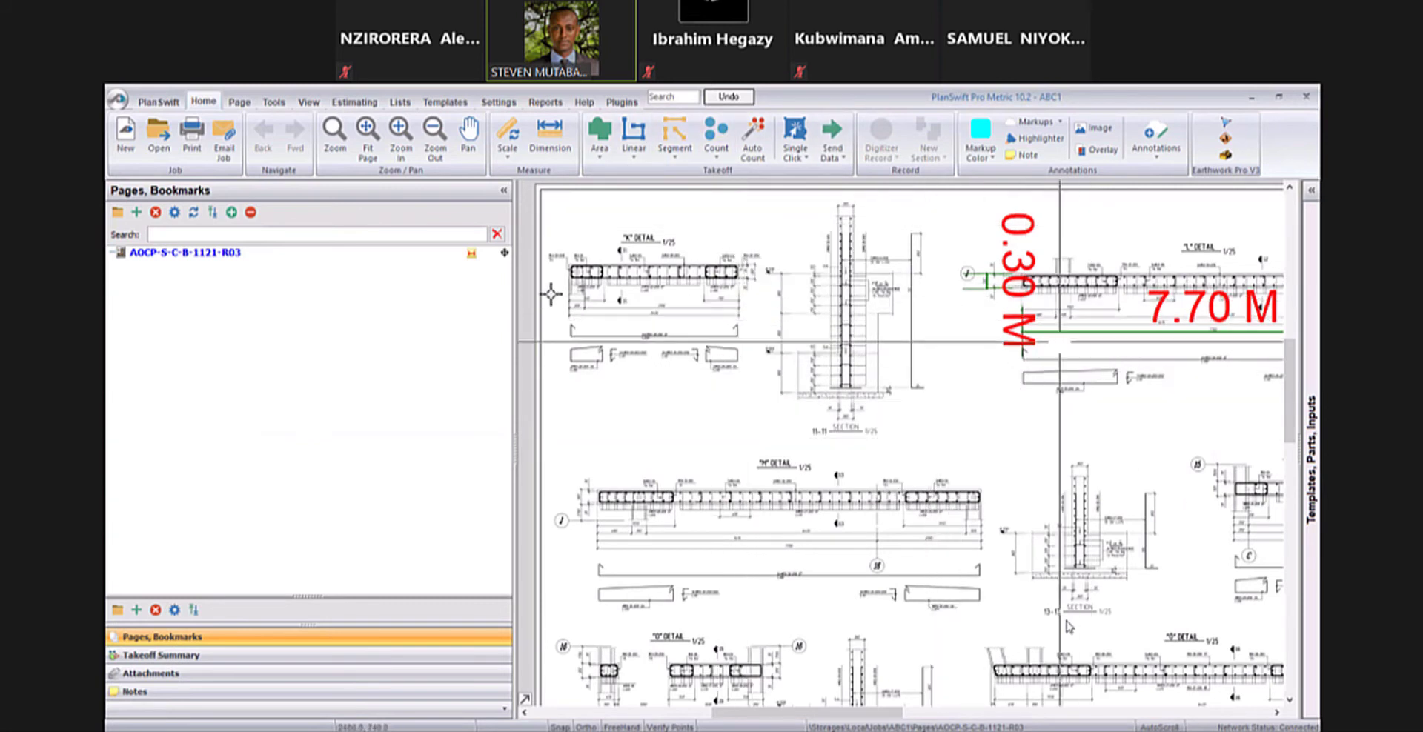
- Create an area takeoff named AREA SLAB with a golden-yellow colour and solid fill in the folder WALLING
left_click(599, 155)
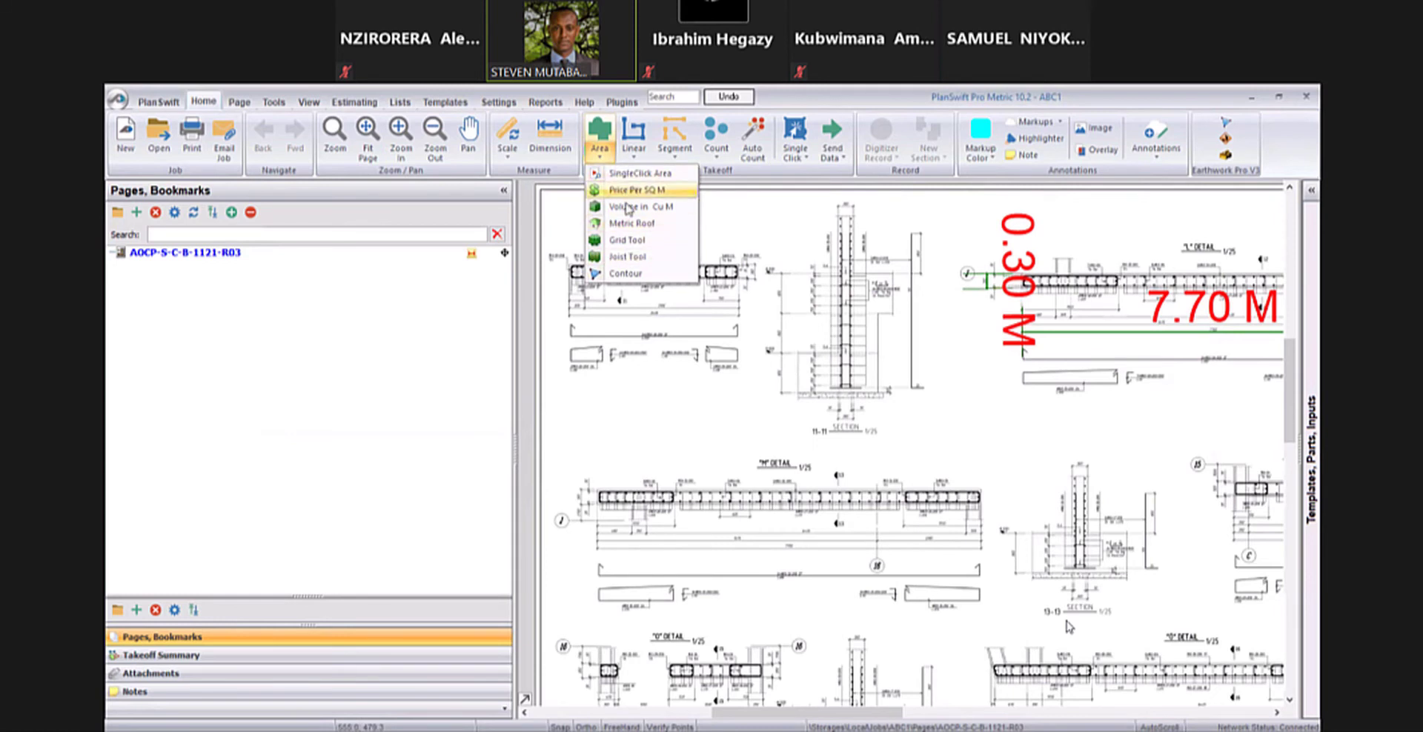
left_click(601, 135)
left_click(600, 135)
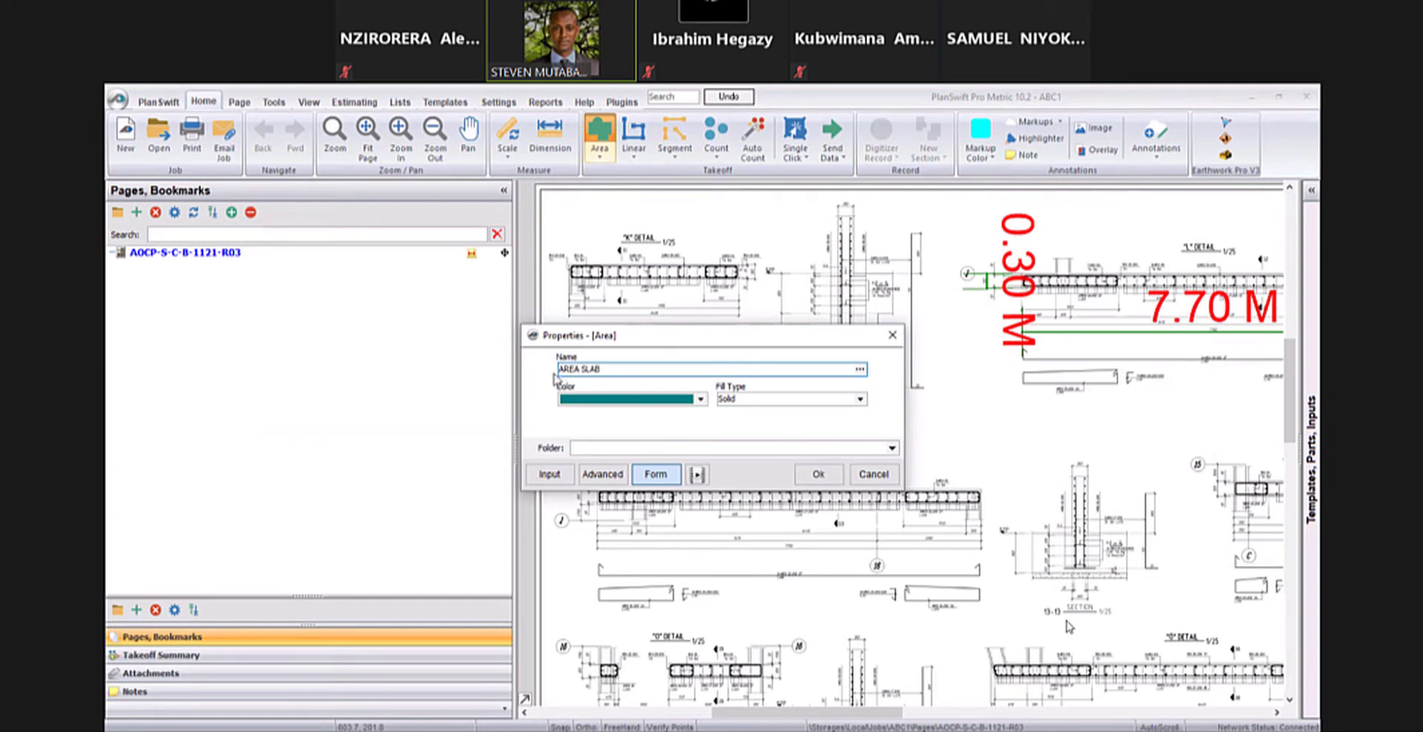
left_click(672, 400)
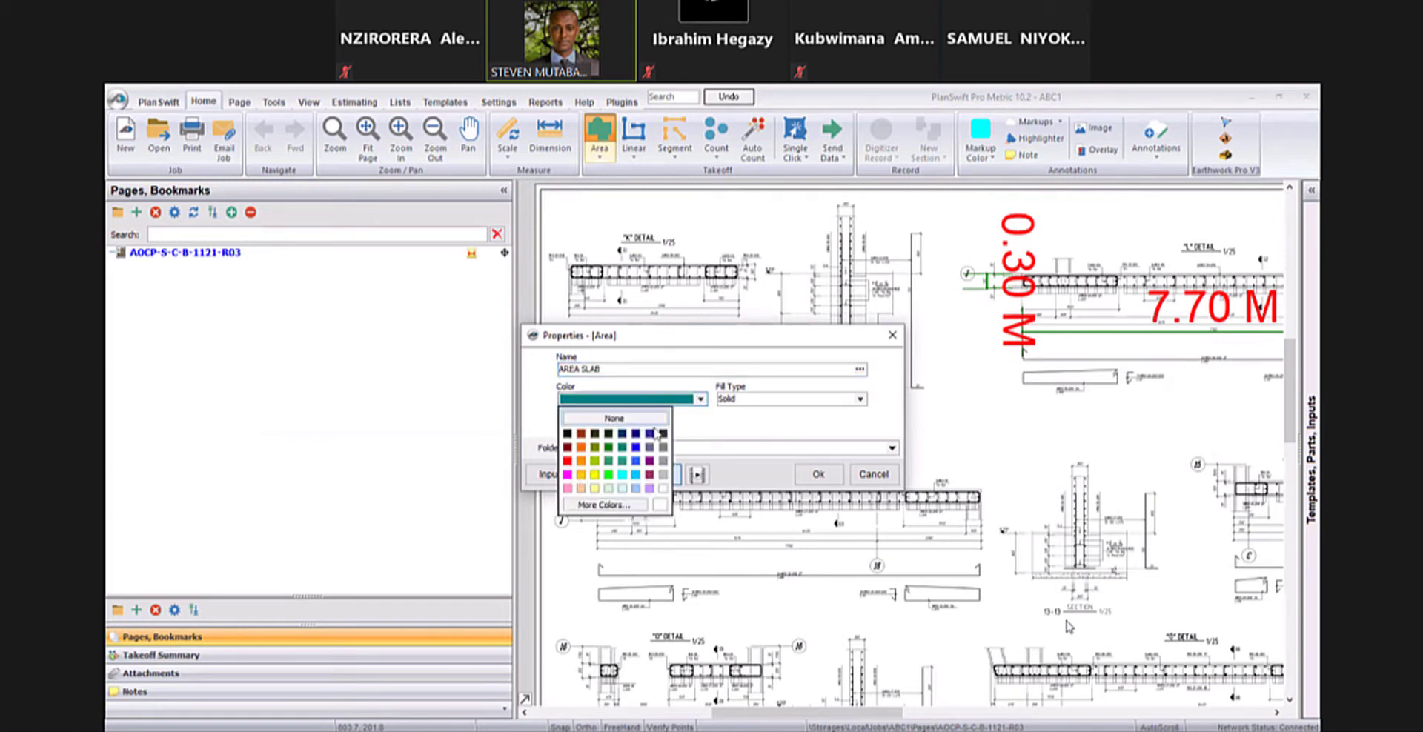
left_click(581, 474)
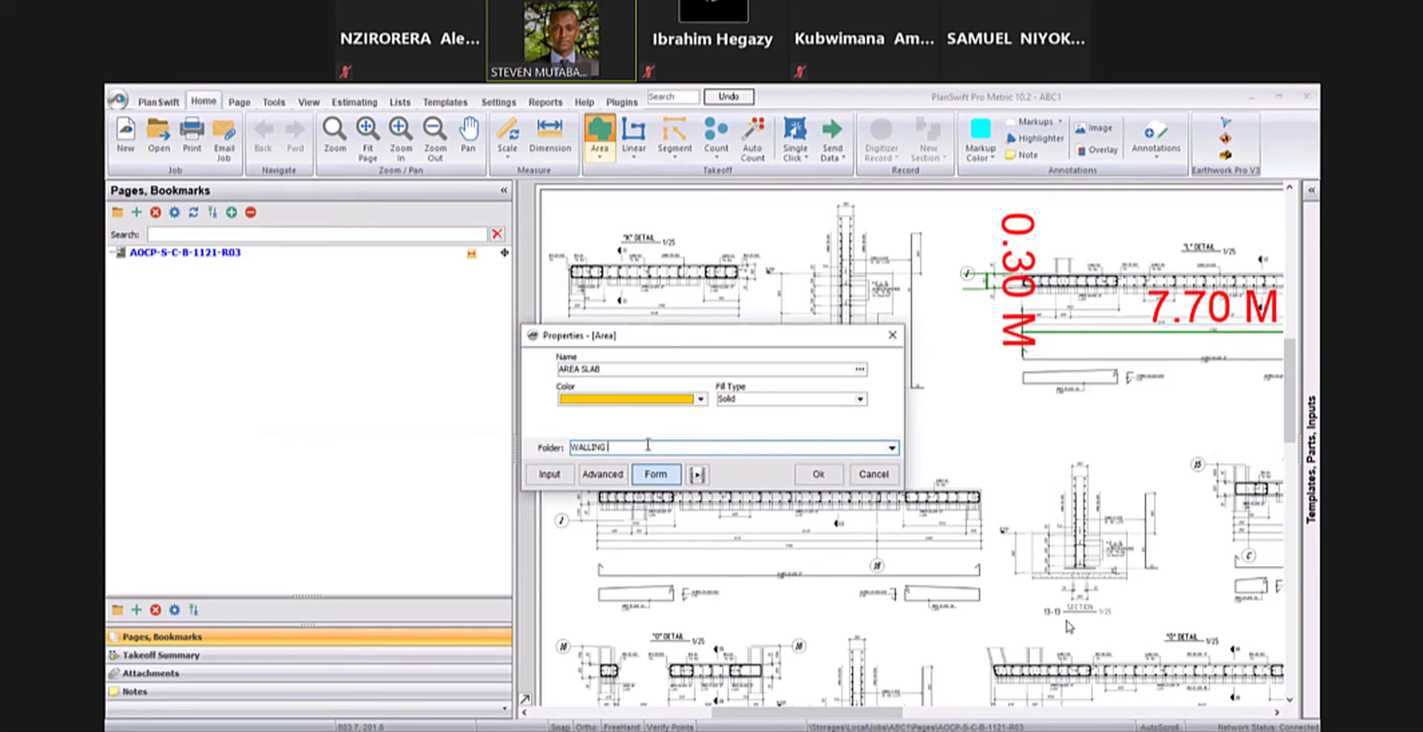
left_click(820, 476)
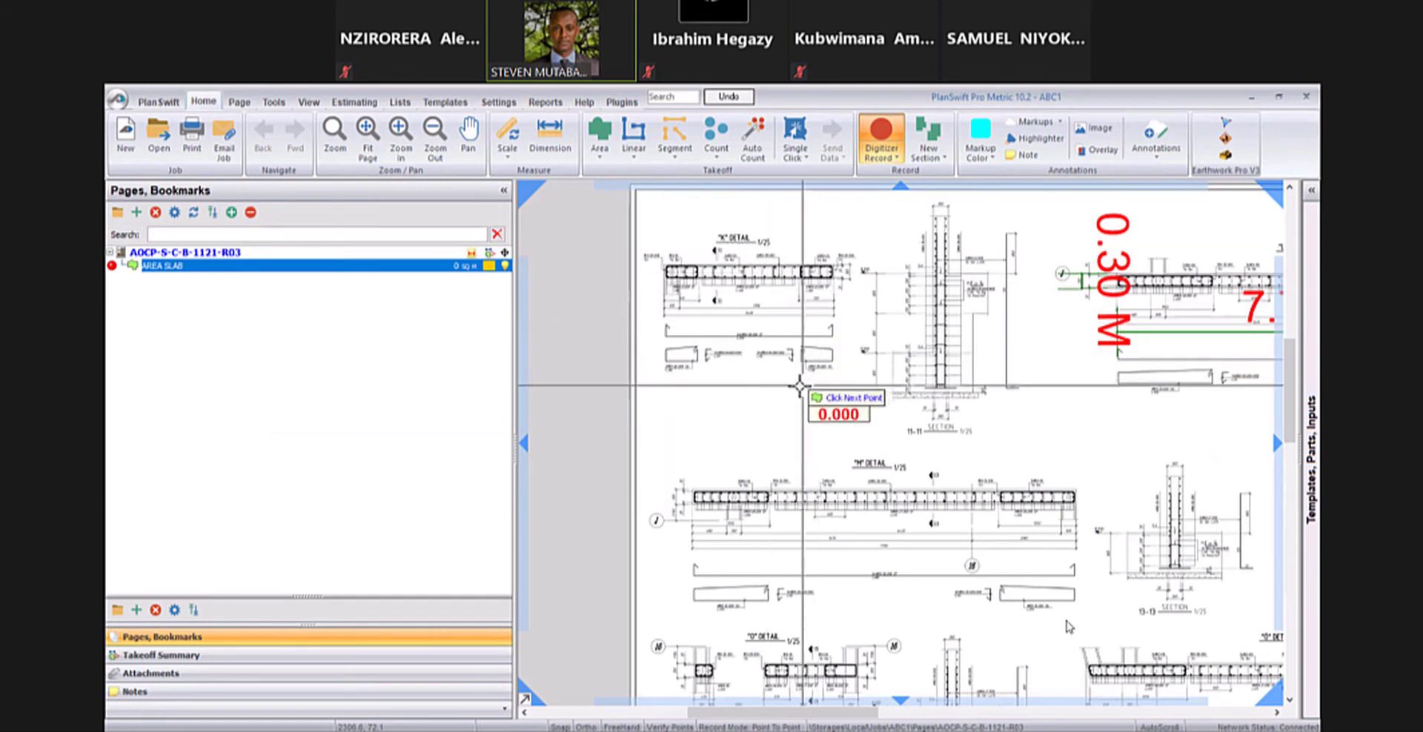
- Trace the top edge of the slab in the "K" detail for AREA SLAB, from its upper-left corner to its upper-right corner
scroll(684, 276, "up", 2)
scroll(683, 276, "up", 4)
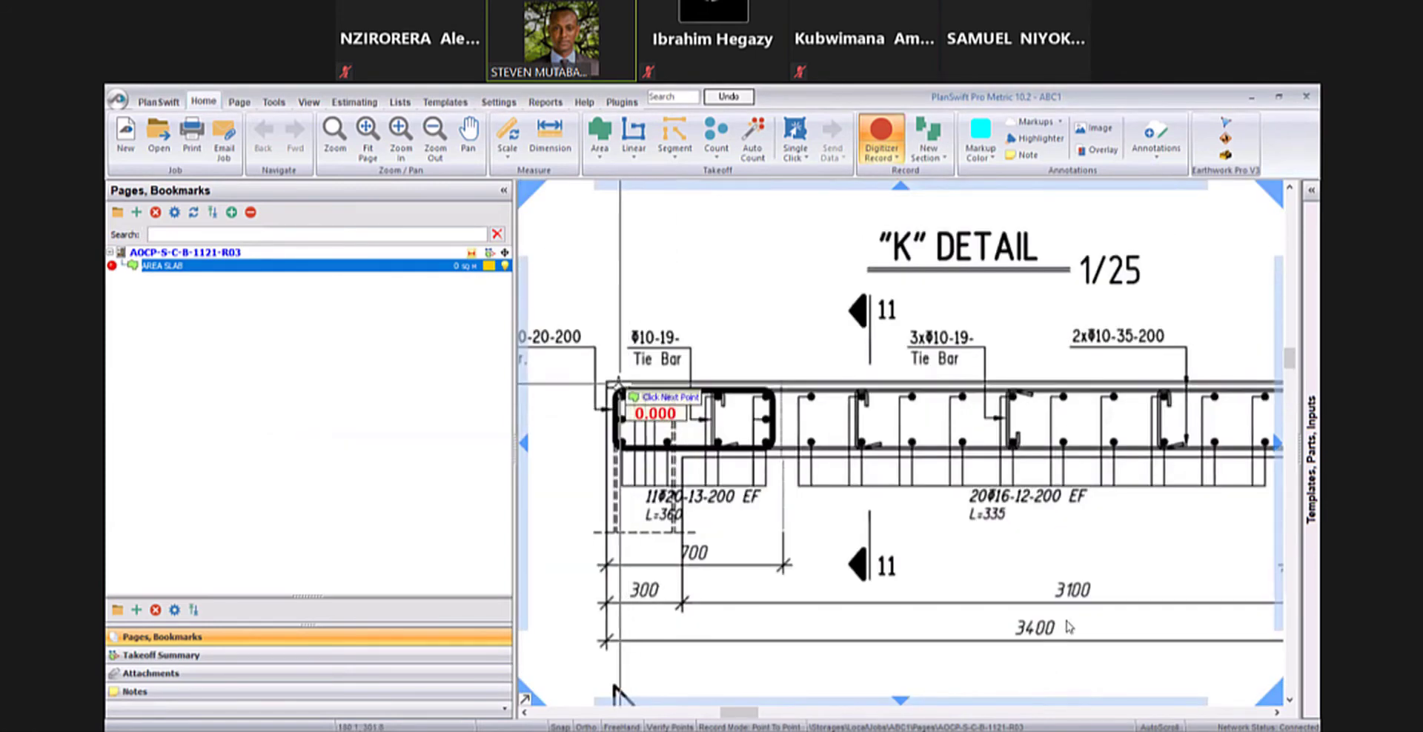
left_click_drag(648, 459, 607, 399)
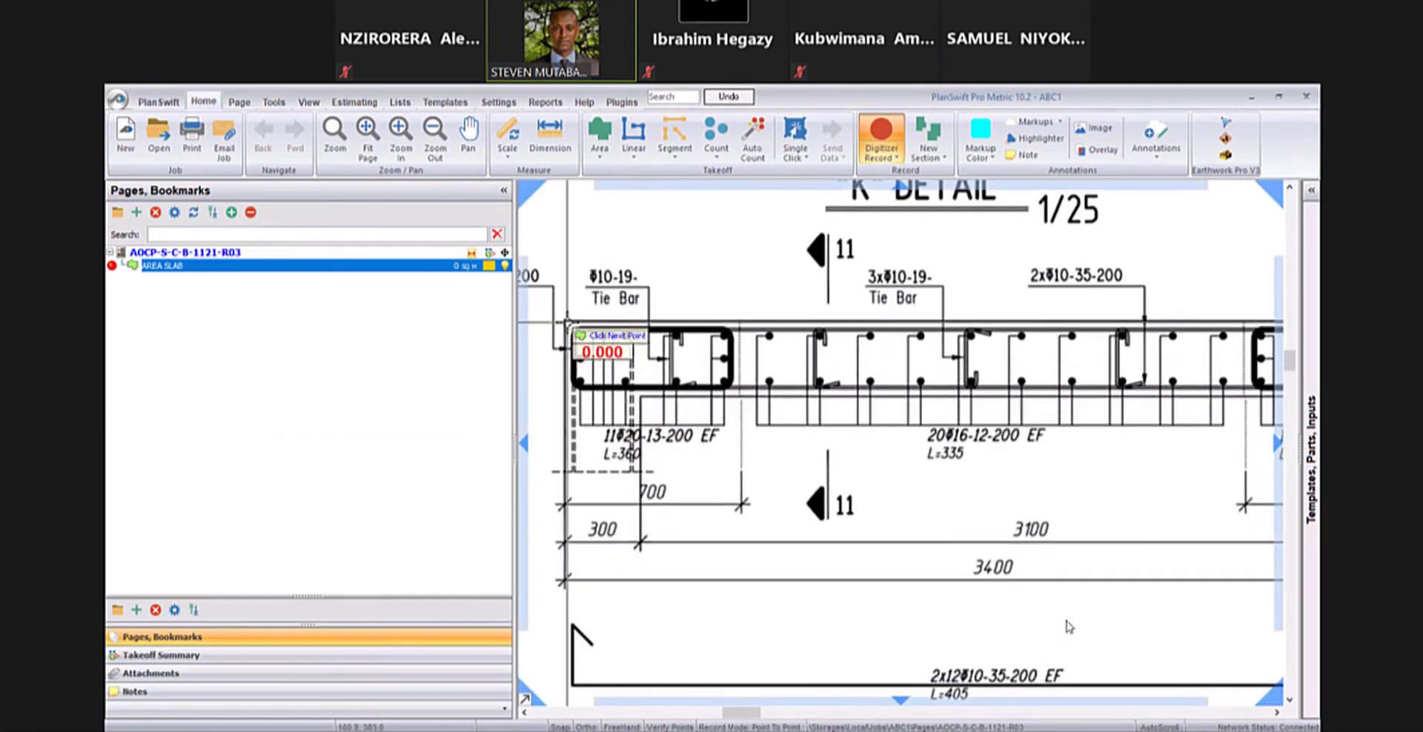
scroll(963, 326, "down", 4)
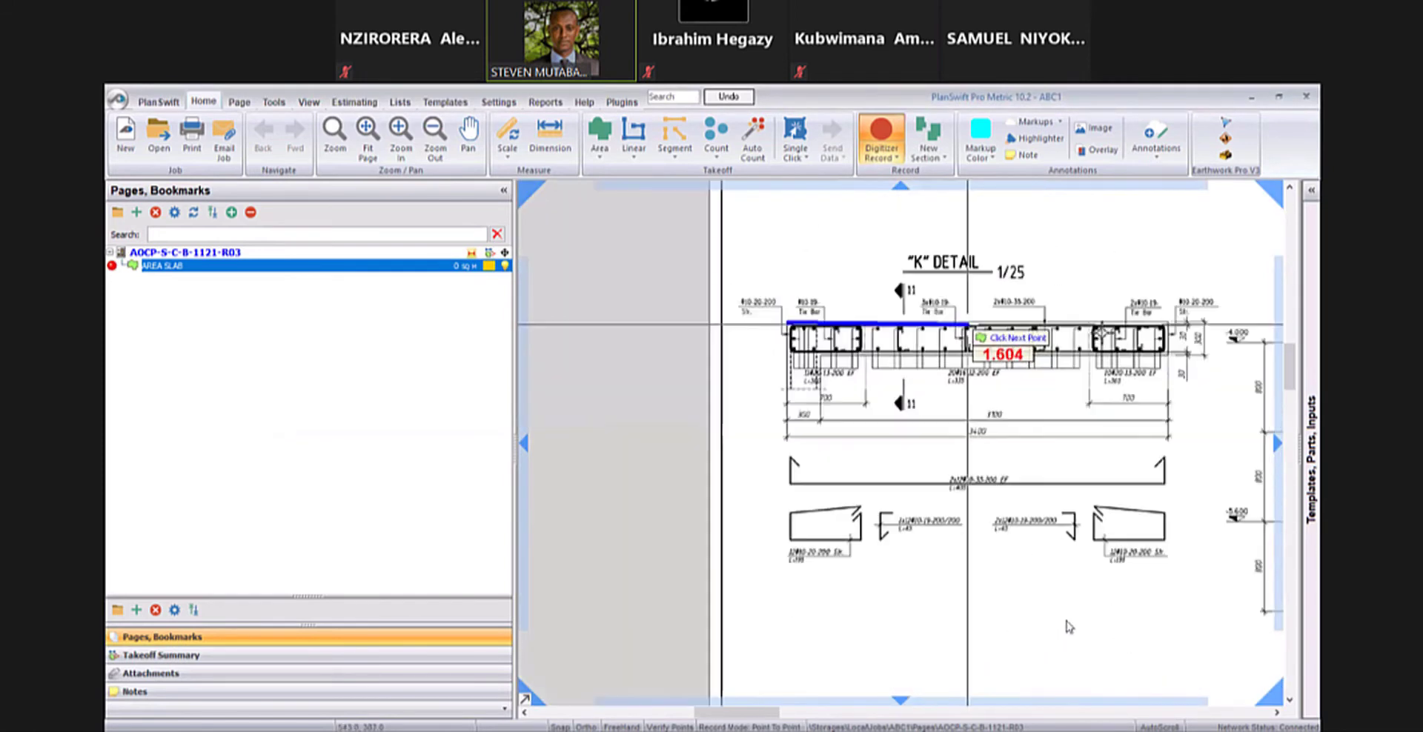
scroll(976, 326, "up", 5)
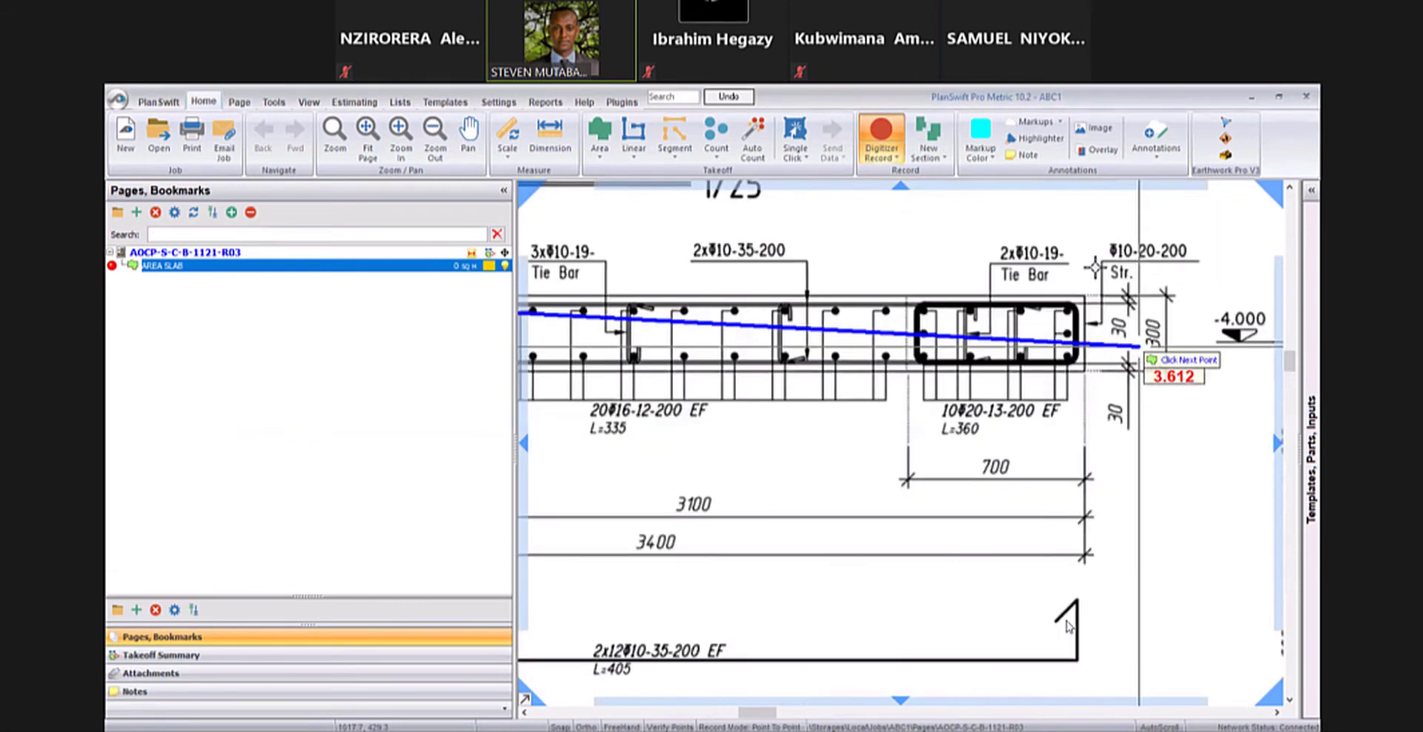
scroll(1081, 306, "up", 3)
left_click(1094, 268)
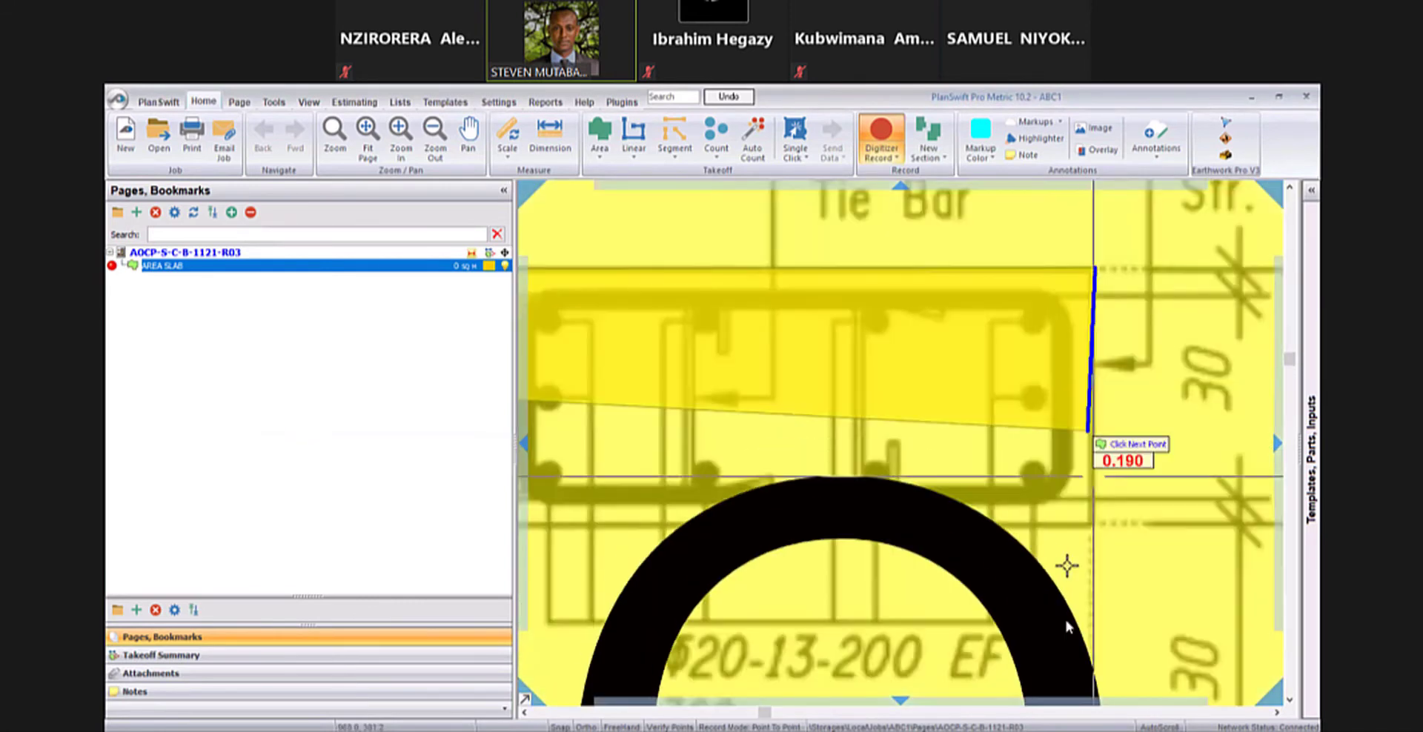
- Continue the AREA SLAB outline down the slab's right end and finish it with a point just above the "M" detail
scroll(1078, 532, "down", 1)
scroll(1068, 570, "down", 2)
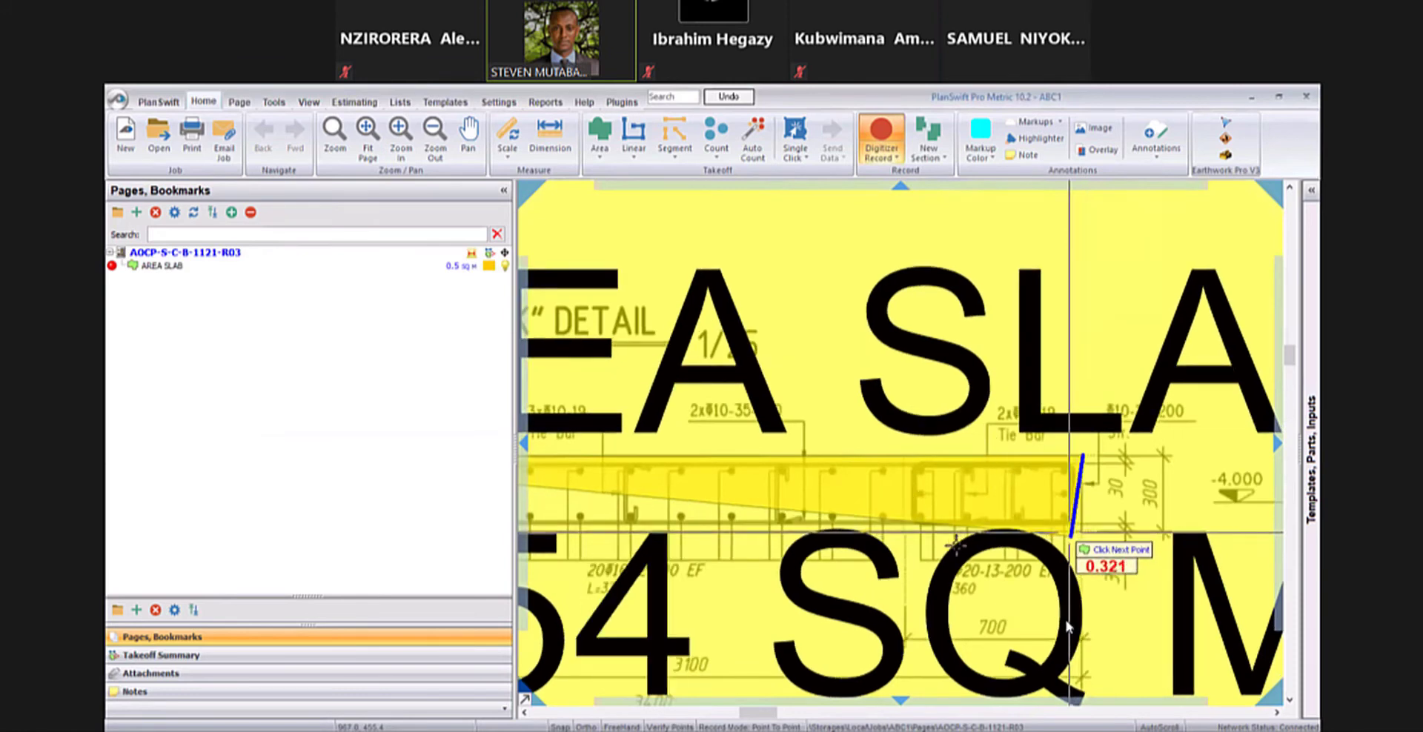
scroll(1068, 571, "down", 4)
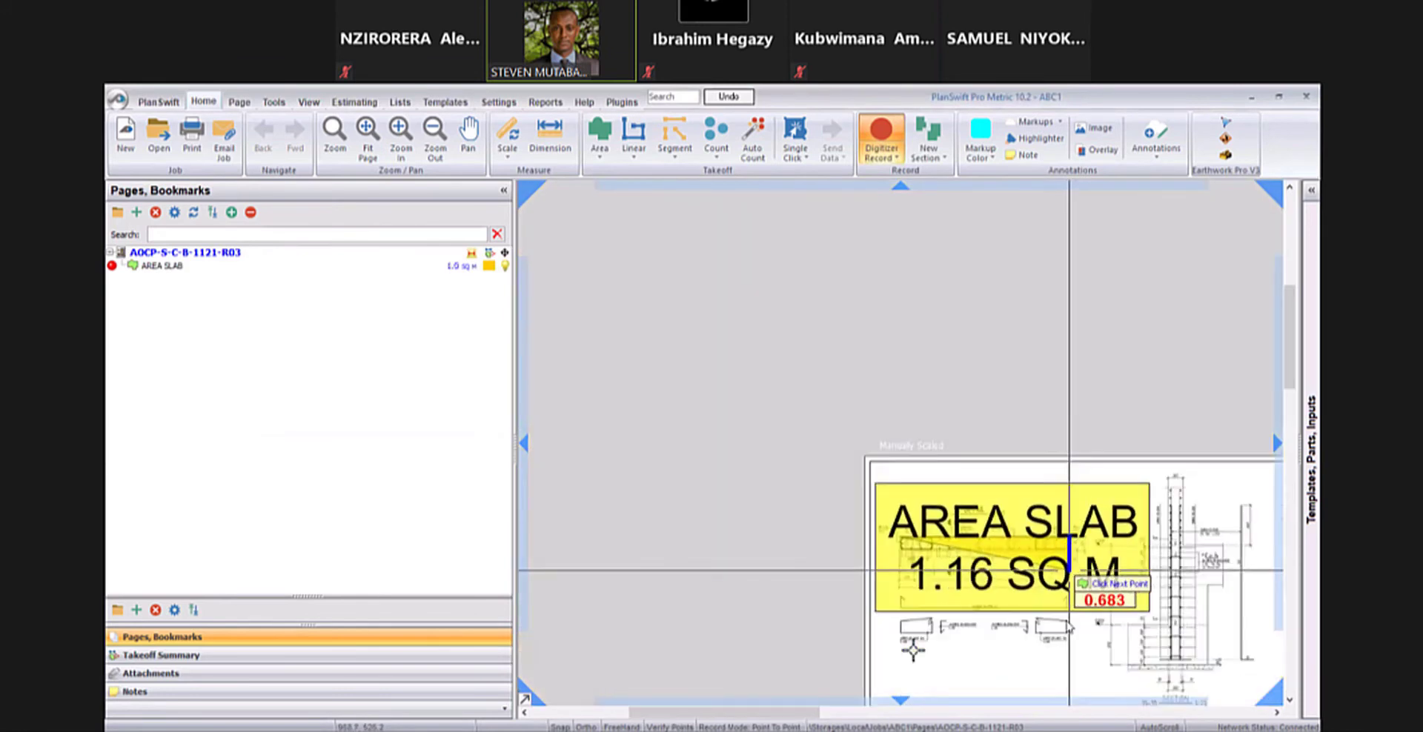
left_click_drag(1068, 571, 1046, 515)
double_click(917, 647)
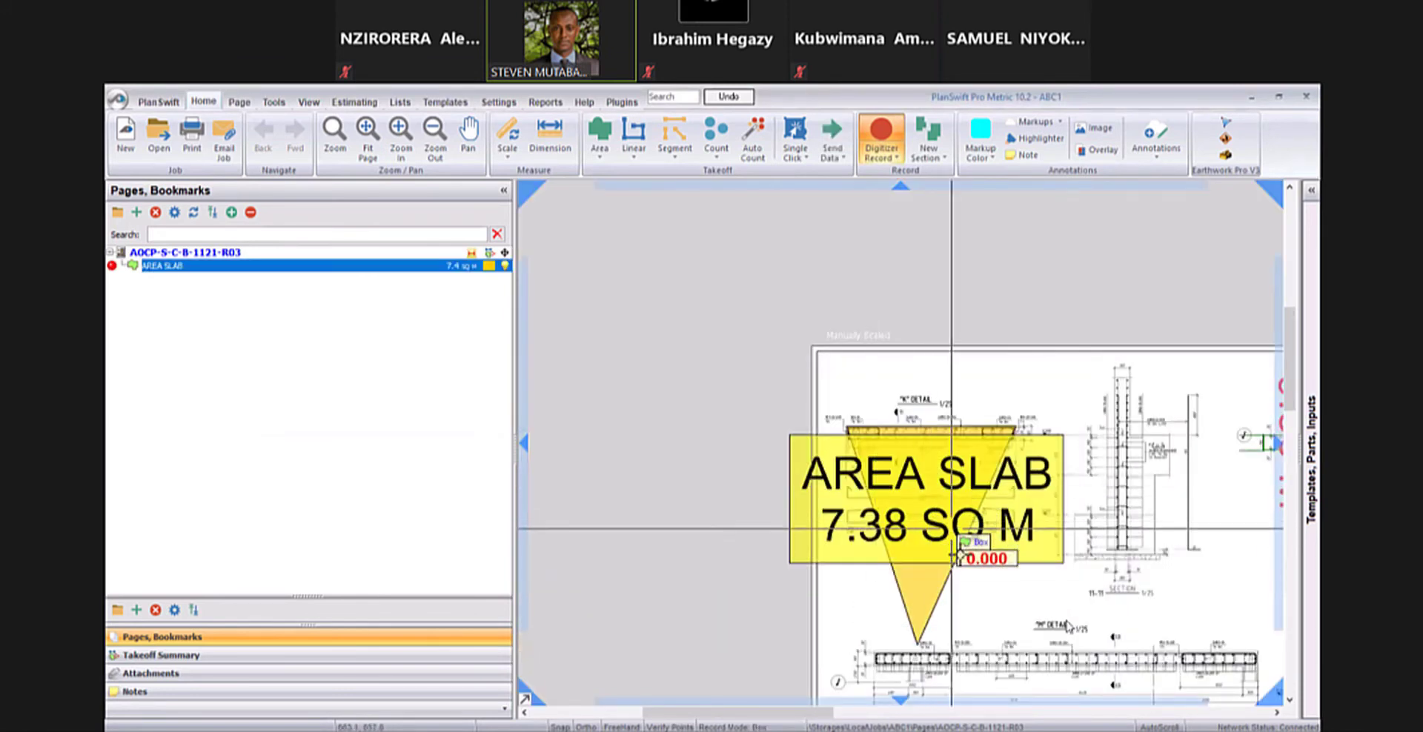
- Hide the digitizer items on the drawing page
scroll(951, 544, "down", 3)
left_click_drag(925, 519, 812, 481)
scroll(828, 491, "up", 3)
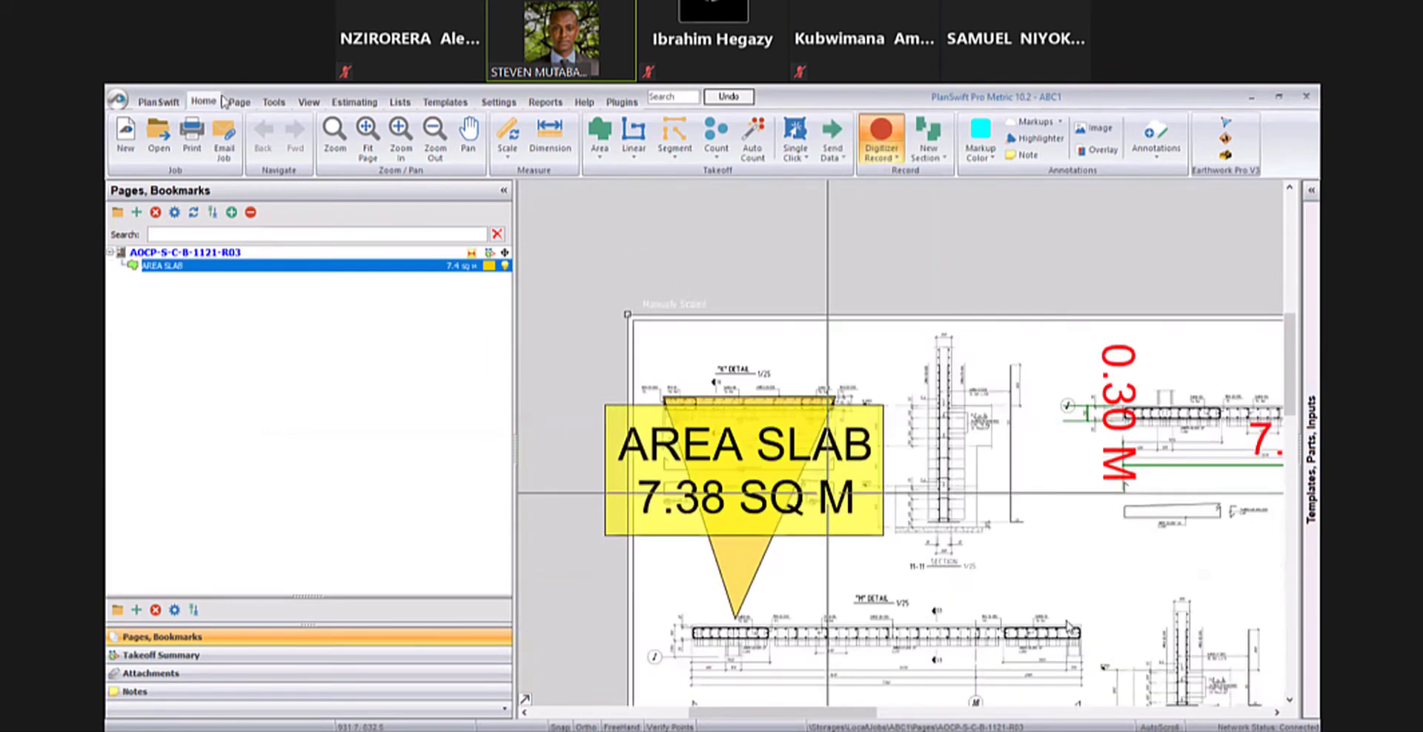
scroll(825, 492, "up", 2)
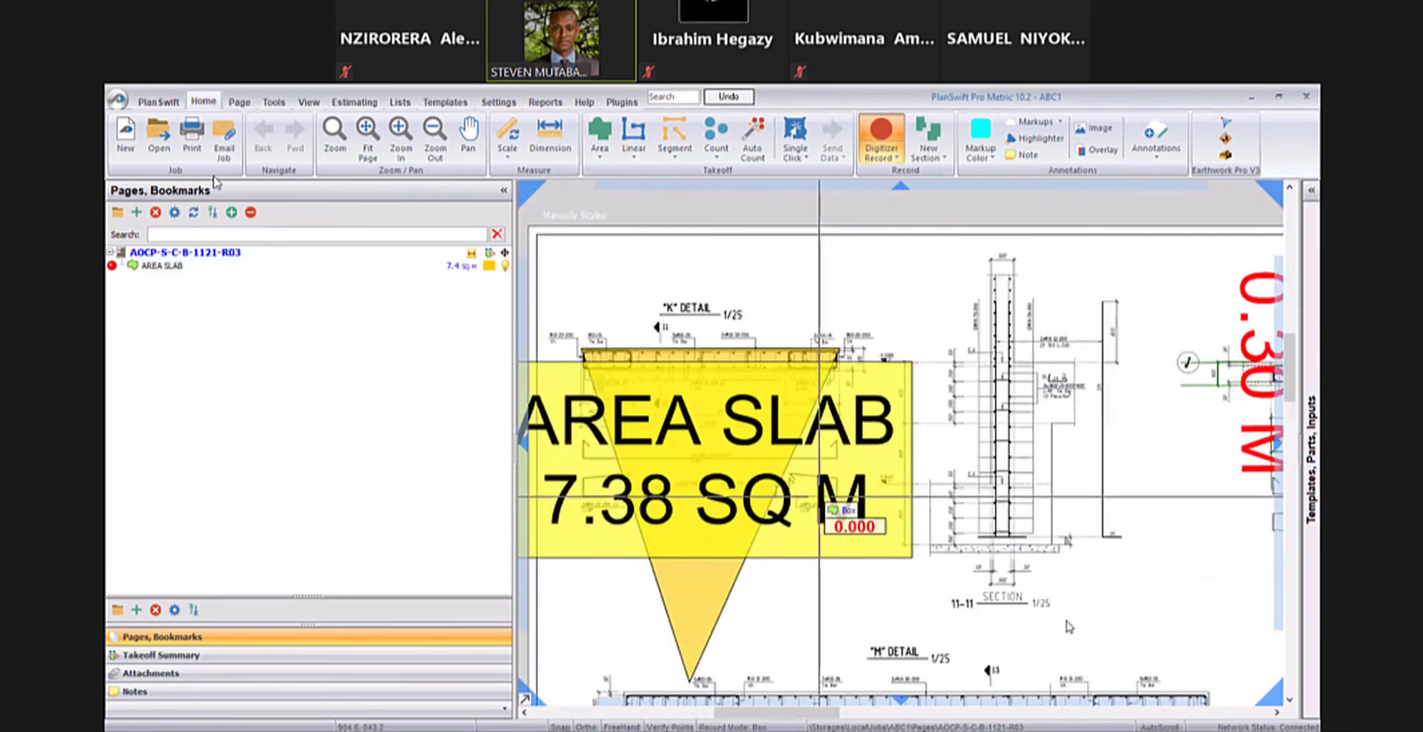
scroll(819, 495, "down", 3)
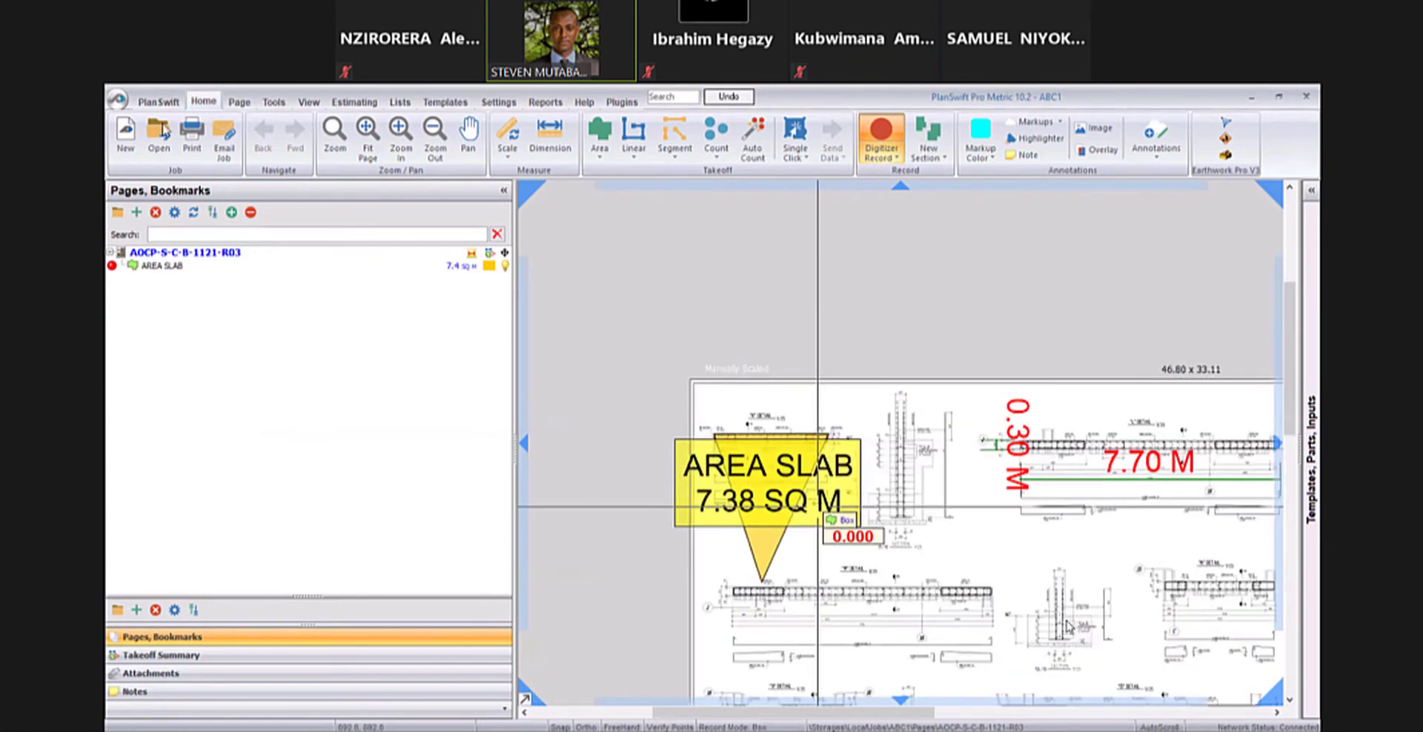
left_click(309, 102)
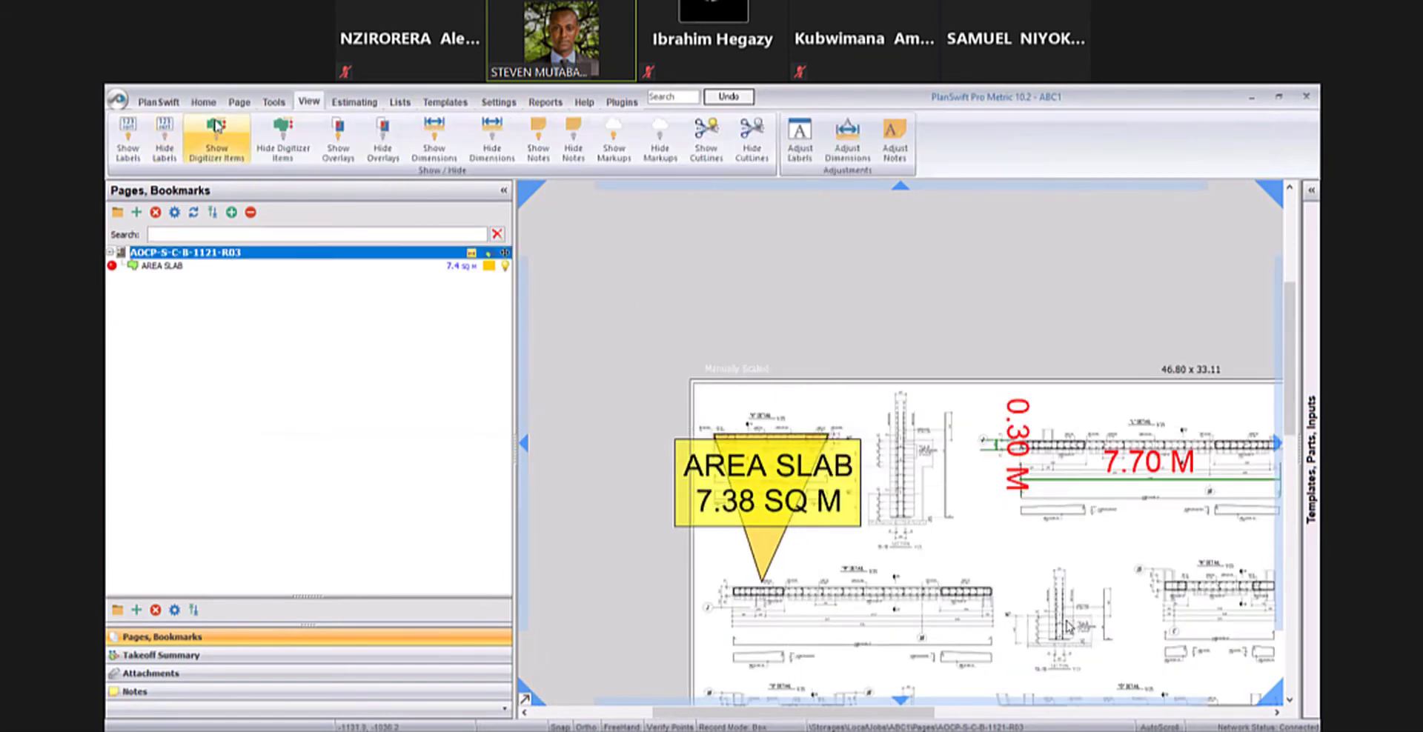
left_click(285, 127)
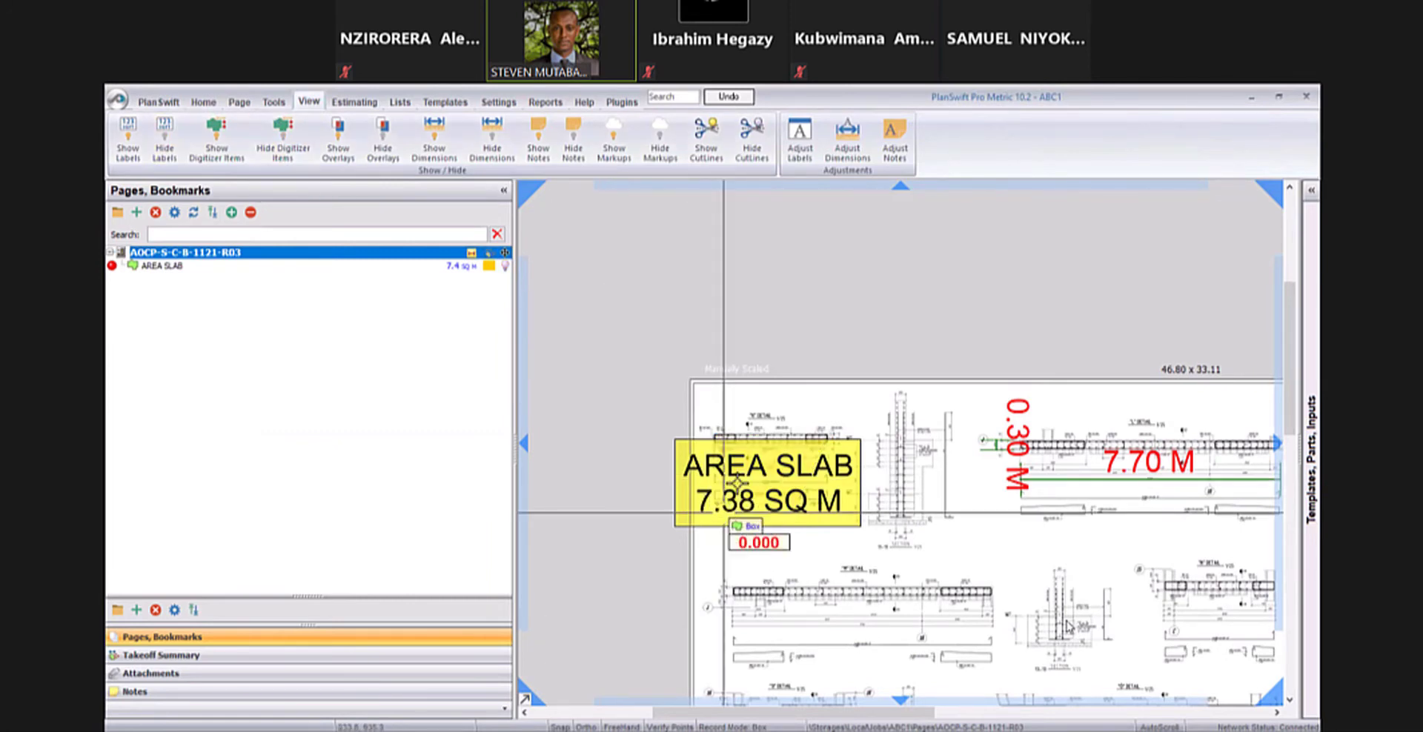
- Draw a second AREA SLAB section of about 0.68 sq m over the "K" detail and stop digitizer recording
scroll(724, 511, "up", 3)
scroll(737, 483, "down", 3)
scroll(845, 485, "up", 1)
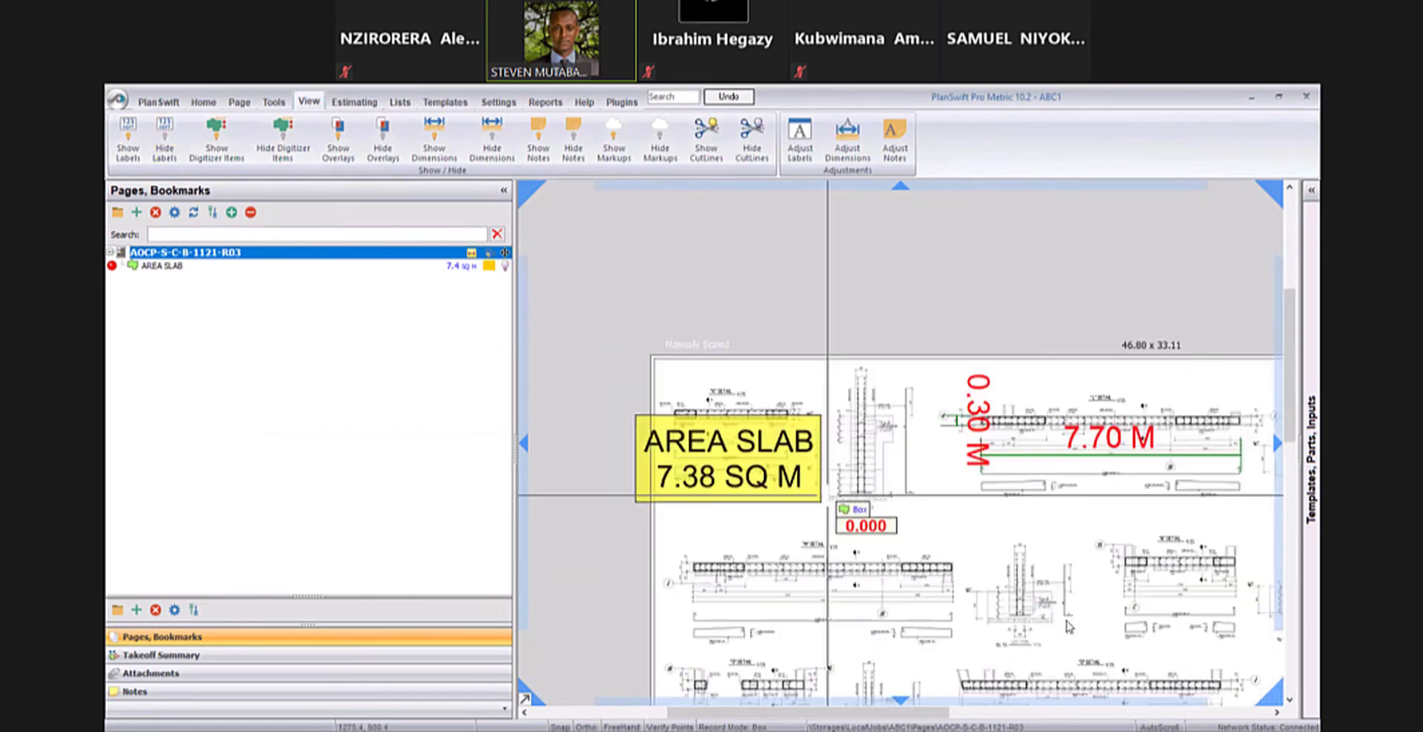
scroll(827, 495, "up", 2)
key("Escape")
left_click_drag(749, 374, 852, 371)
left_click(112, 266)
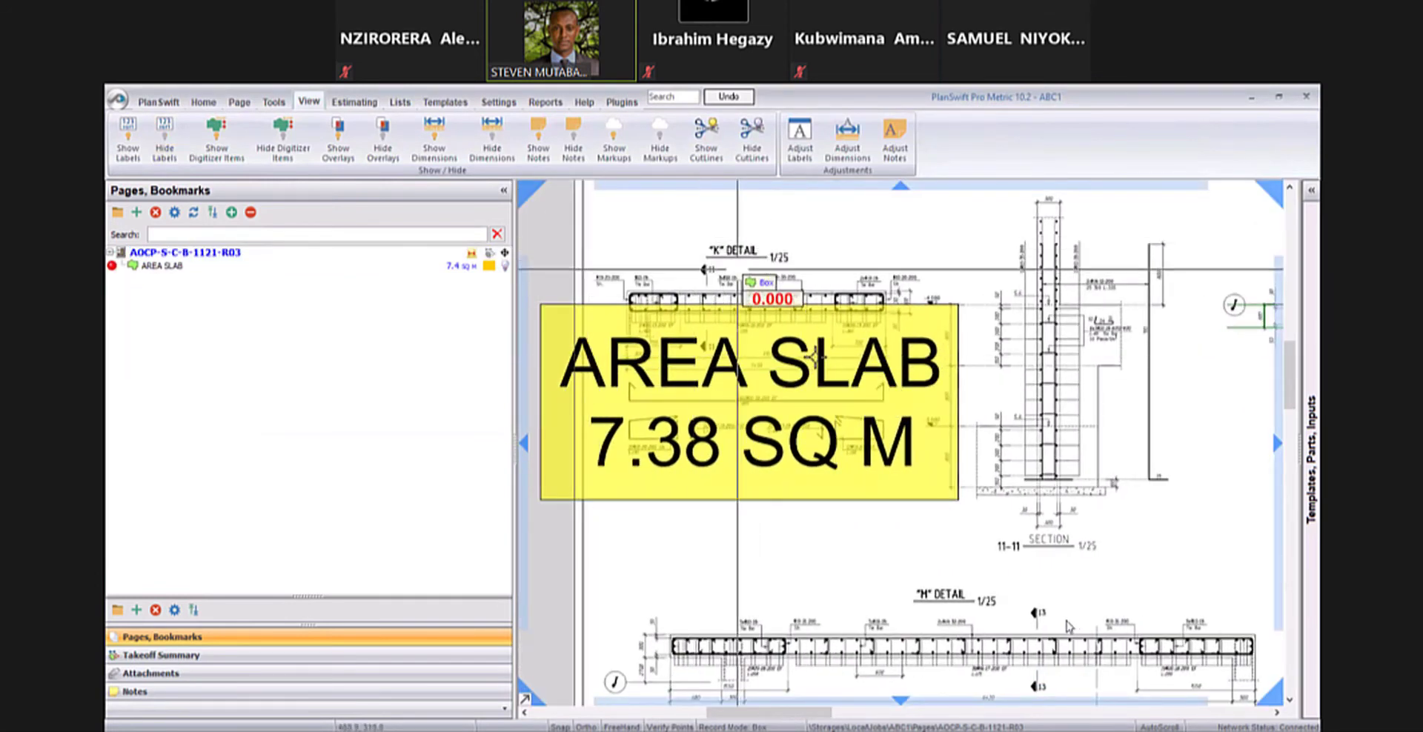
left_click(768, 230)
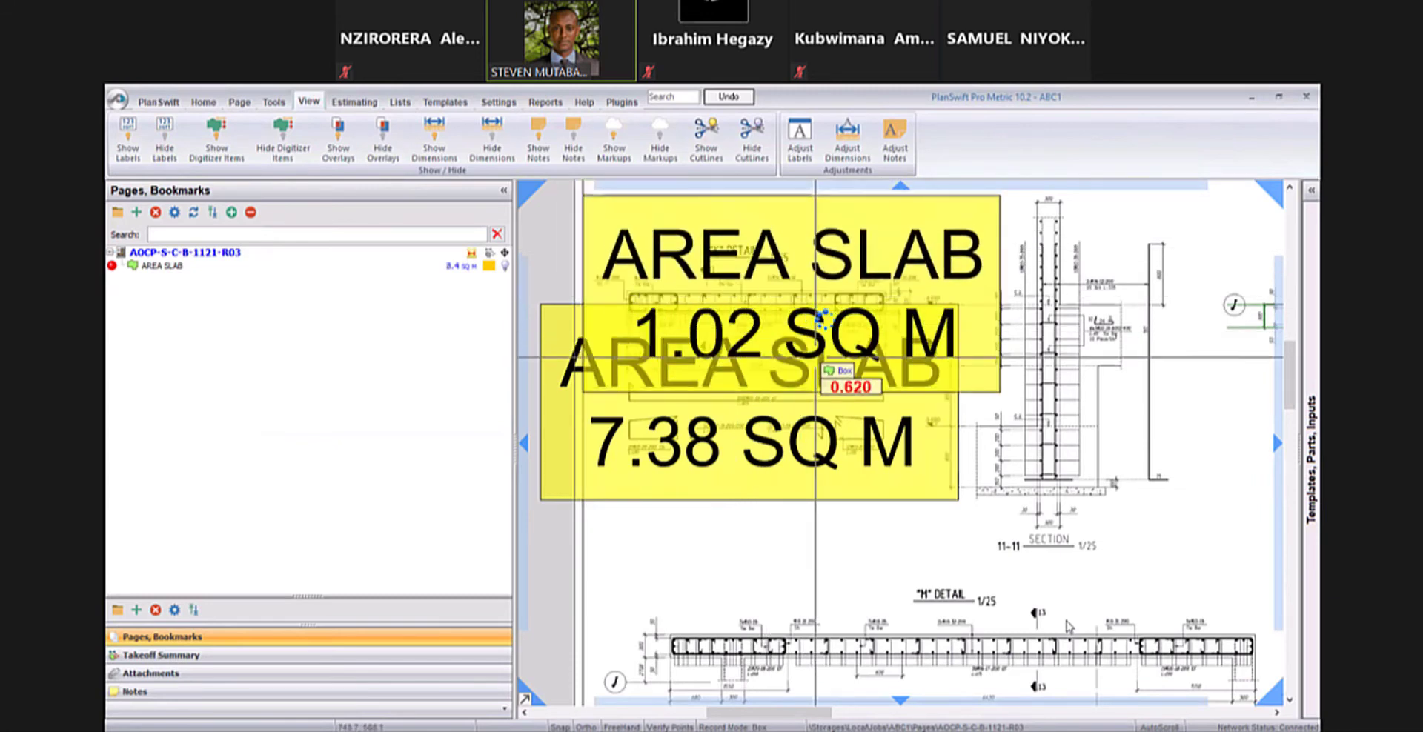
right_click(815, 318)
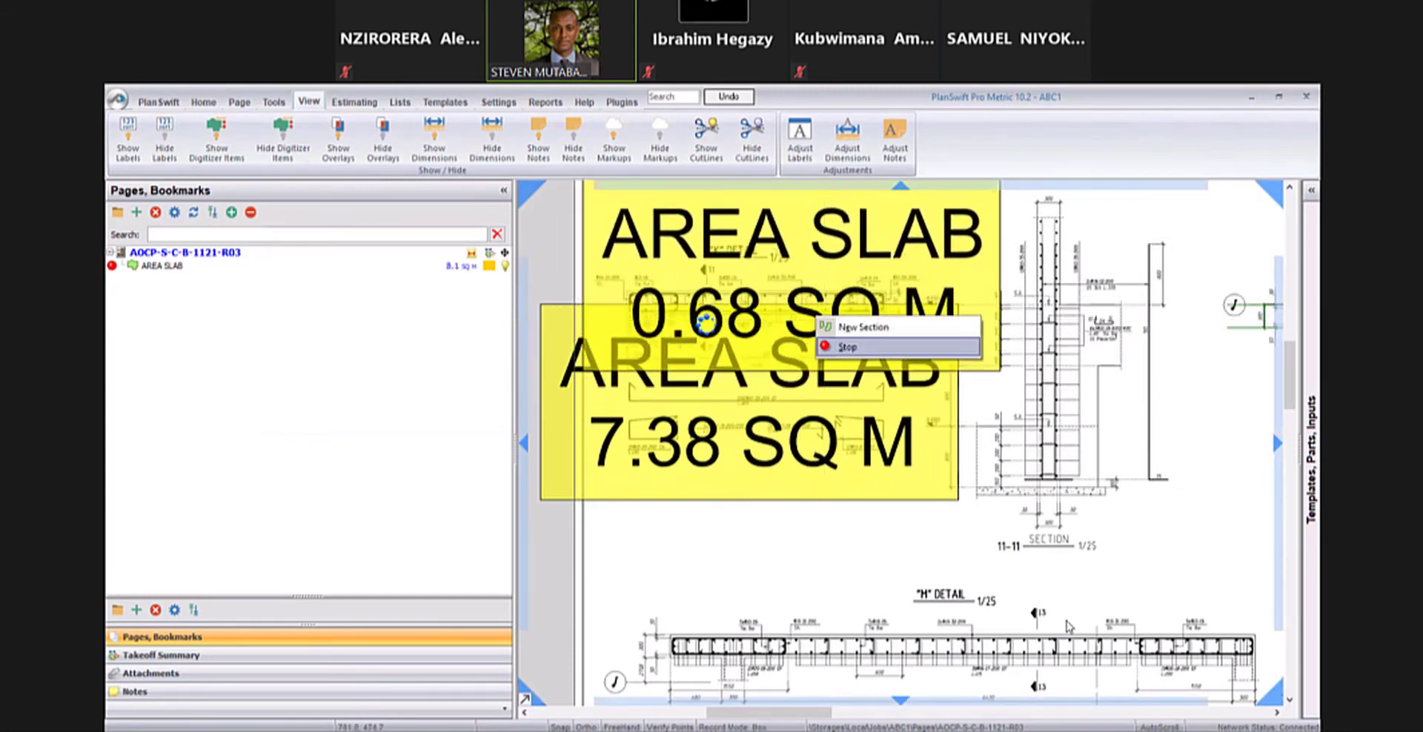
left_click(847, 346)
- Delete both AREA SLAB labels covering the "K" detail, confirming the deletions
scroll(729, 378, "up", 1)
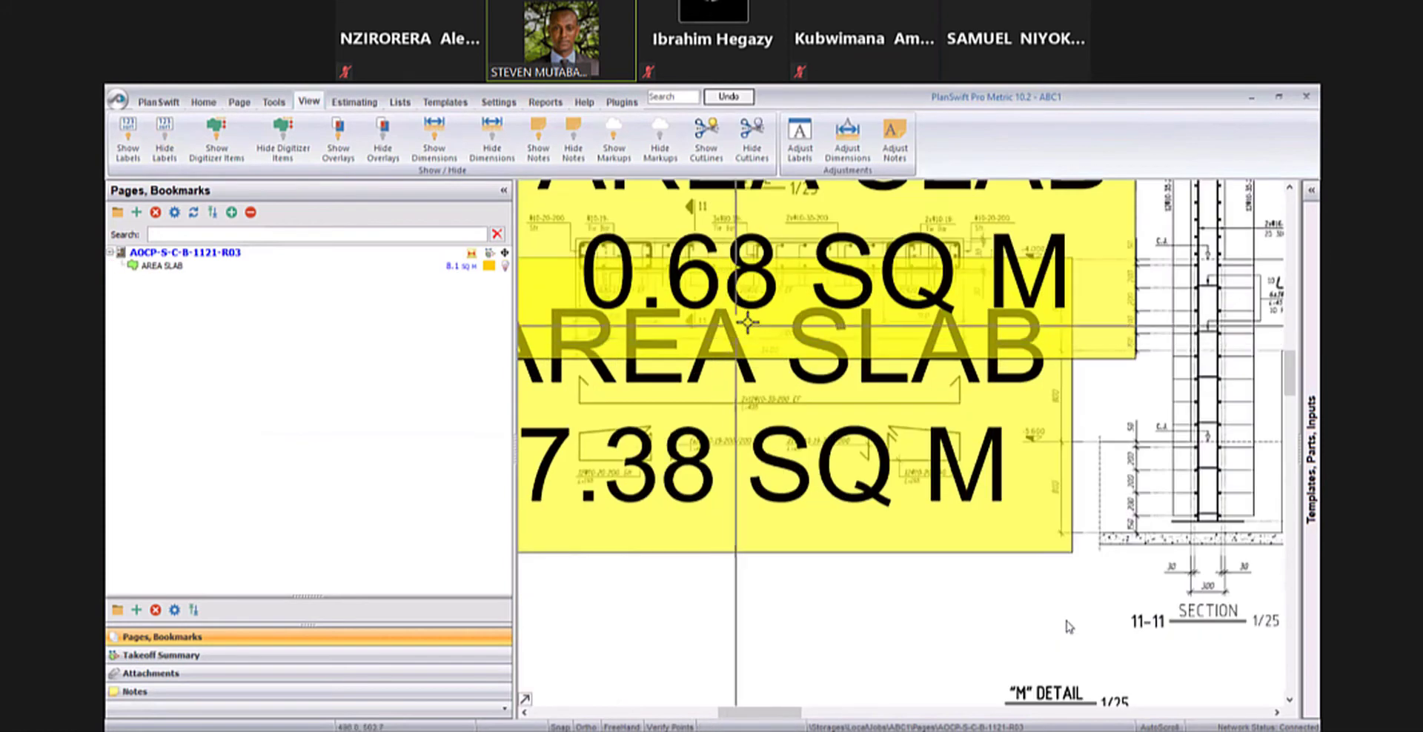
scroll(747, 324, "down", 2)
left_click(745, 367)
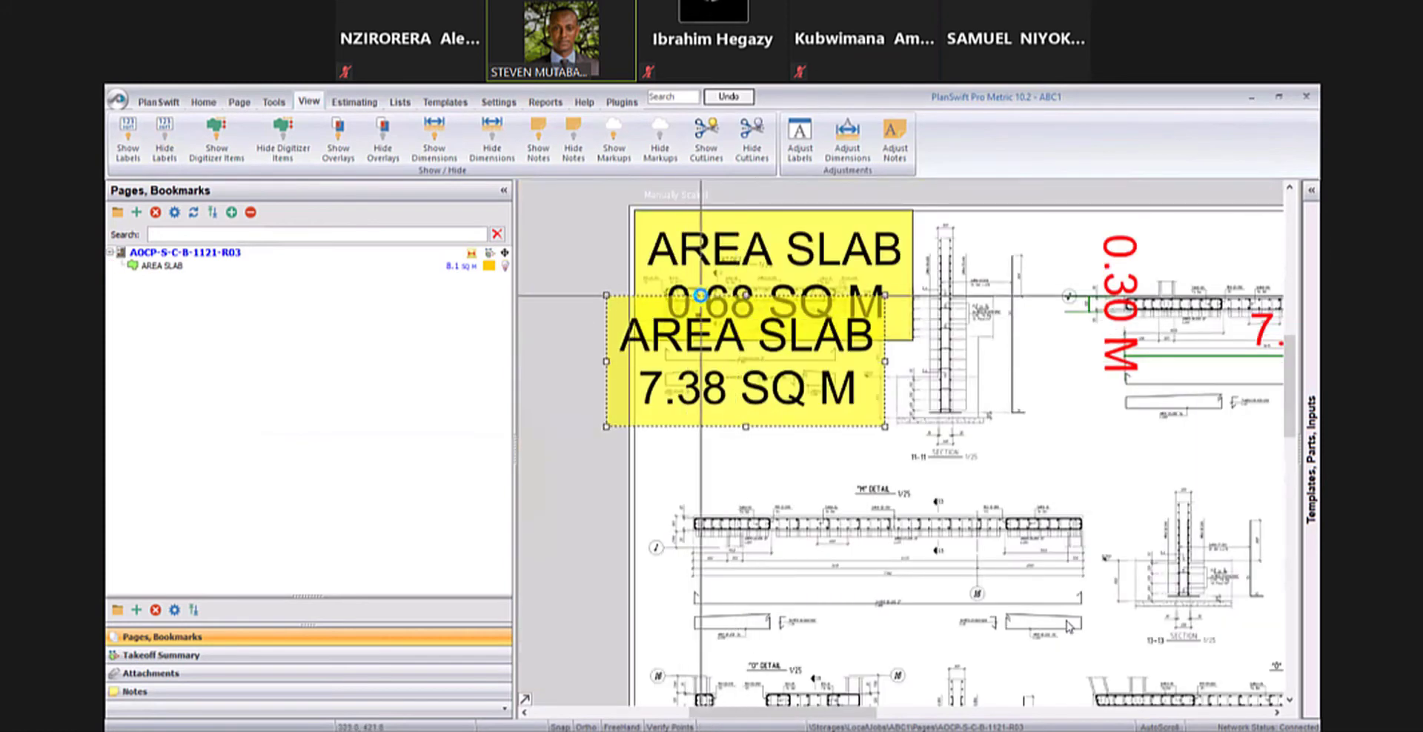
key("Delete")
left_click(756, 422)
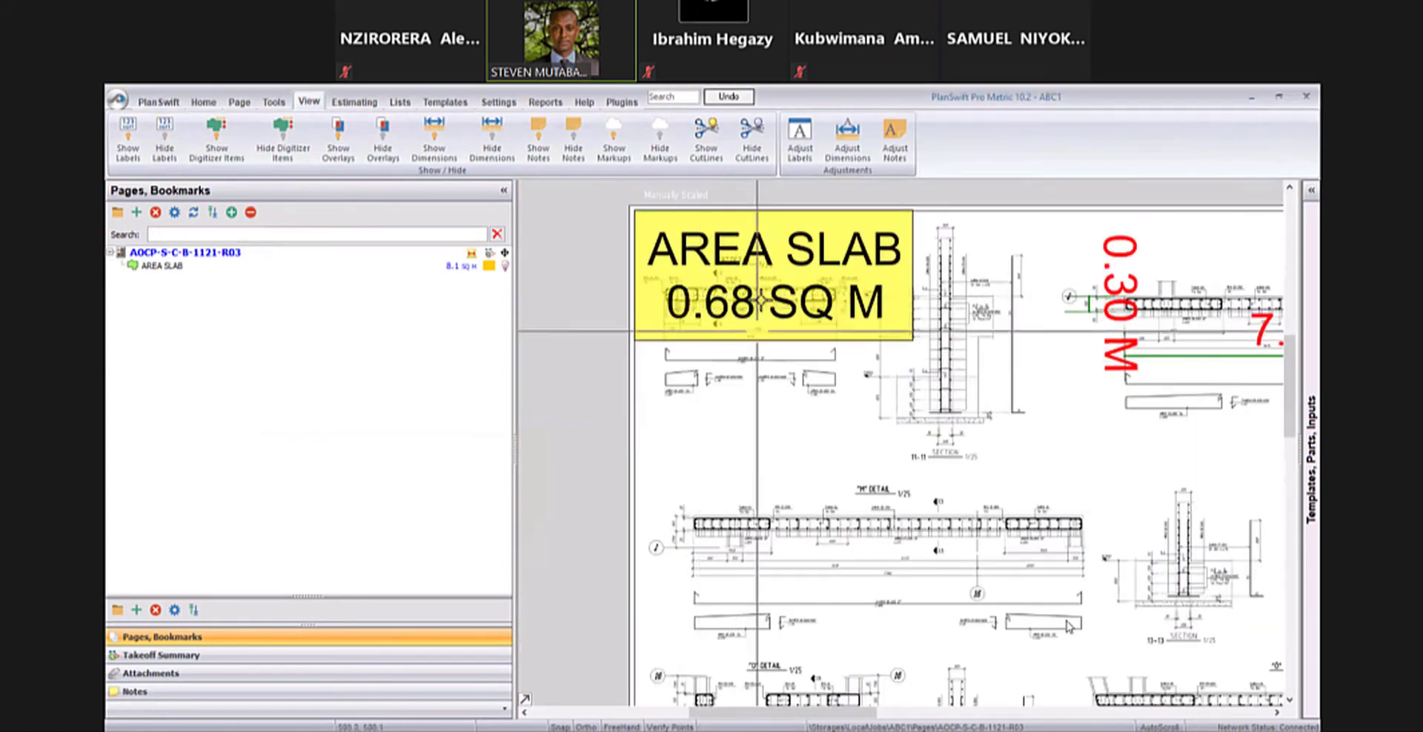
left_click(756, 273)
key("Delete")
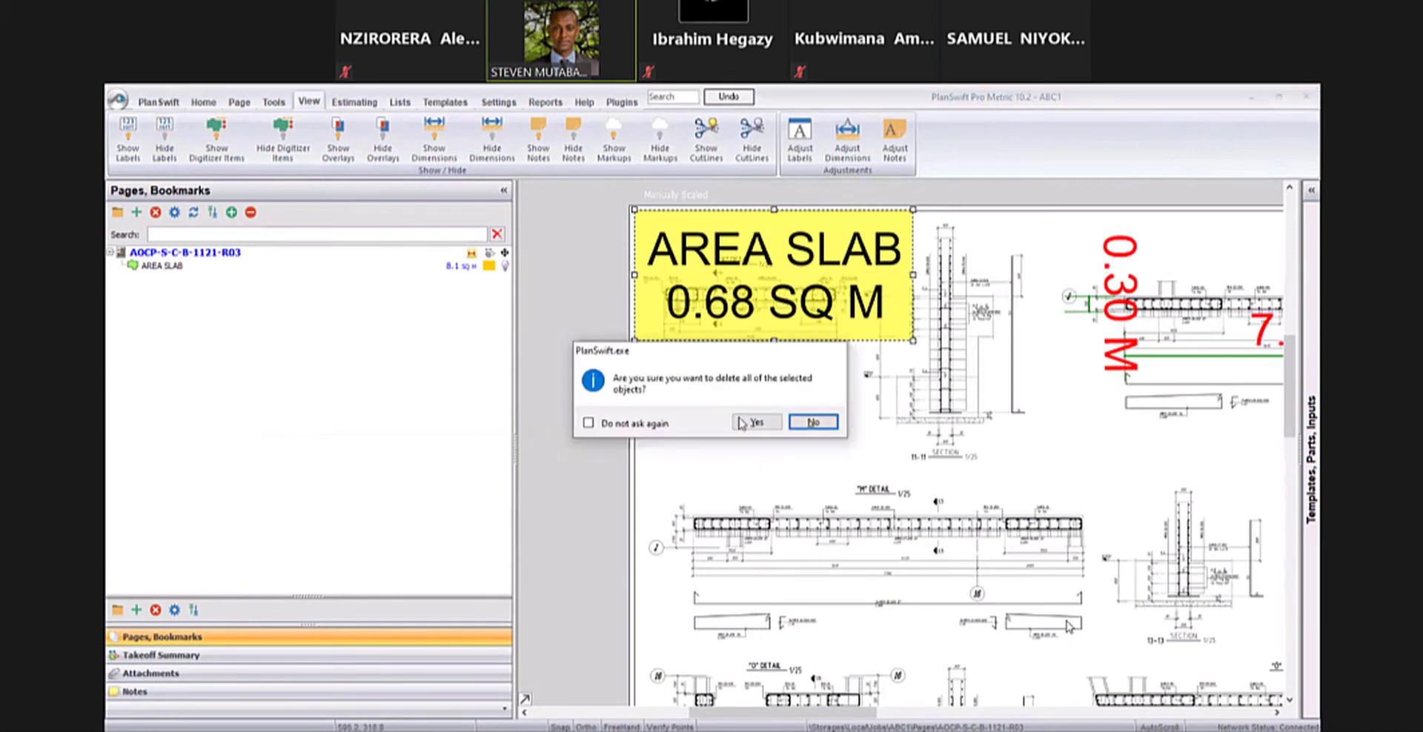
left_click(756, 422)
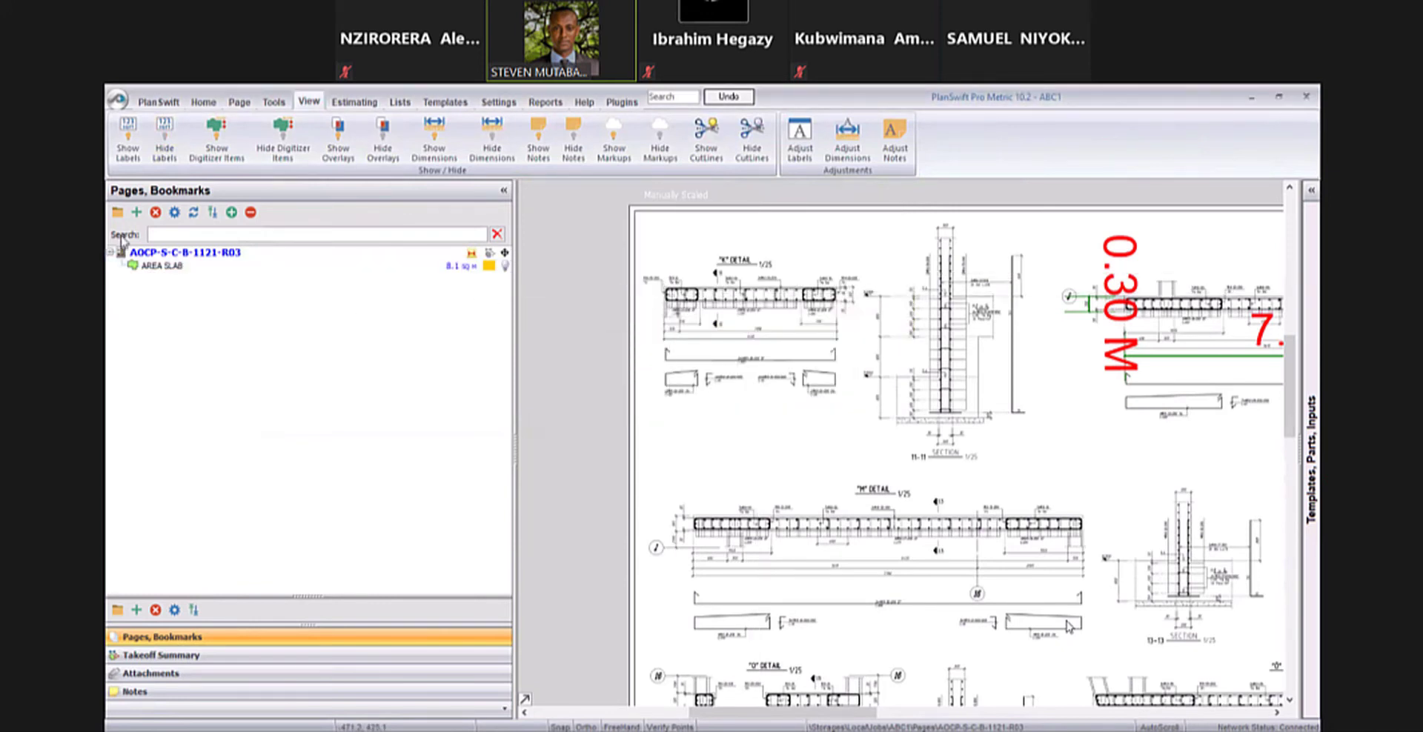
left_click(116, 267)
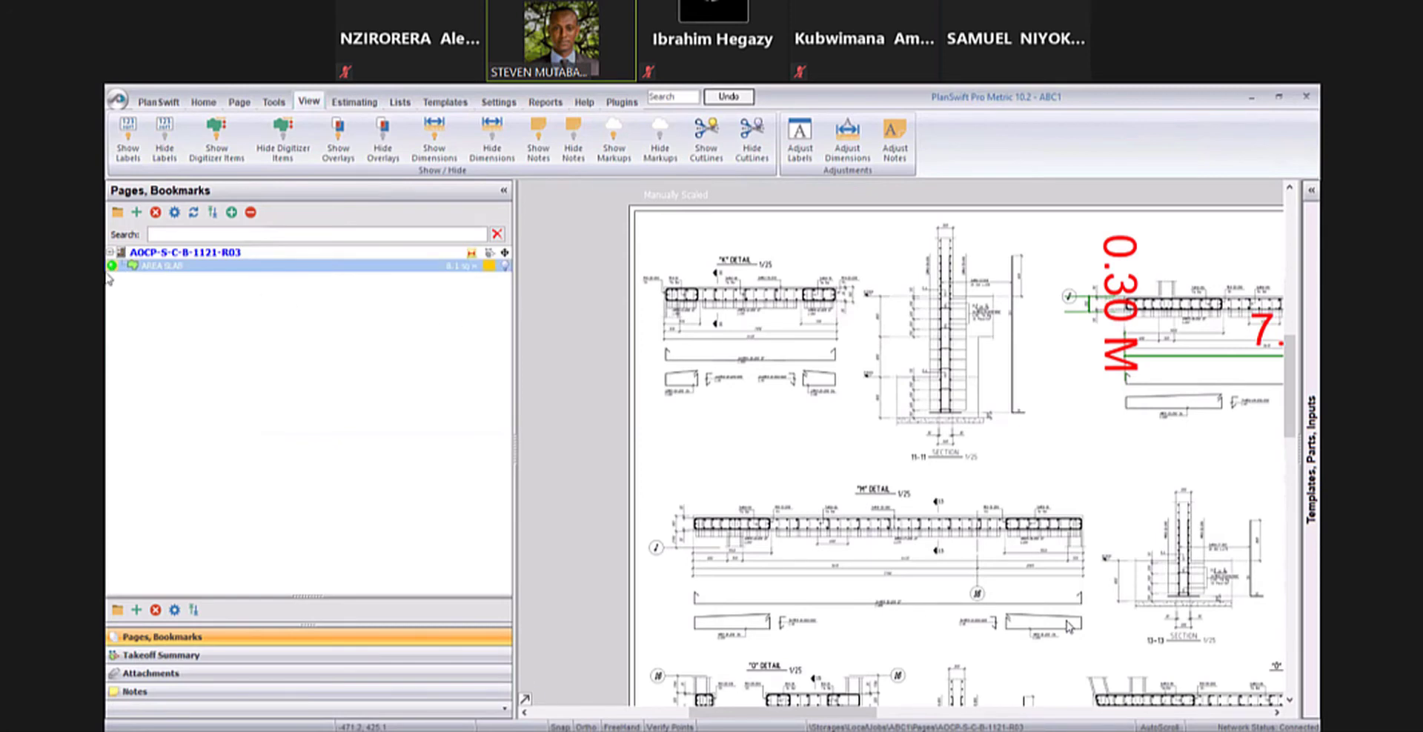
double_click(300, 267)
scroll(697, 345, "up", 2)
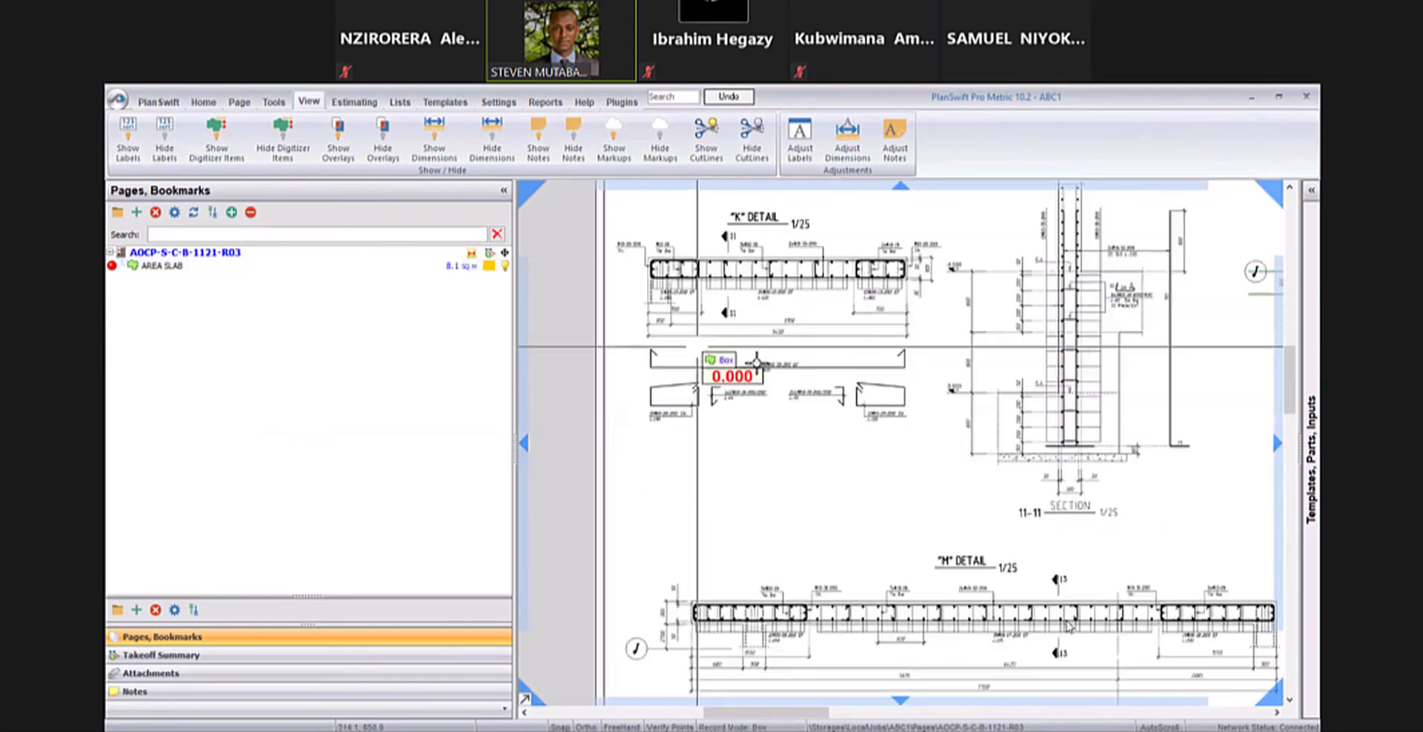
scroll(696, 346, "down", 4)
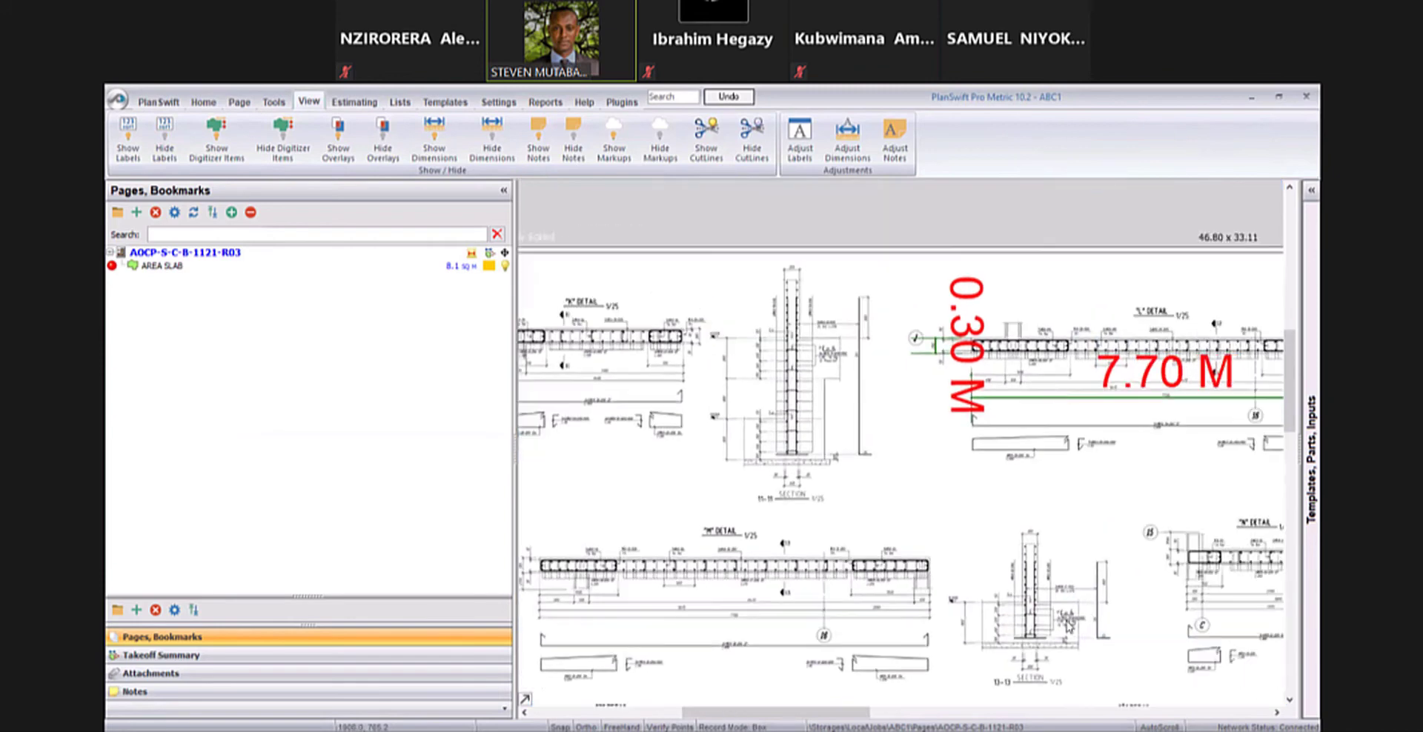
- Create a linear takeoff named TOTAL WALL with a red colour and solid fill in the folder WALLING
left_click_drag(1058, 390, 686, 481)
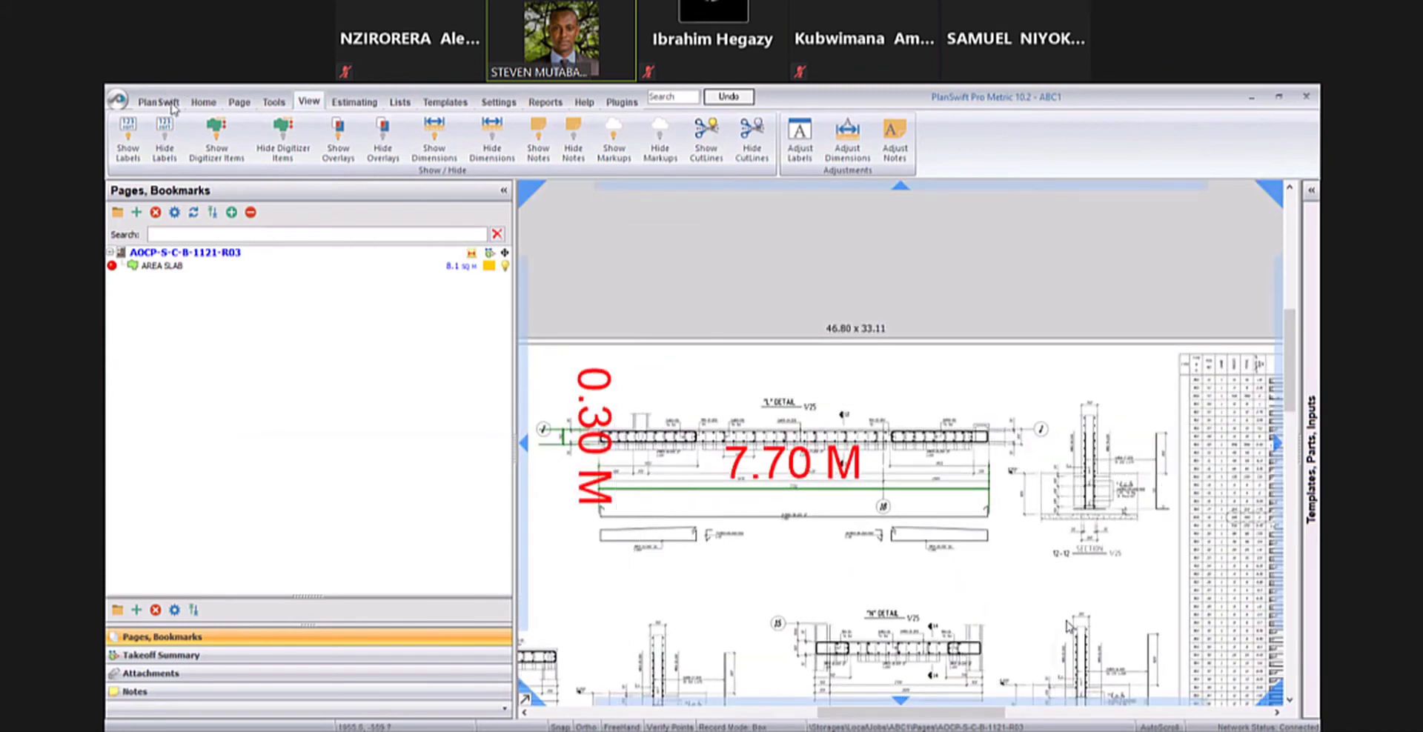
left_click(198, 102)
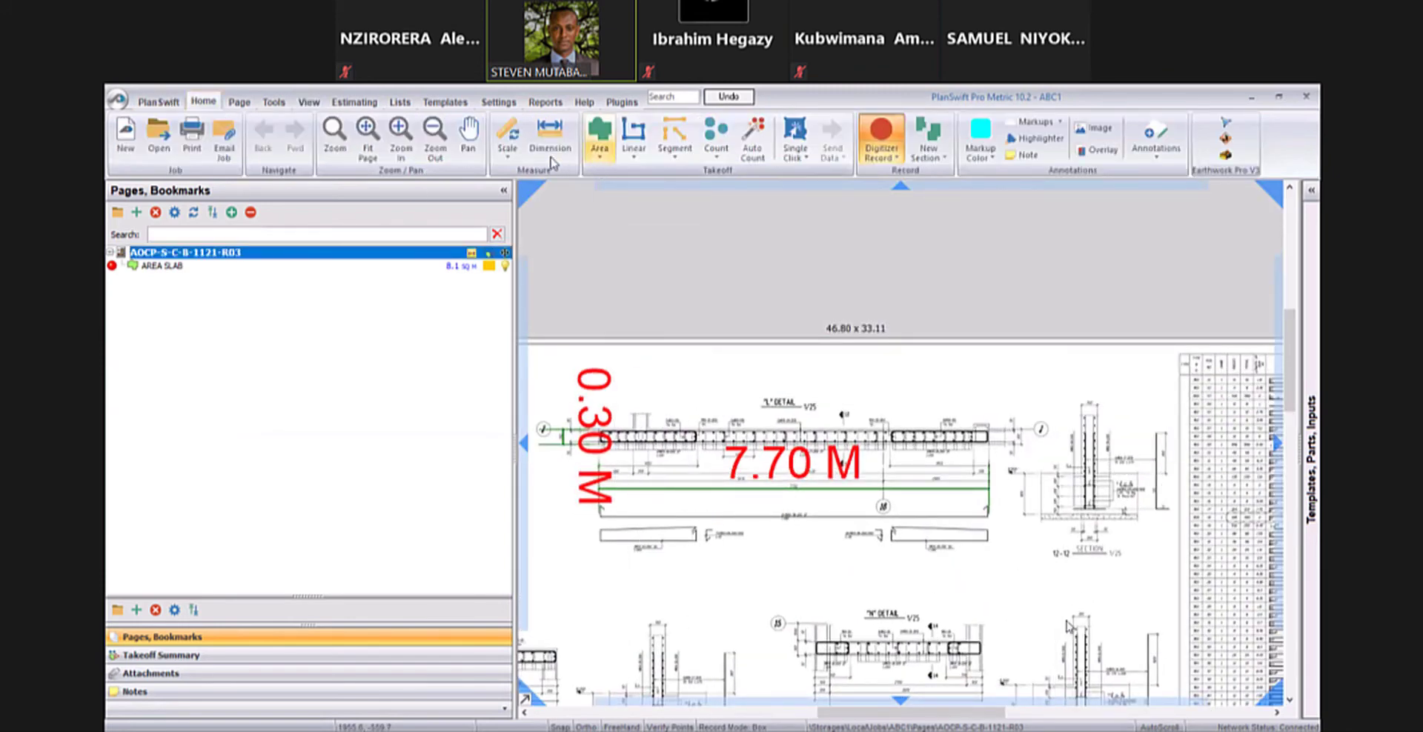
left_click(640, 132)
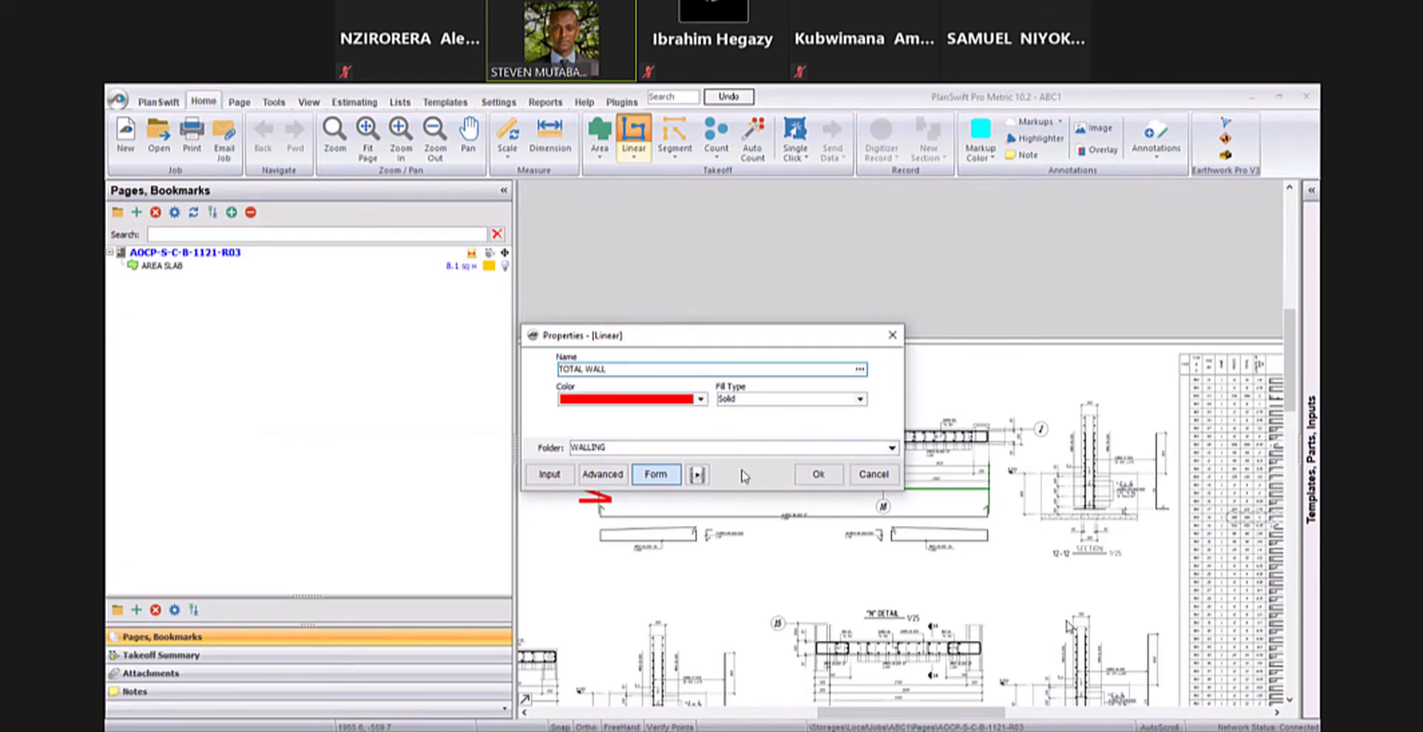
left_click(756, 445)
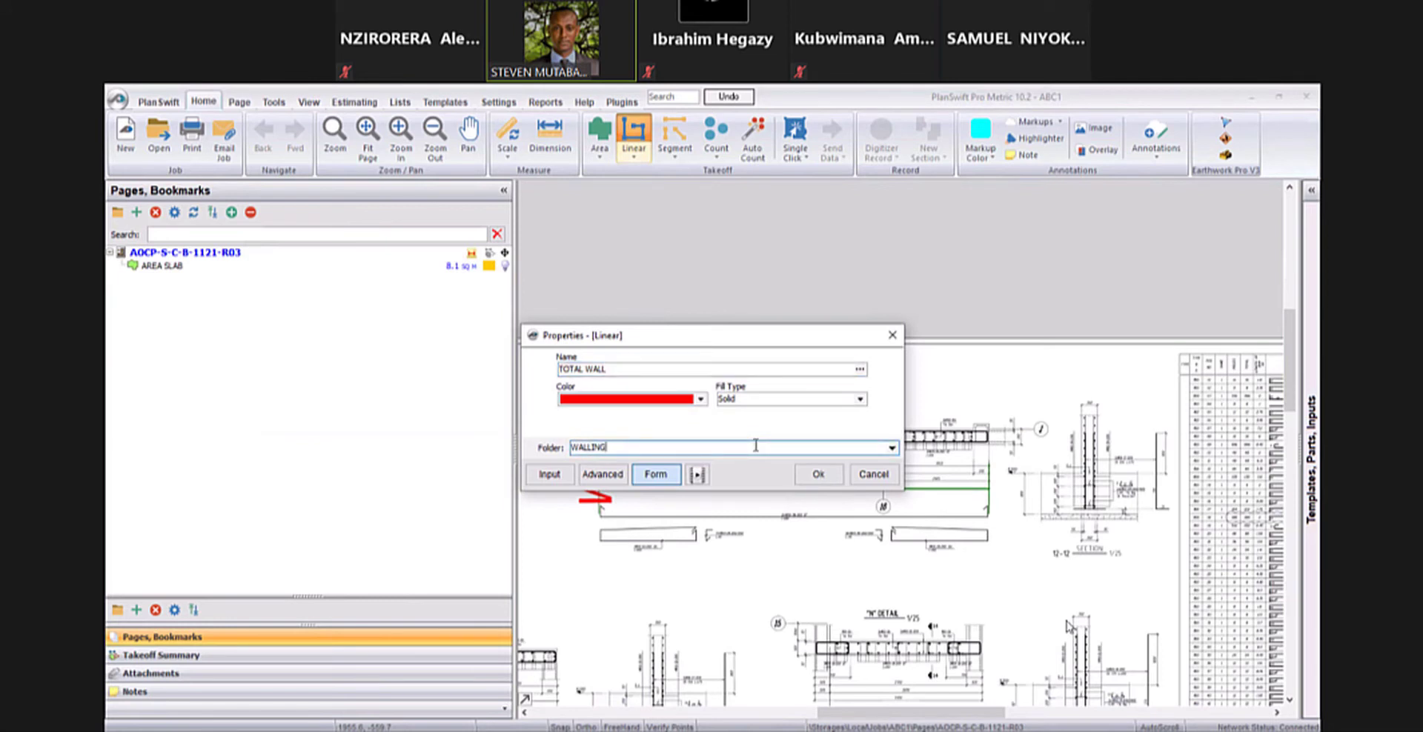
left_click(823, 477)
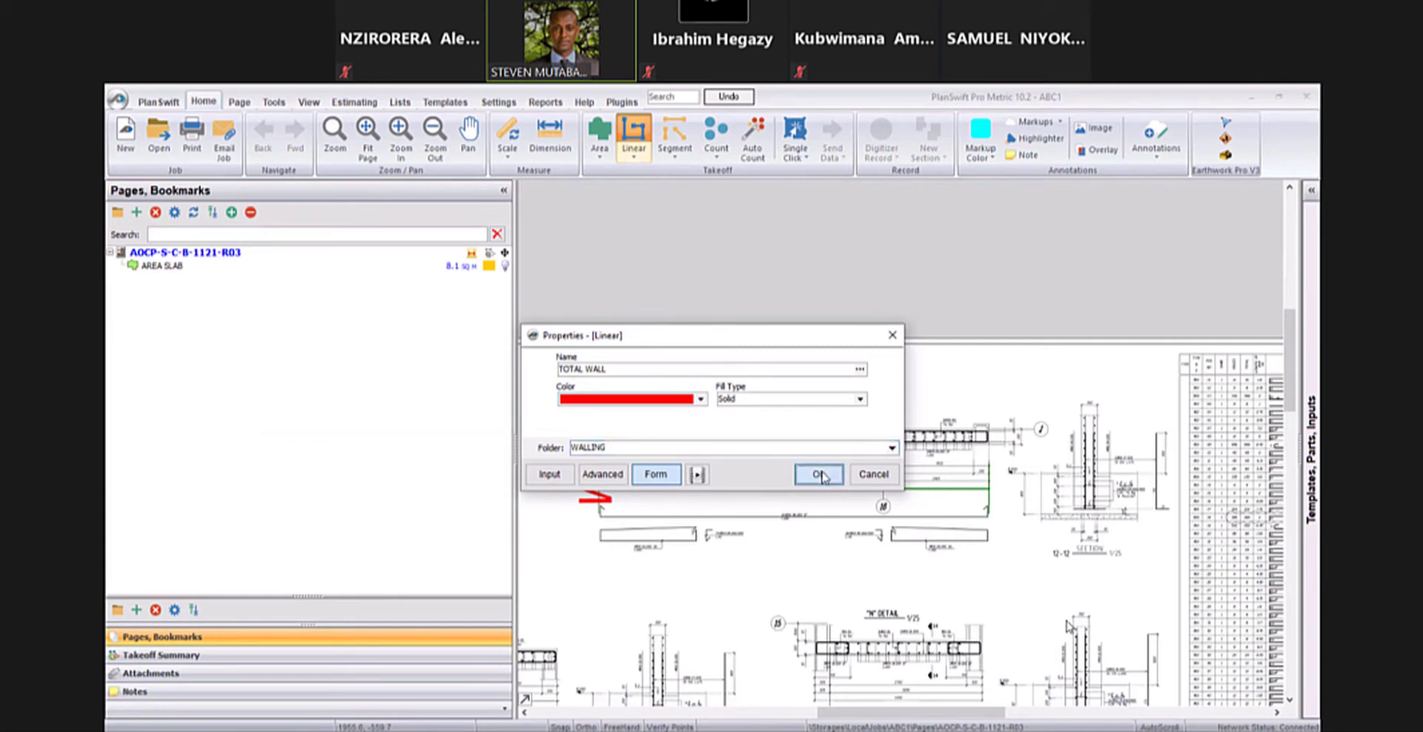
- Draw a TOTAL WALL linear section about 6.7 m long along the upper edge of the "L" detail and stop digitizer recording
scroll(778, 571, "up", 5)
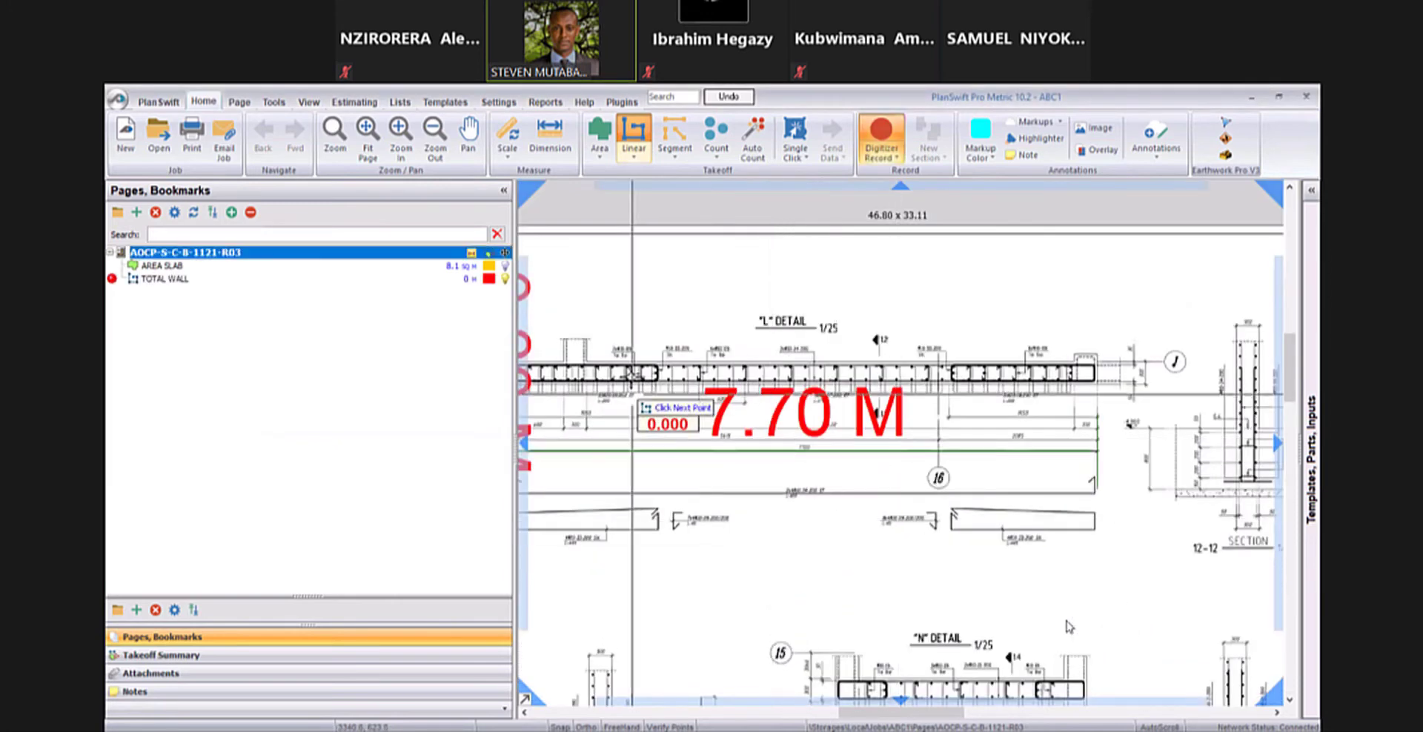
scroll(1068, 627, "up", 3)
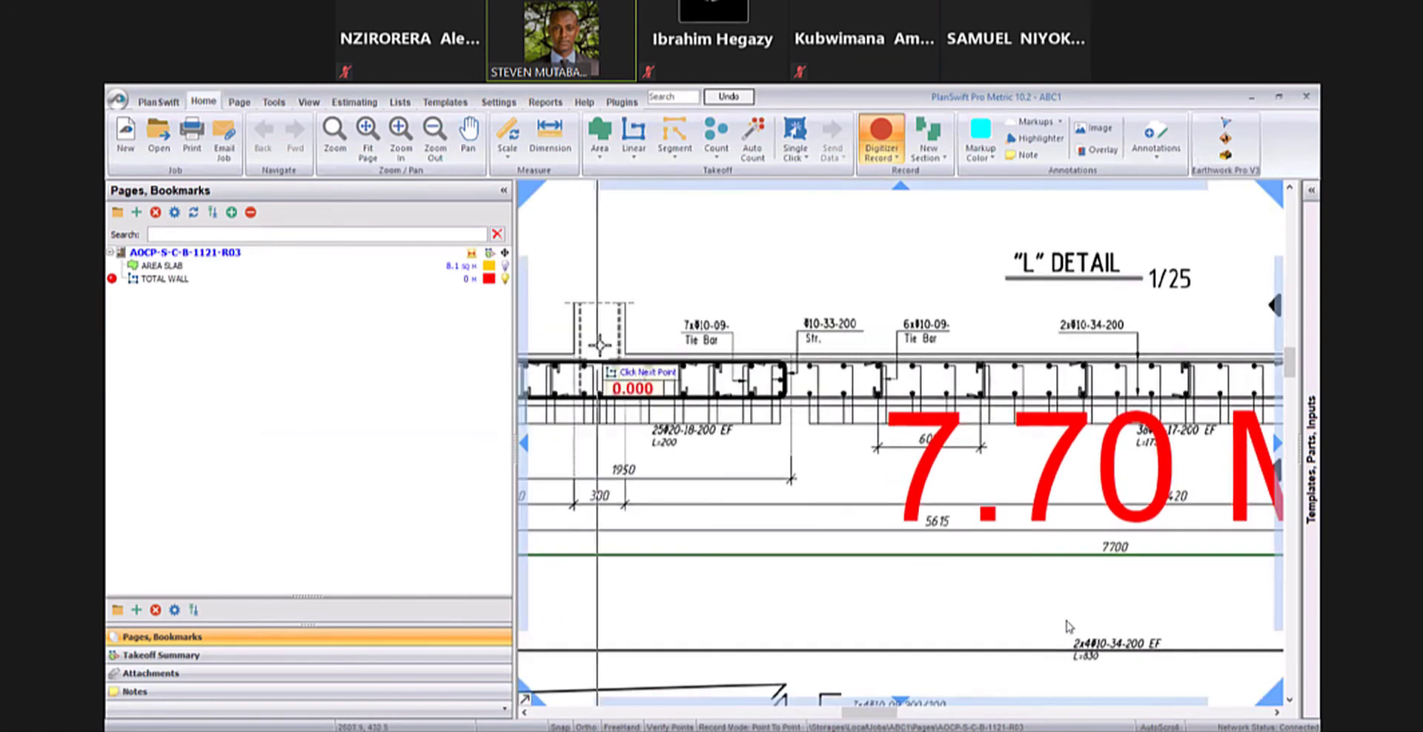
scroll(635, 364, "up", 2)
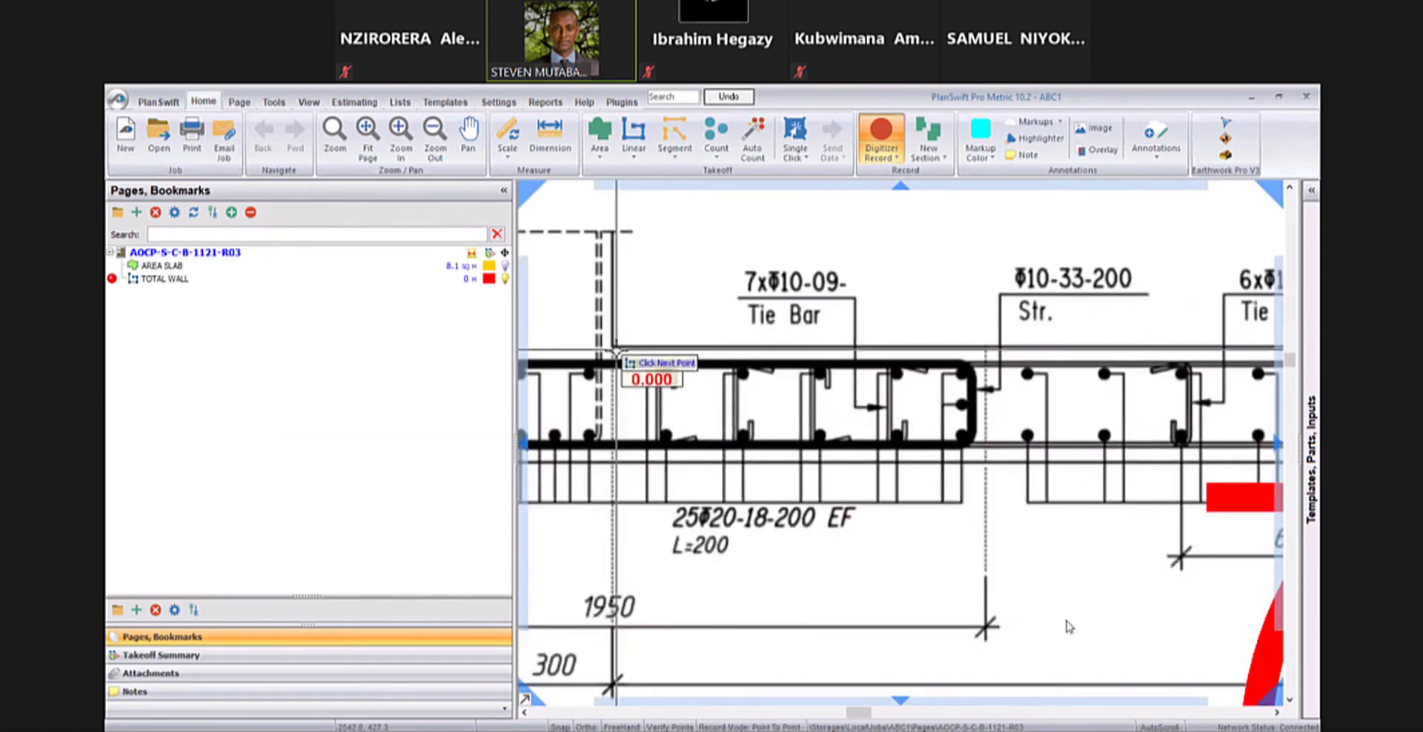
scroll(943, 342, "down", 5)
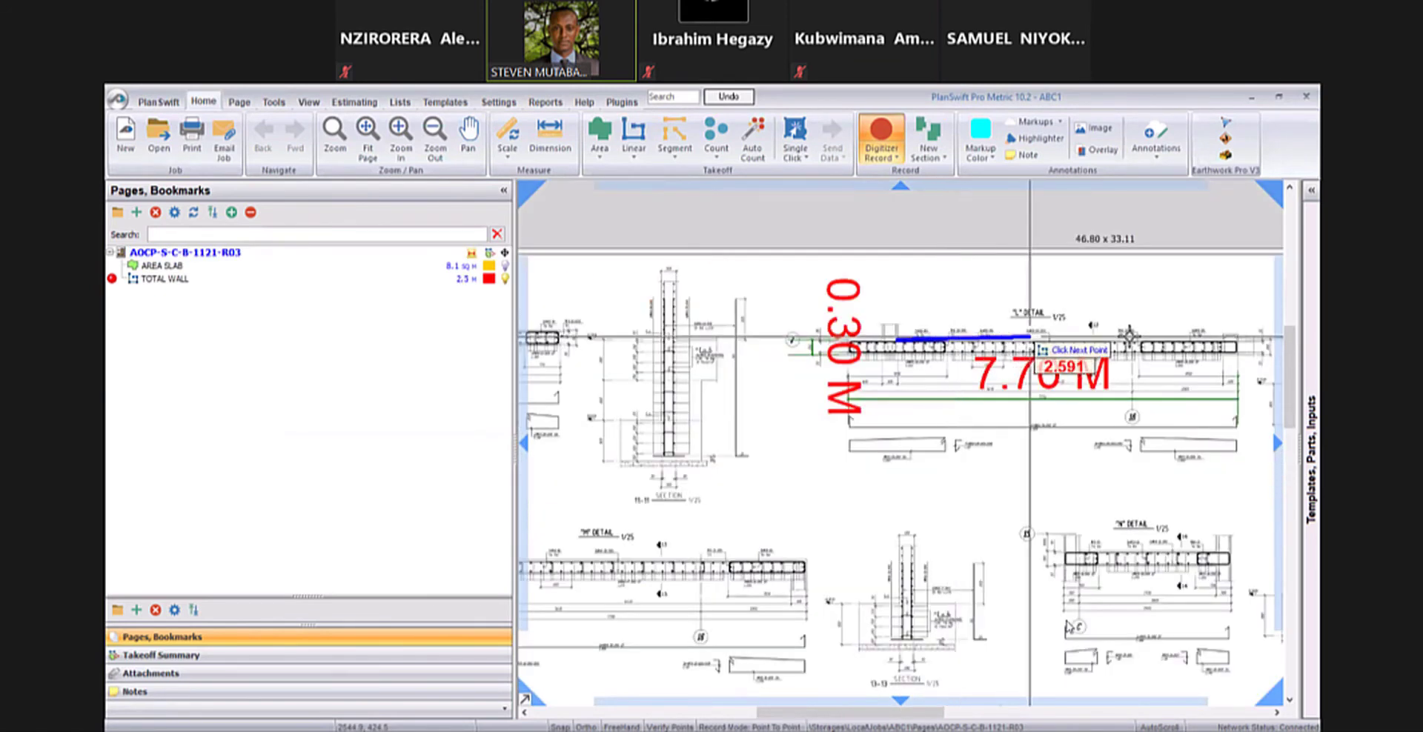
left_click_drag(1133, 337, 1058, 336)
scroll(1168, 344, "up", 2)
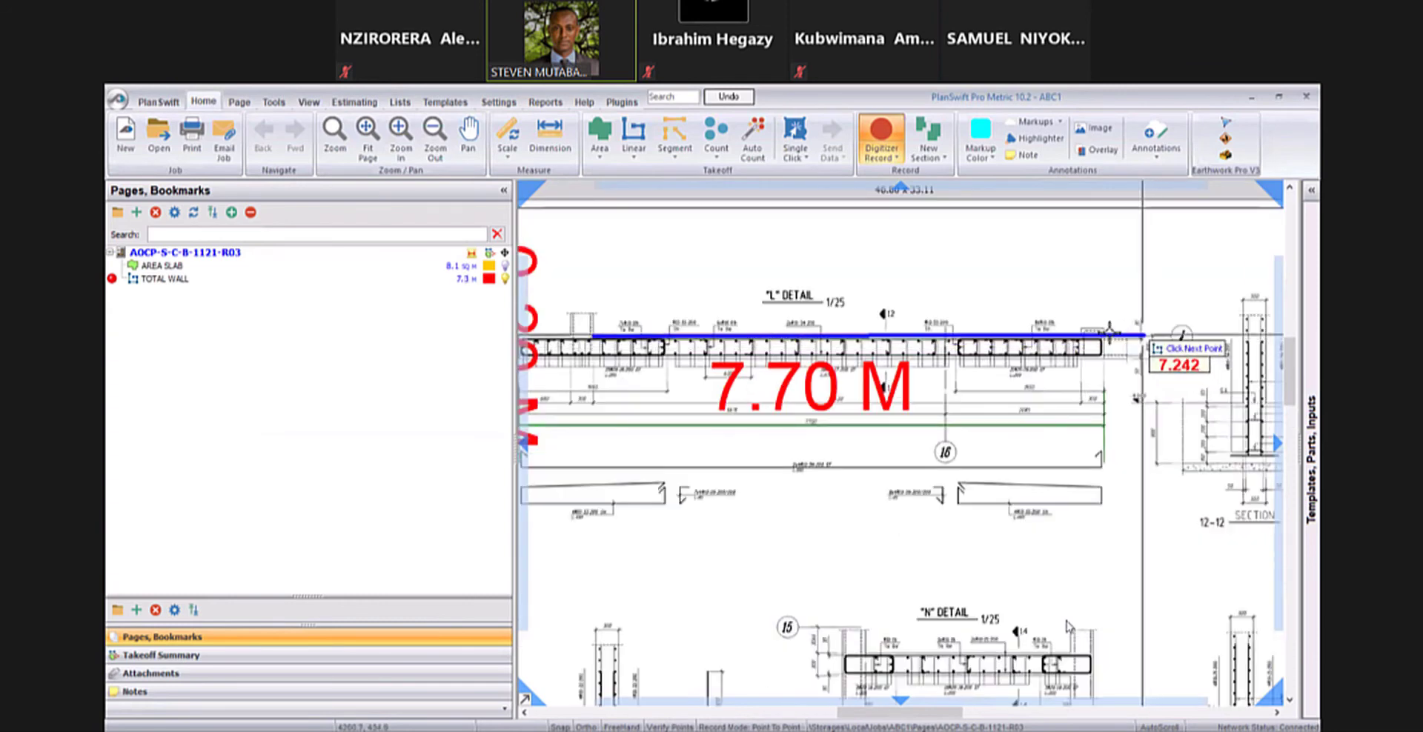
left_click(1101, 341)
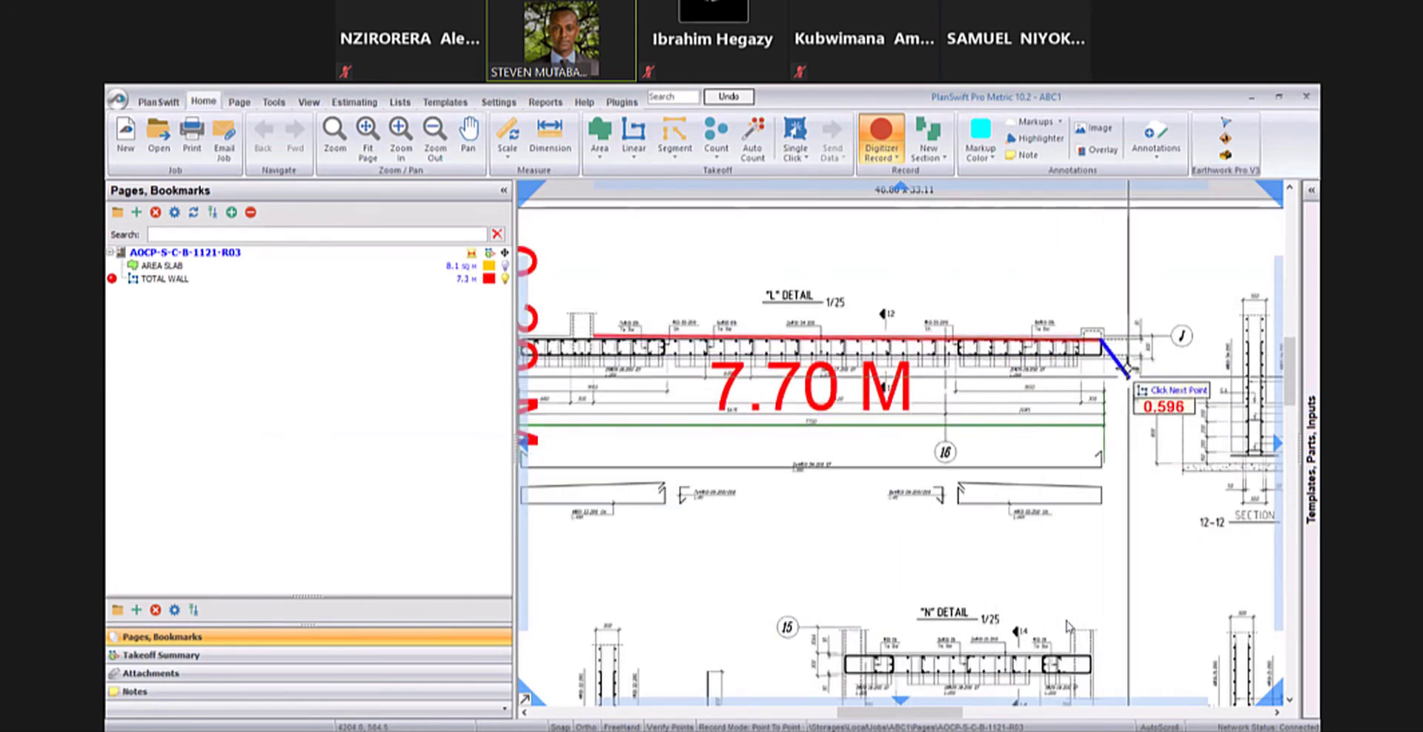
right_click(1127, 361)
left_click(1145, 388)
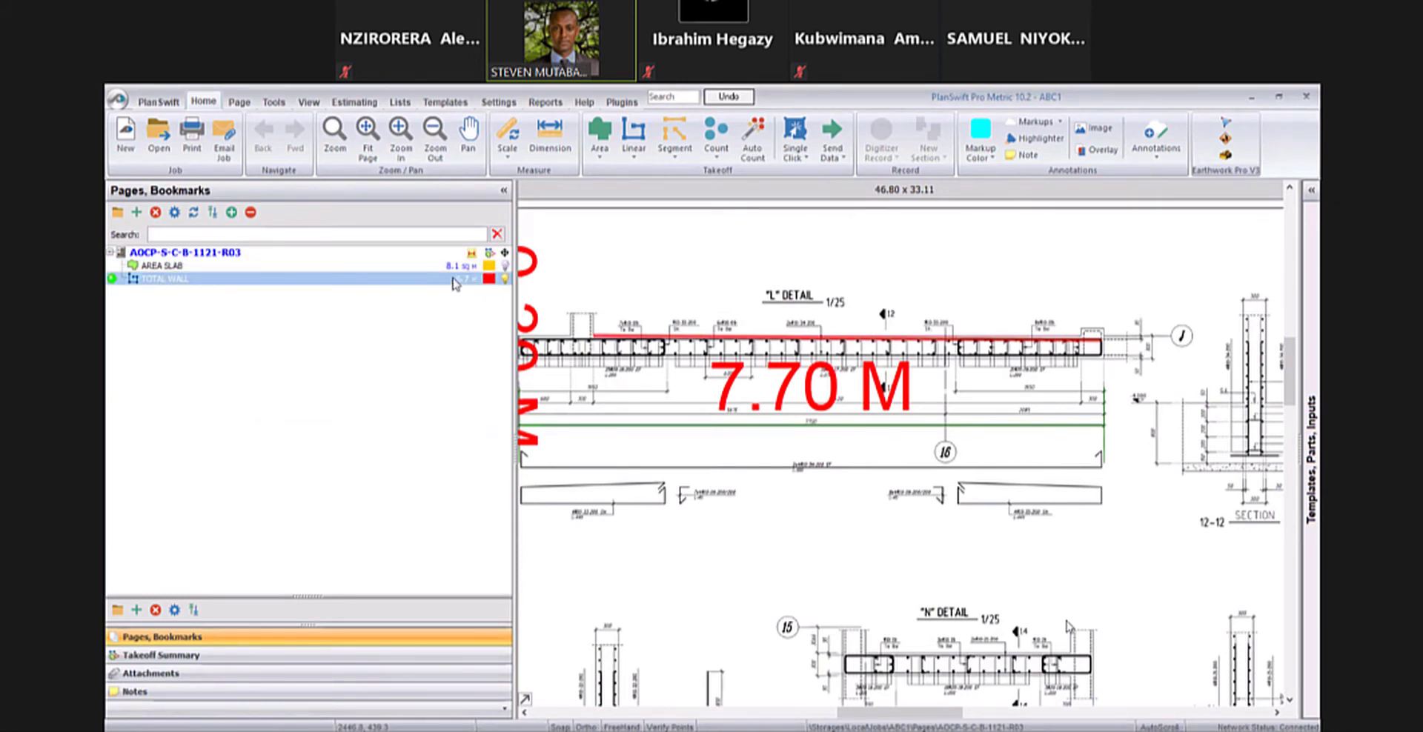
- Examine the properties of the TOTAL WALL takeoff and close them without making changes
double_click(454, 281)
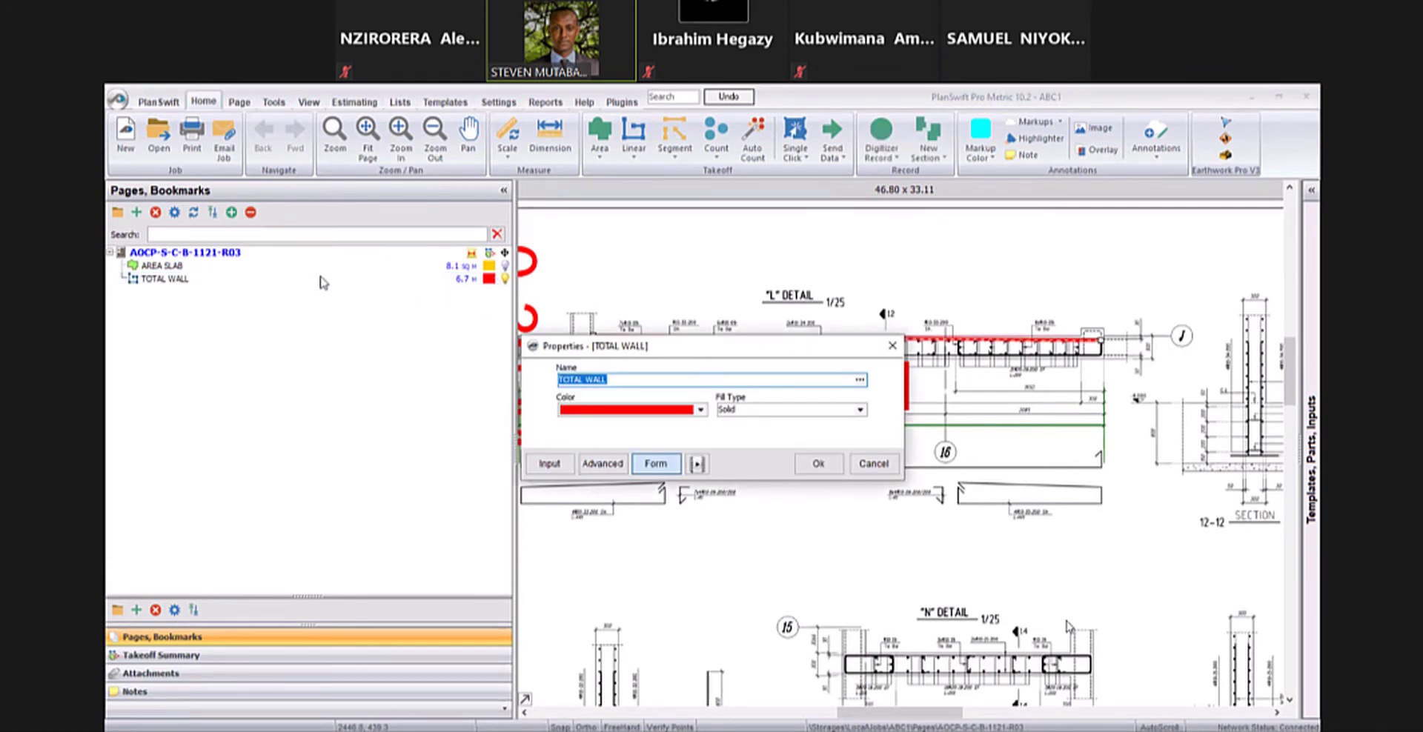
left_click(893, 346)
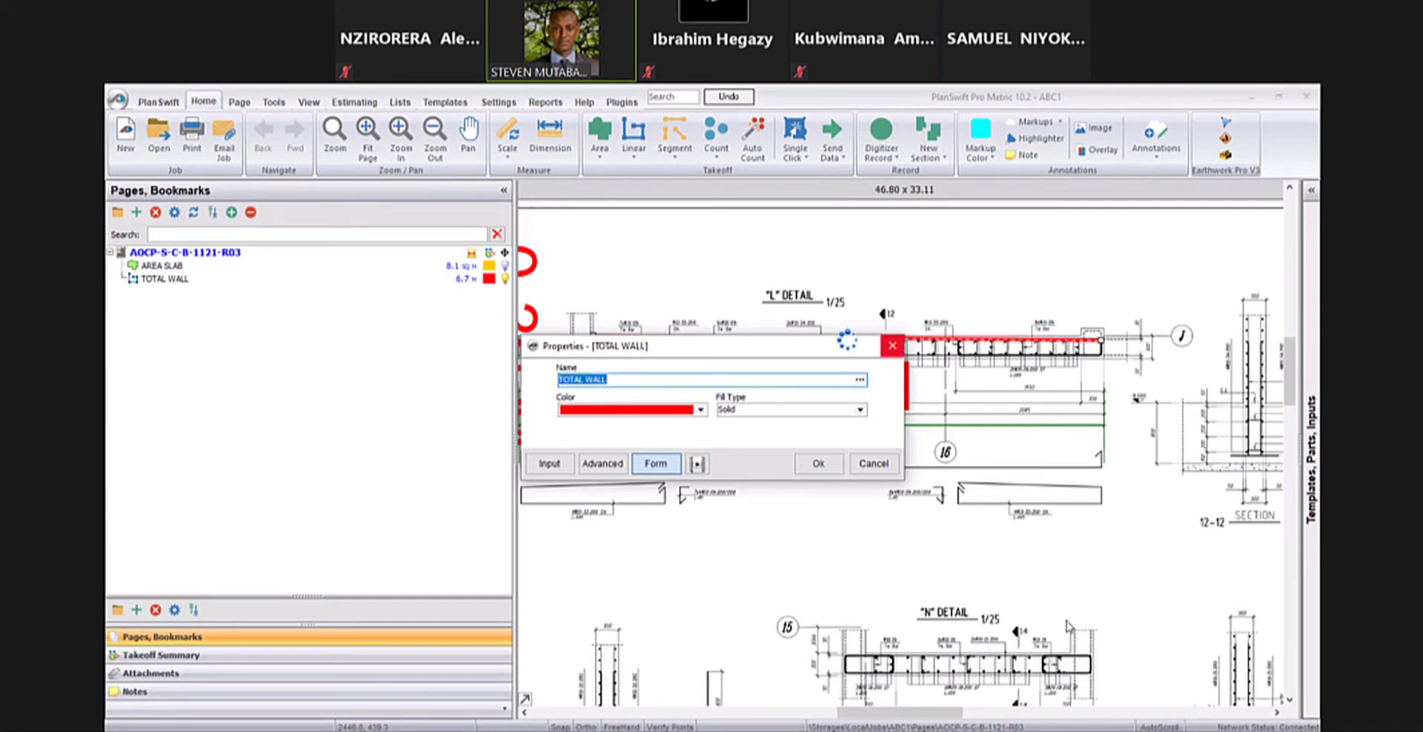
- Batch rename the drawing page AOCP-S-C-B-1121-R03 as TTT, save the name and close the rename tool
left_click(240, 104)
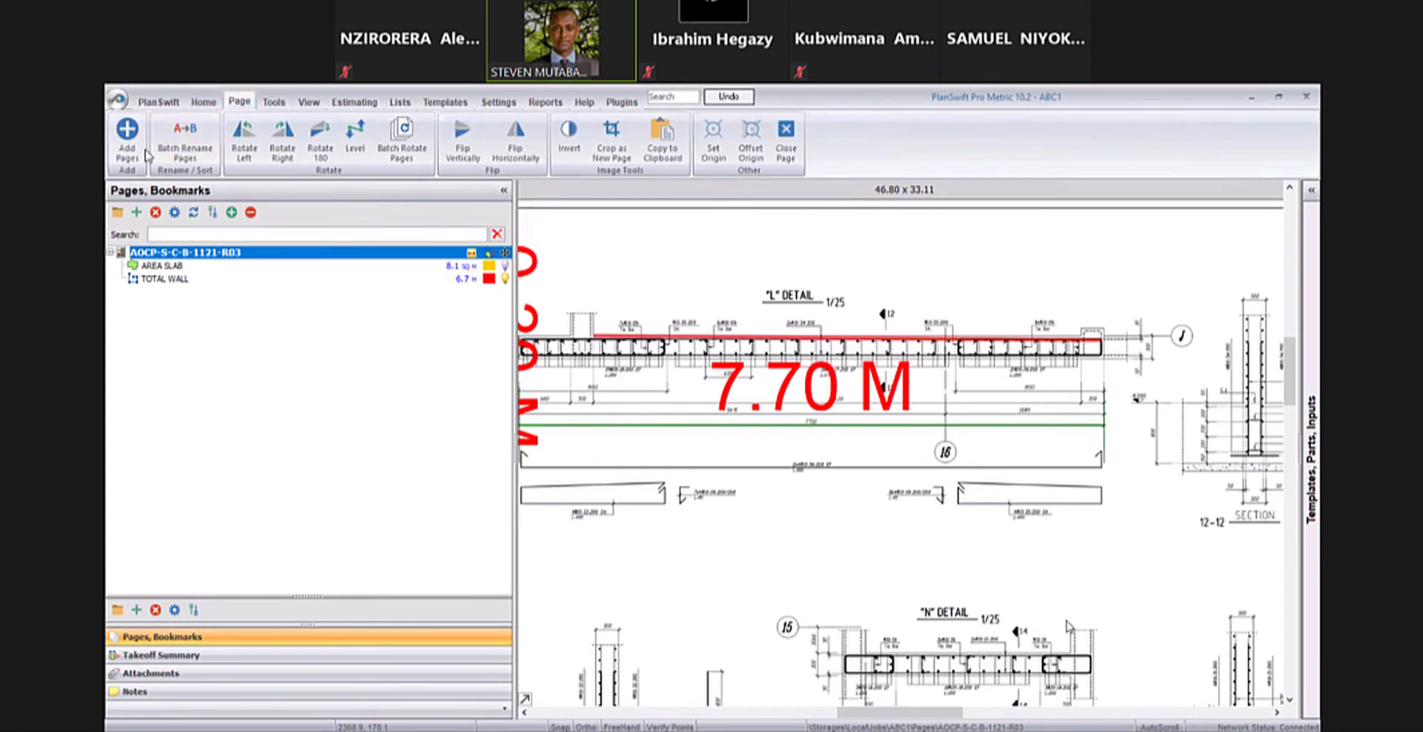
left_click(187, 141)
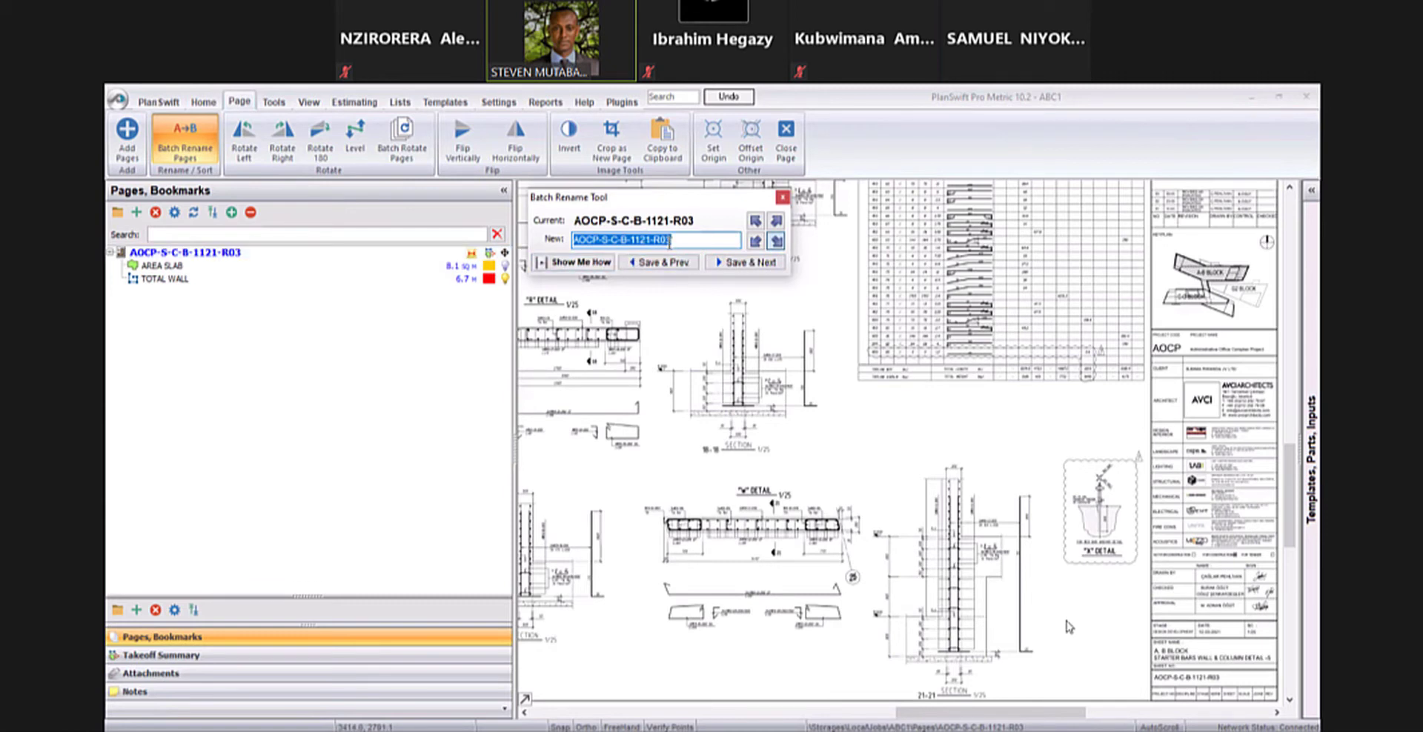
type("TTT")
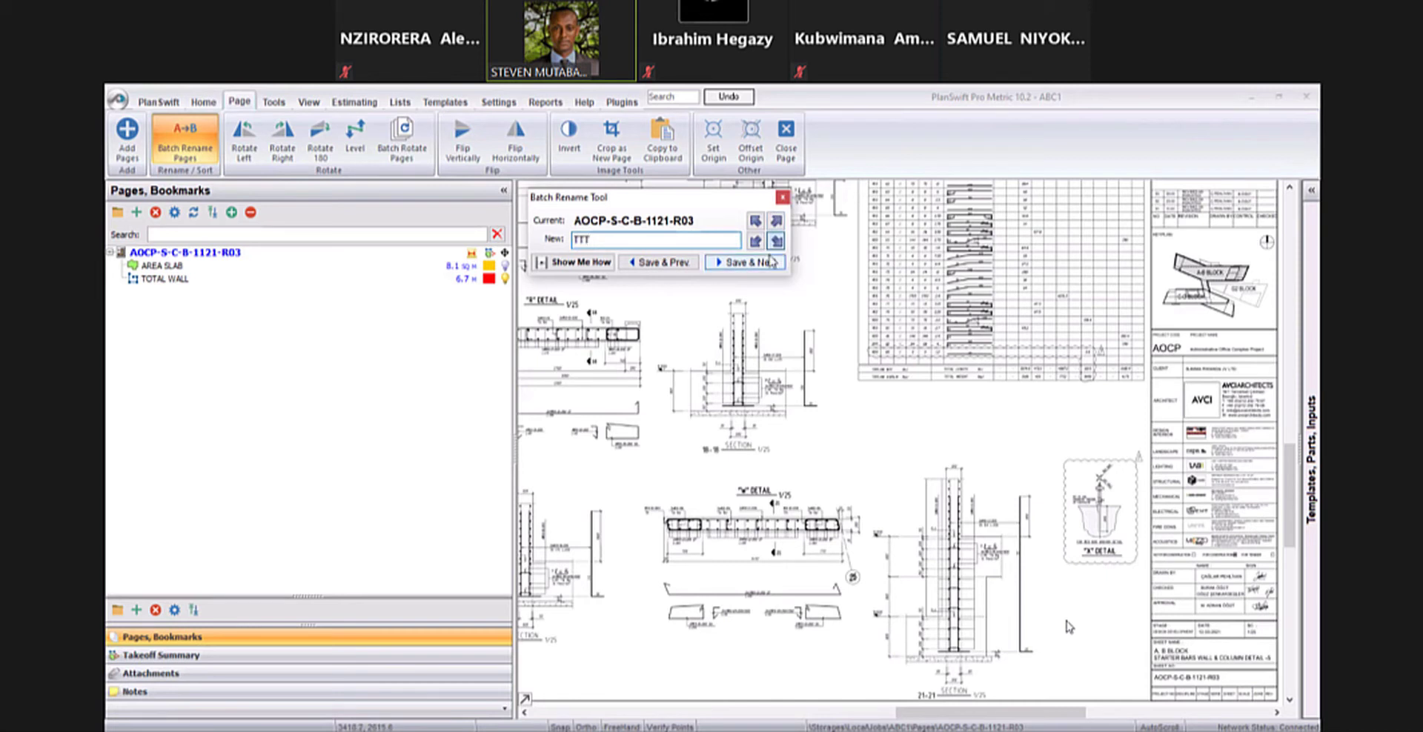
left_click(737, 264)
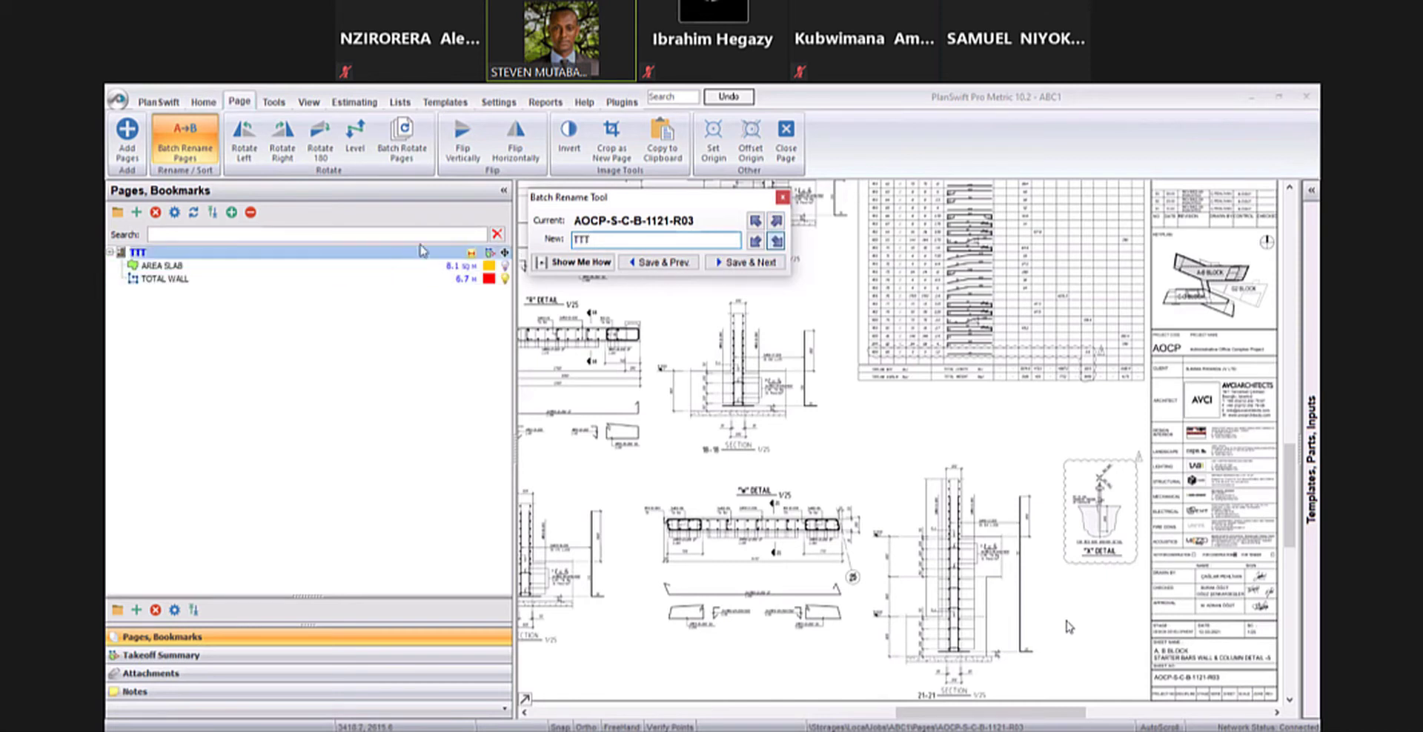
left_click(783, 198)
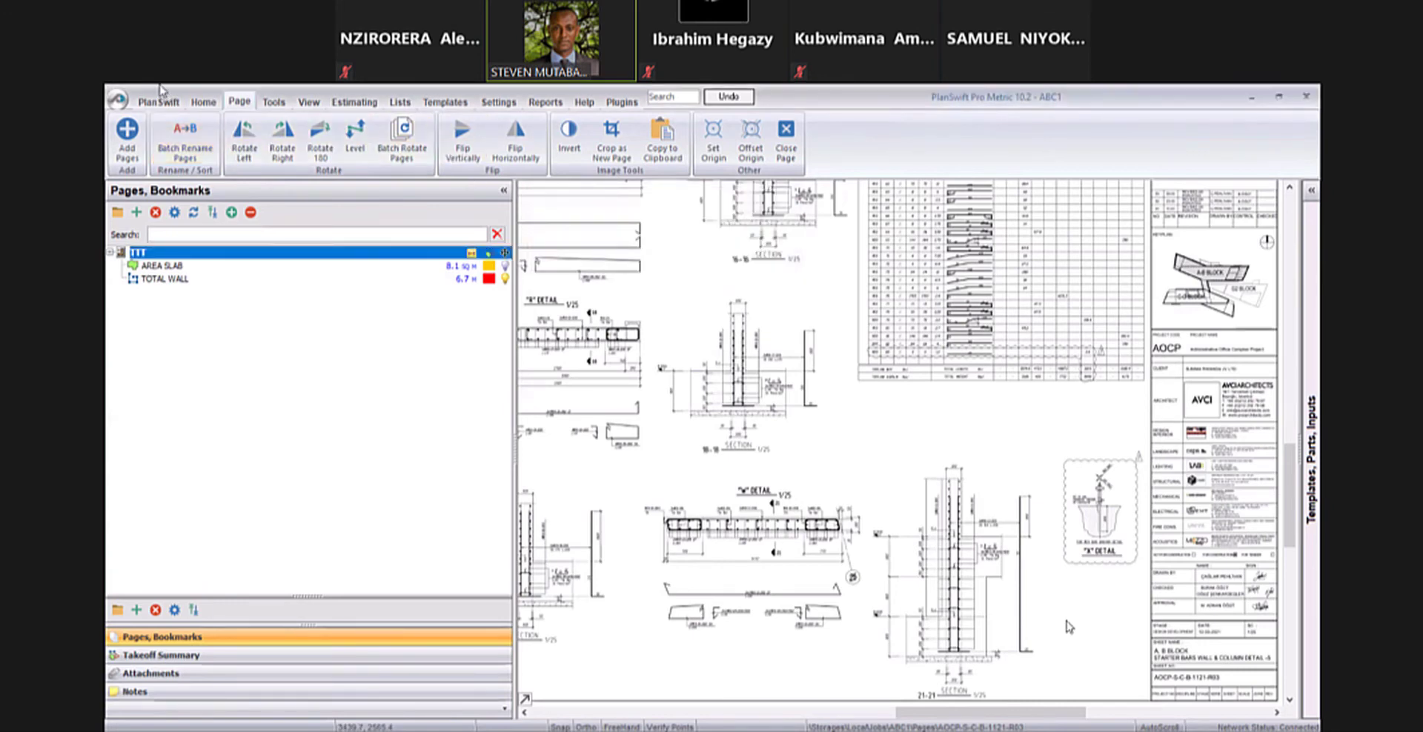
left_click(200, 101)
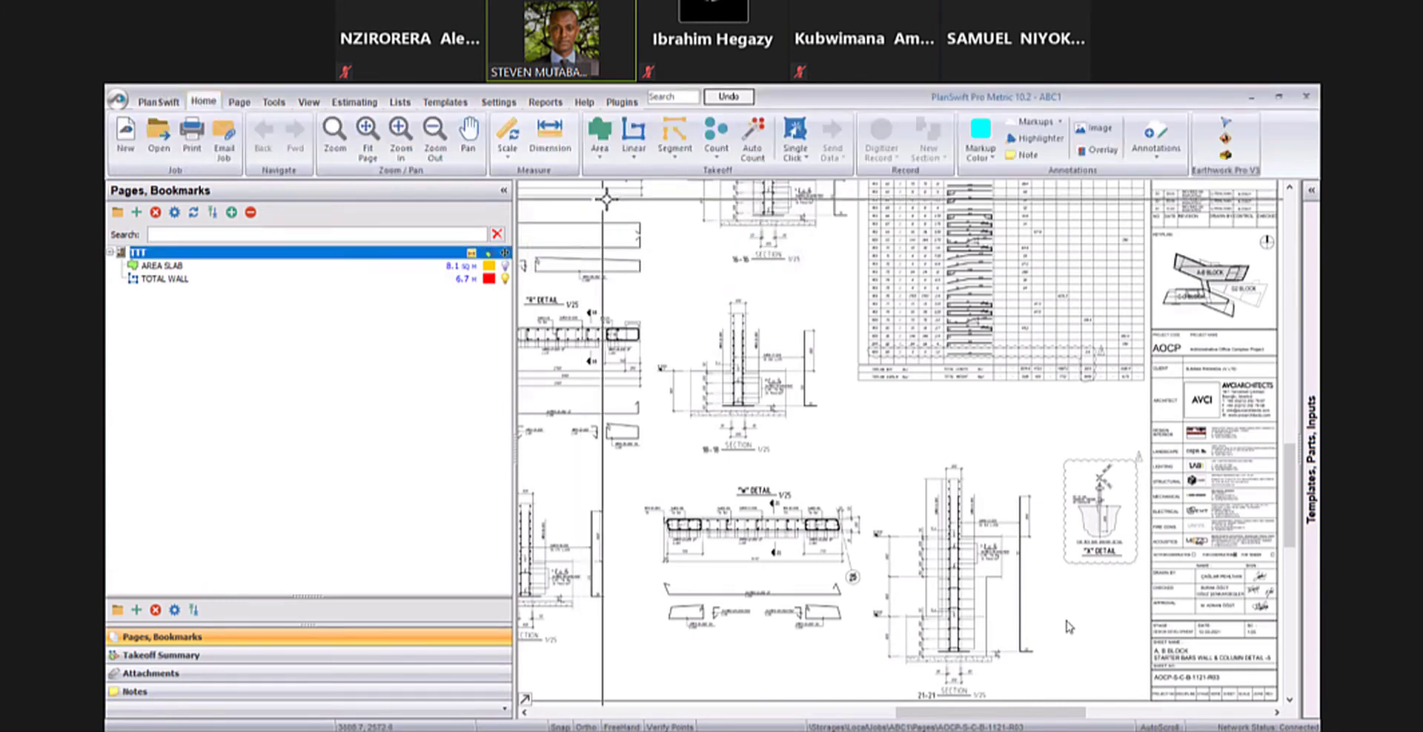
scroll(731, 215, "down", 3)
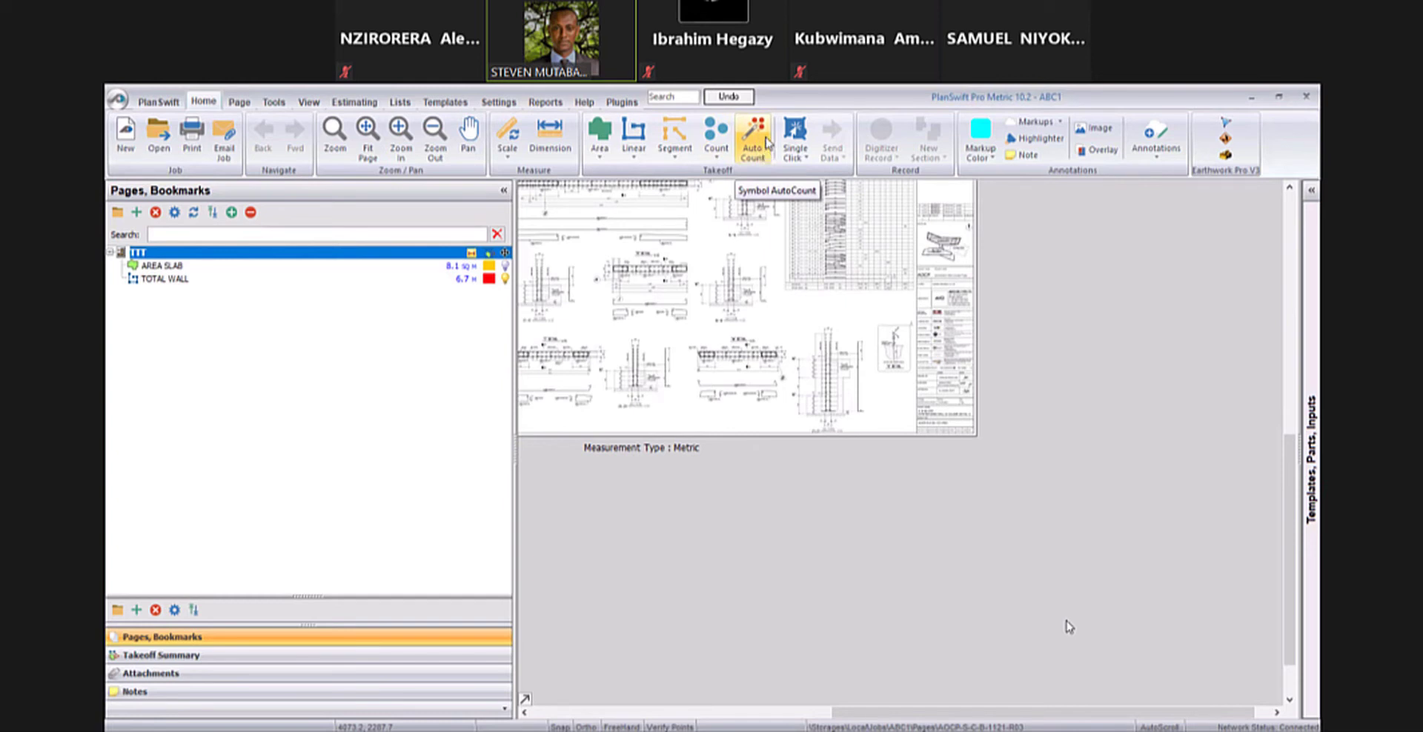
left_click(762, 141)
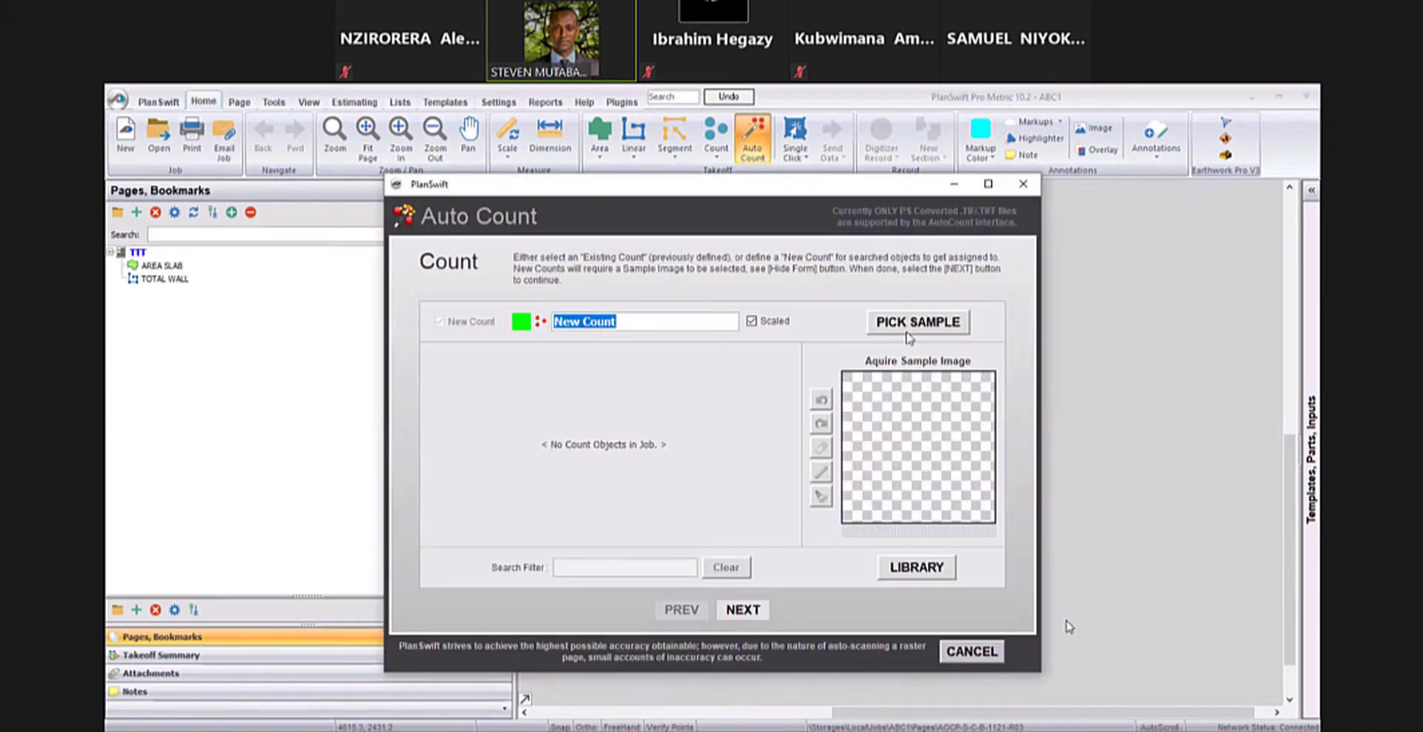
left_click(911, 325)
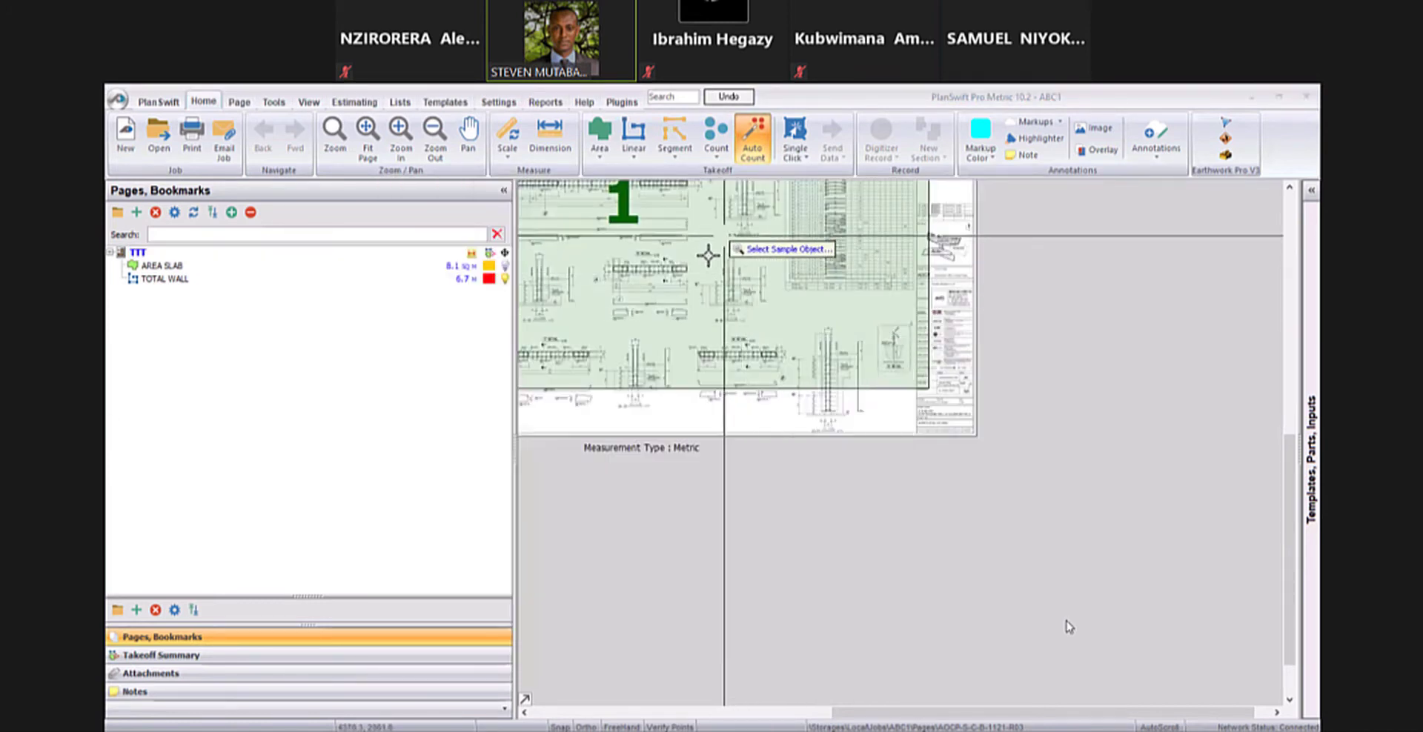
left_click_drag(708, 256, 848, 305)
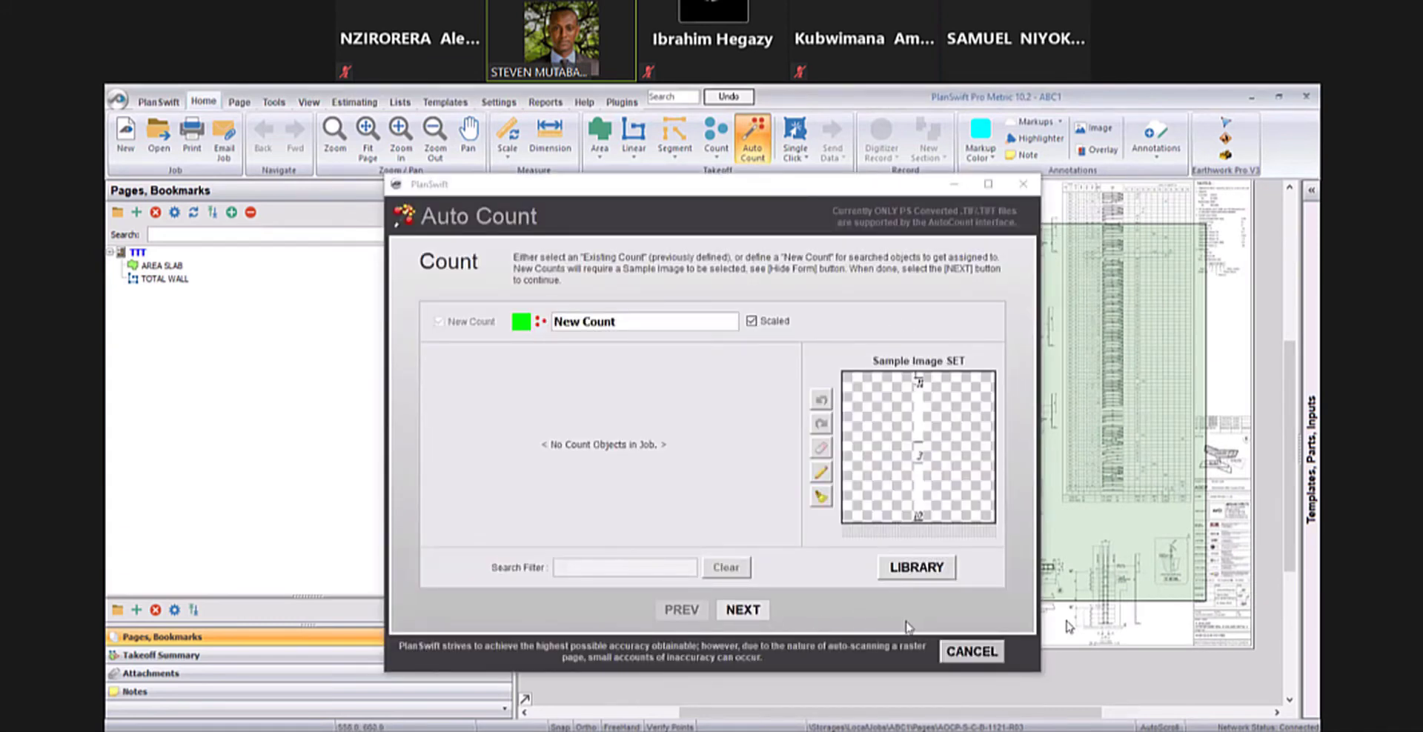
left_click(966, 651)
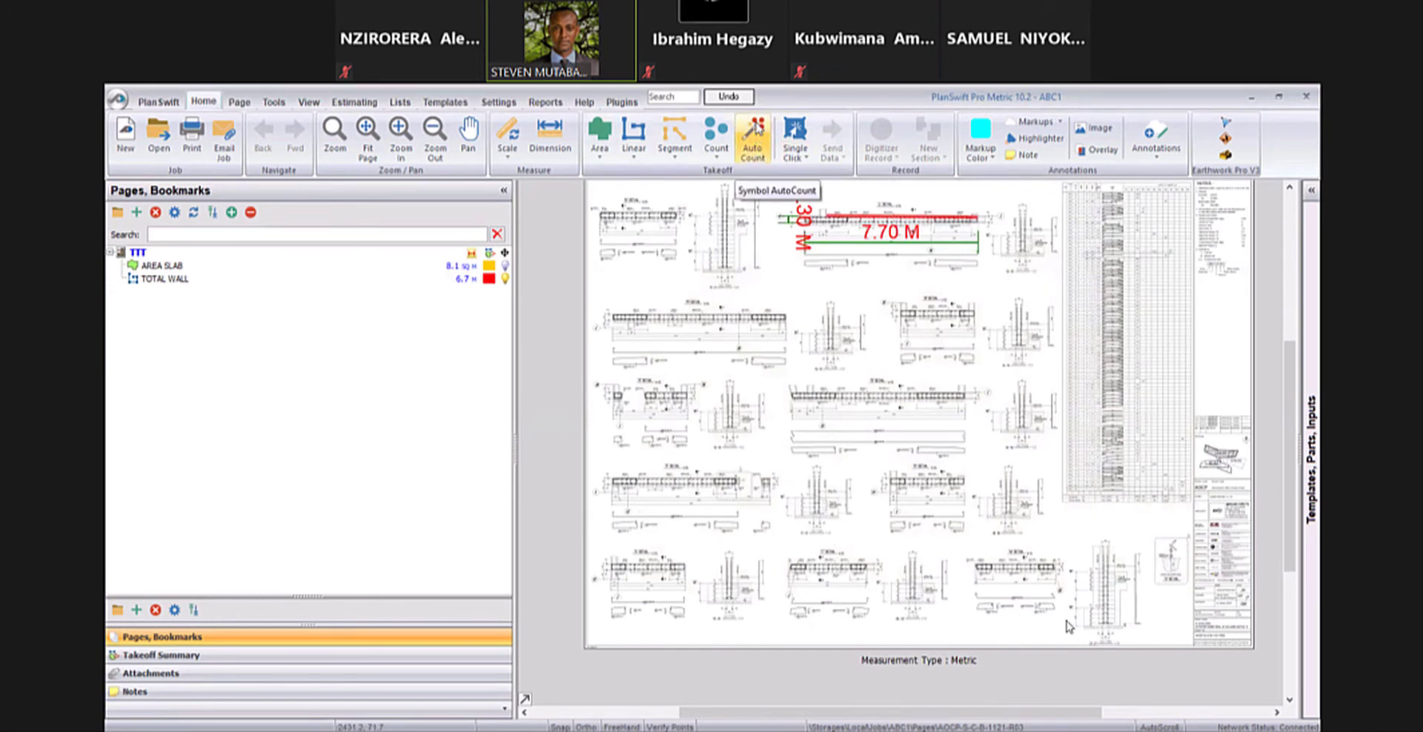
- Start an Auto Count for a new count, using a "SECTION 1/25" caption on the drawing as the sample image
left_click(756, 141)
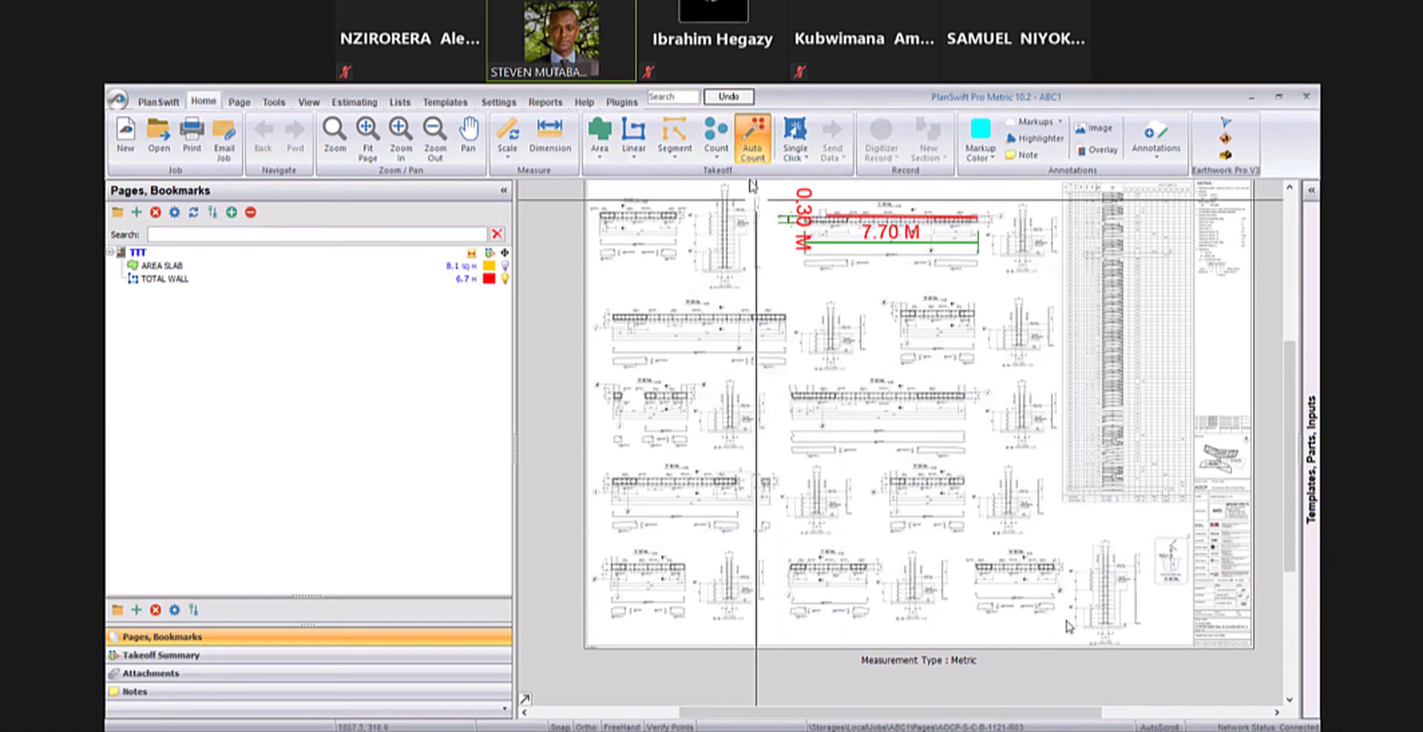
left_click(753, 152)
left_click(906, 323)
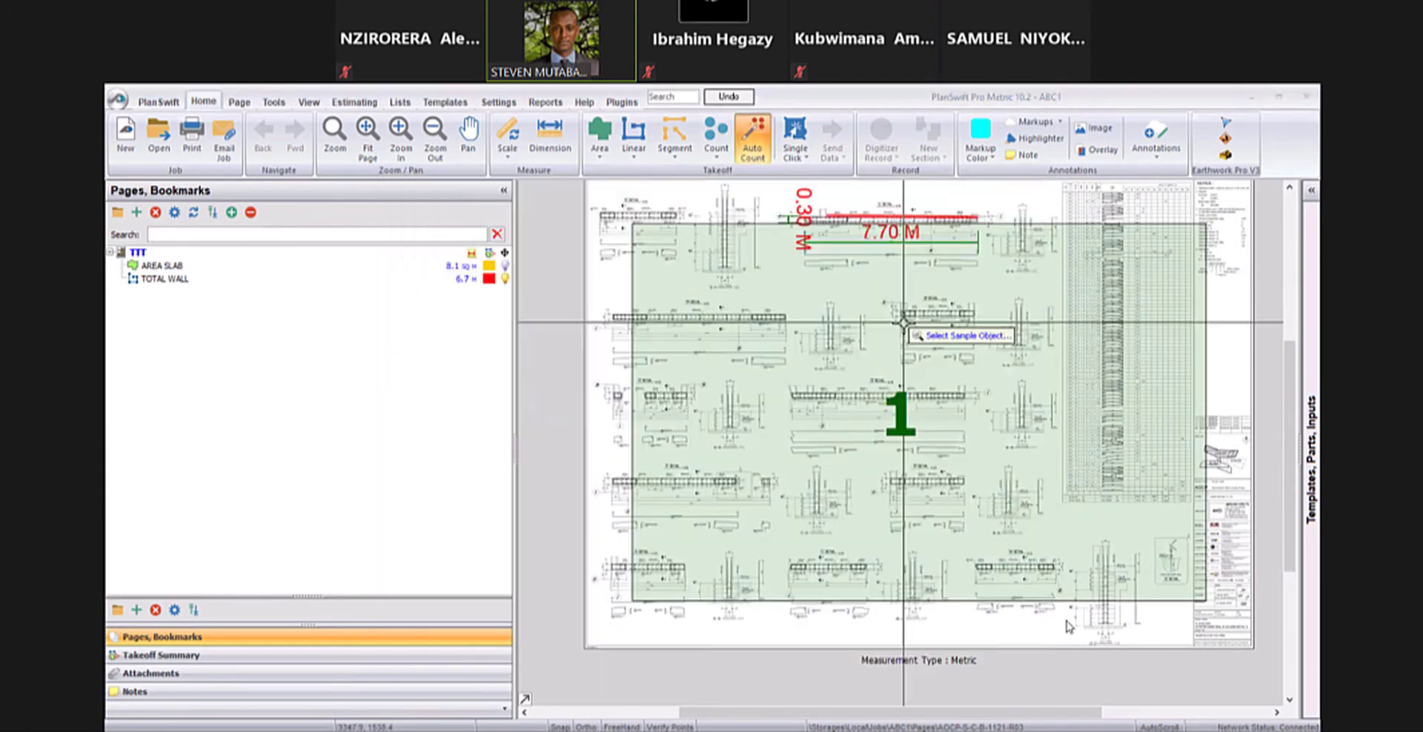
left_click_drag(821, 356, 862, 387)
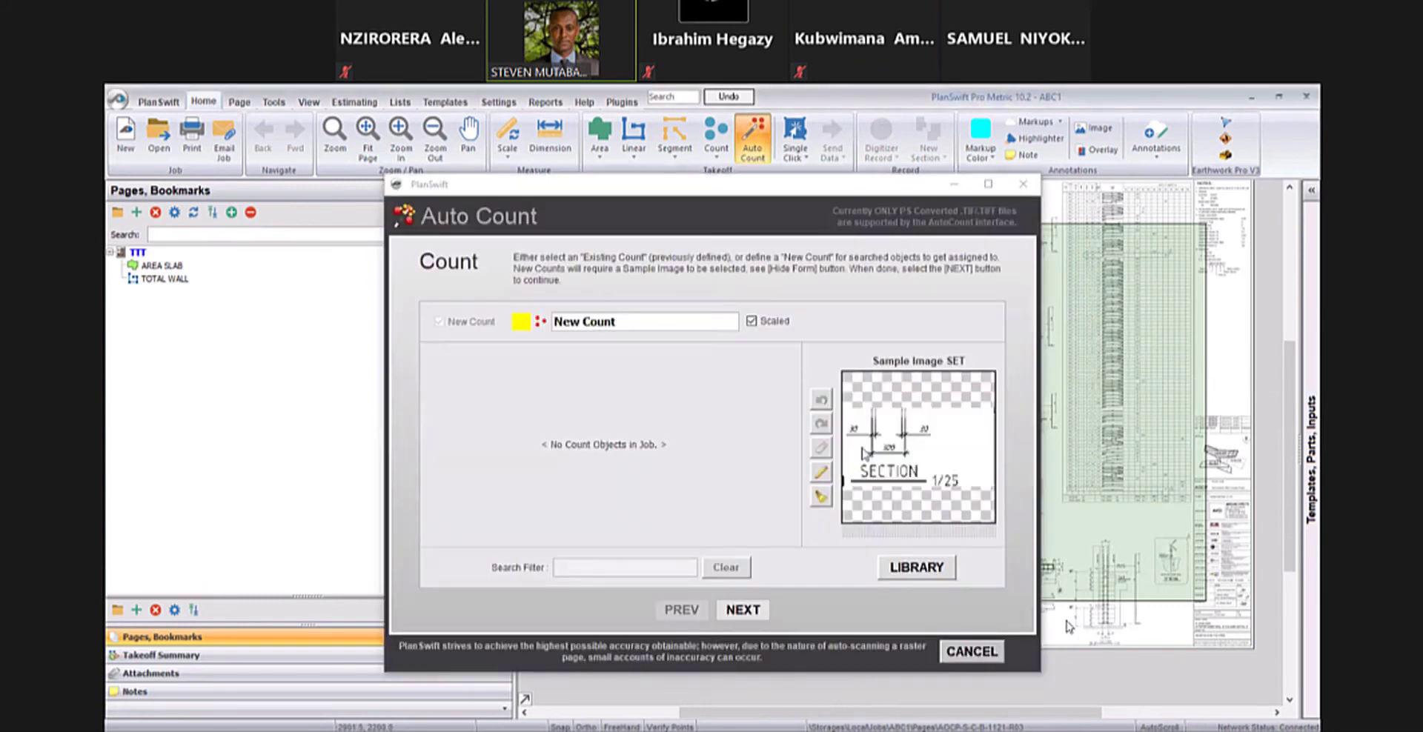
left_click(742, 611)
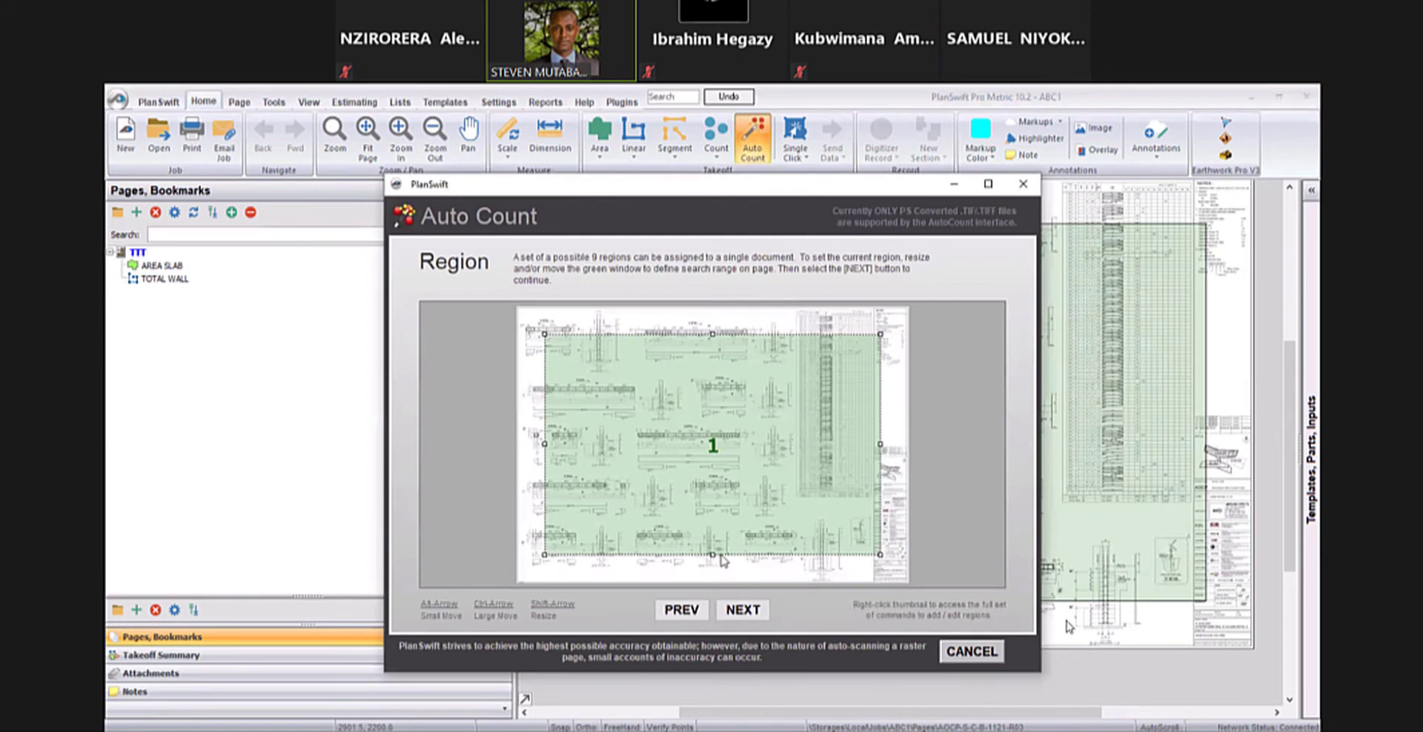
- Try to run the Auto Count search with region 1 reduced to the upper-left details of the drawing
left_click_drag(712, 564, 713, 463)
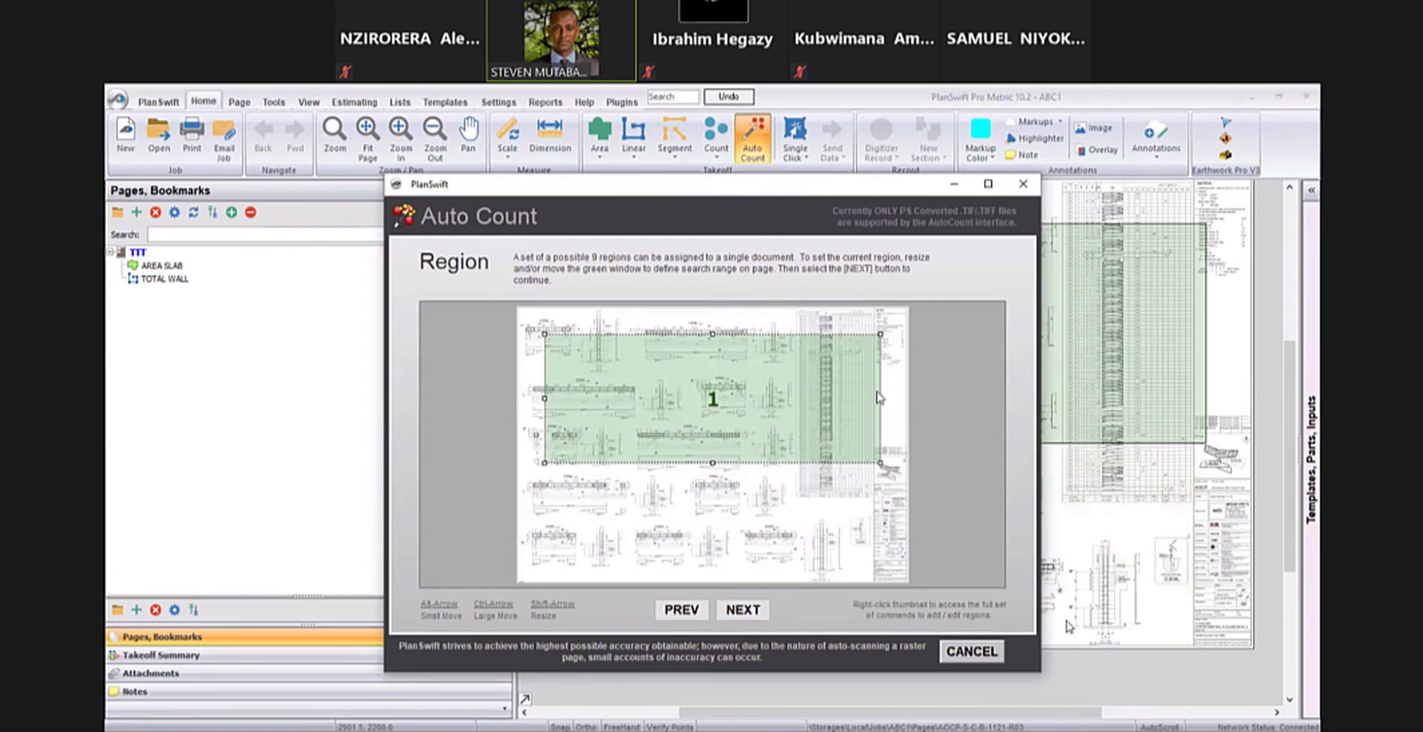
left_click_drag(880, 398, 659, 399)
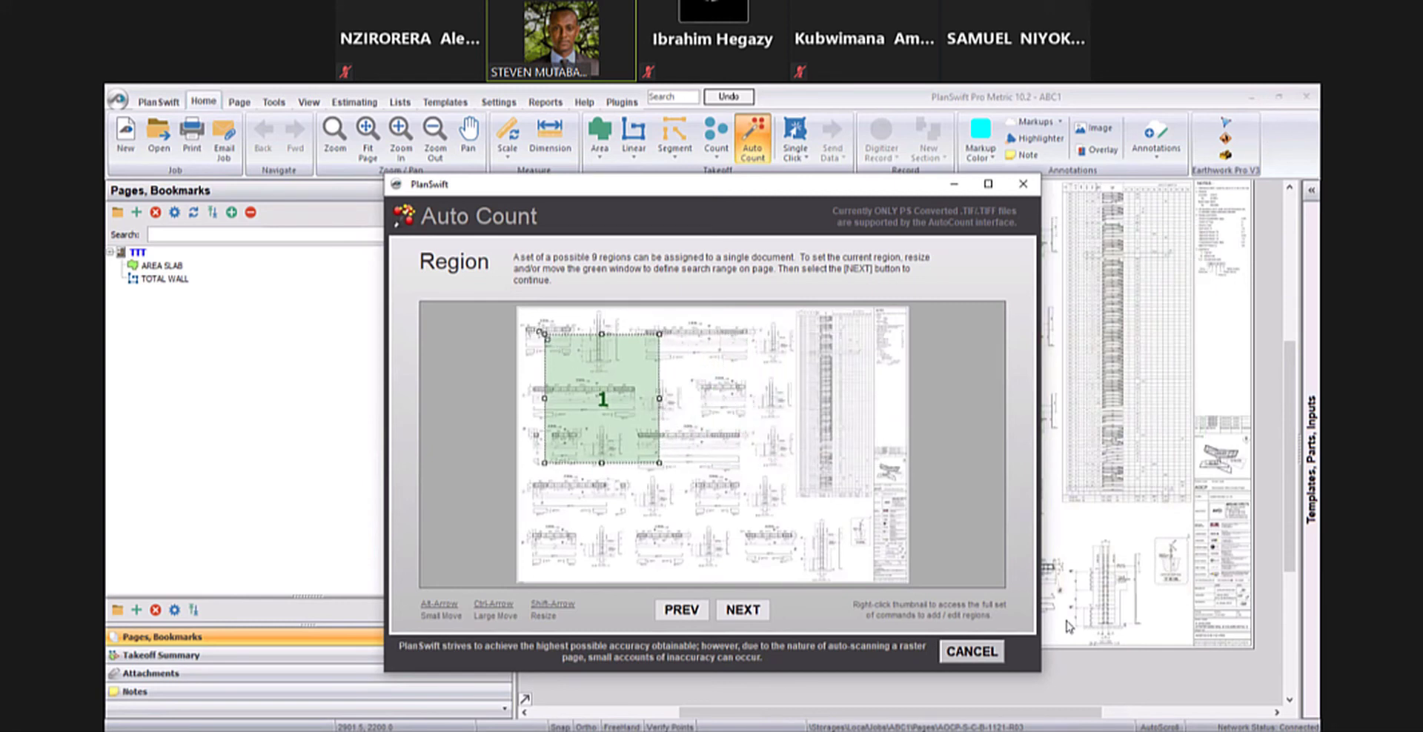
left_click_drag(542, 333, 543, 341)
left_click(745, 609)
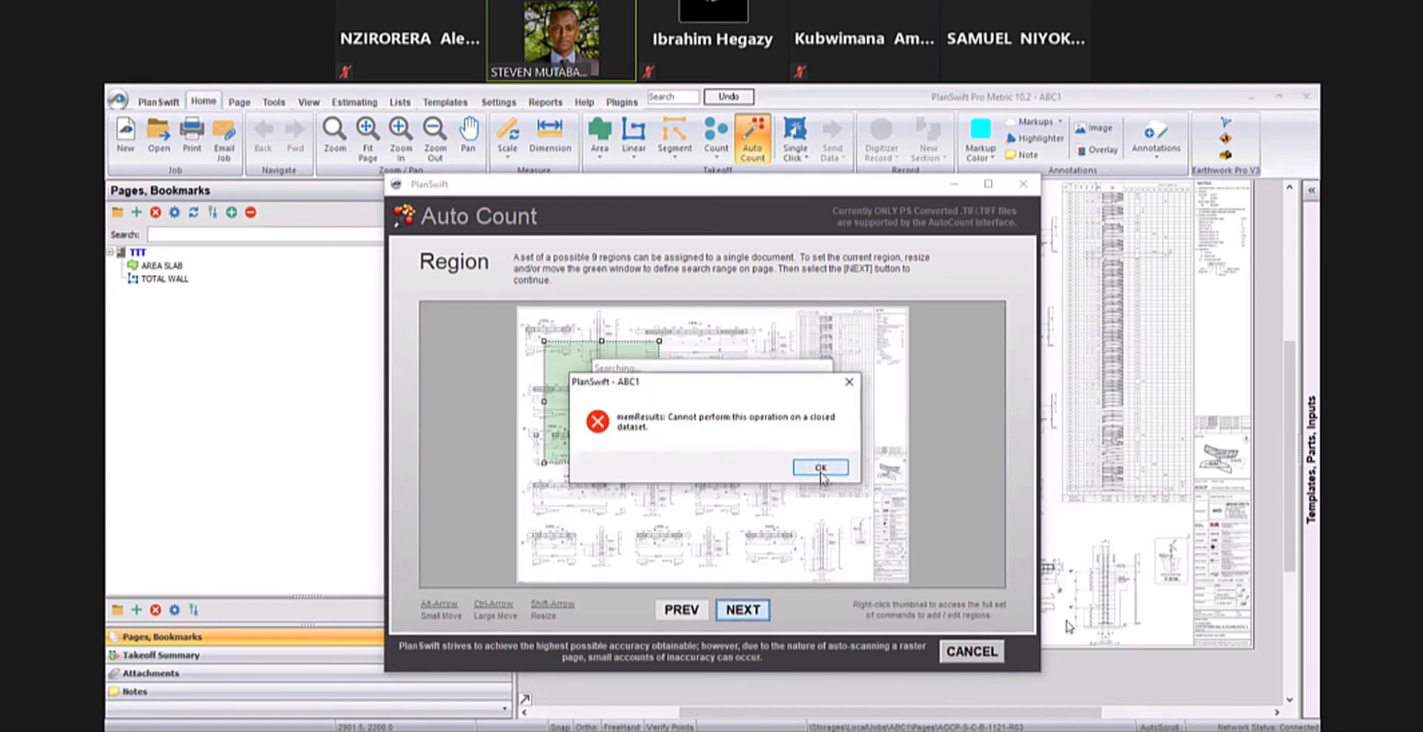
left_click(822, 475)
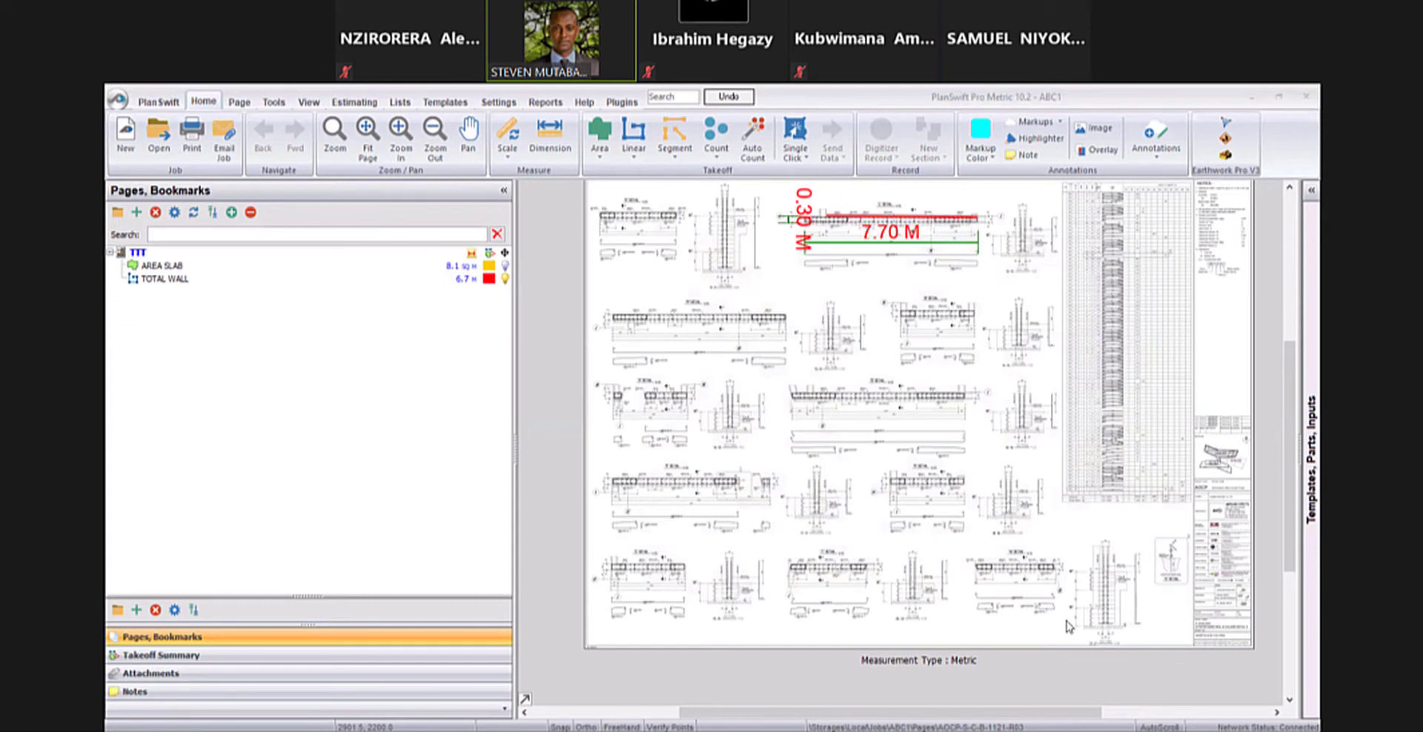
left_click(1202, 105)
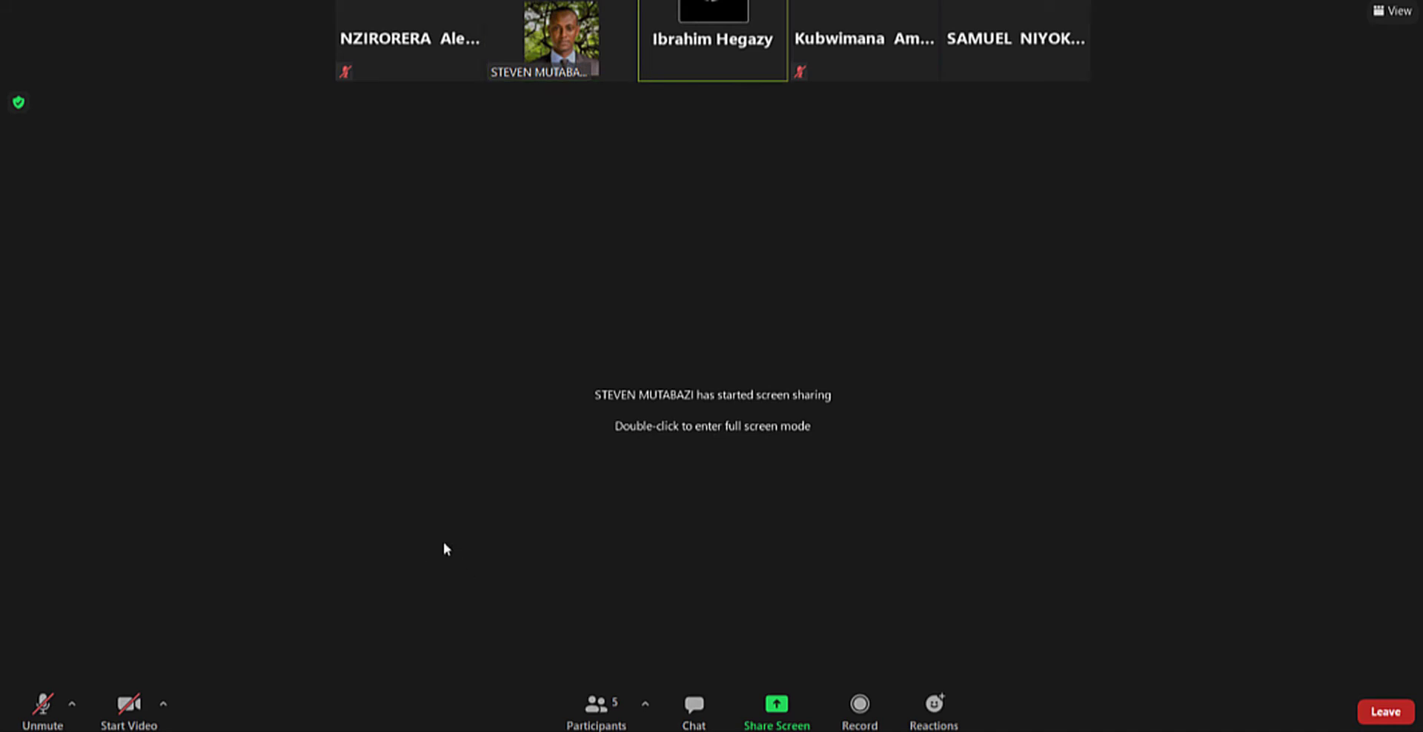
double_click(566, 428)
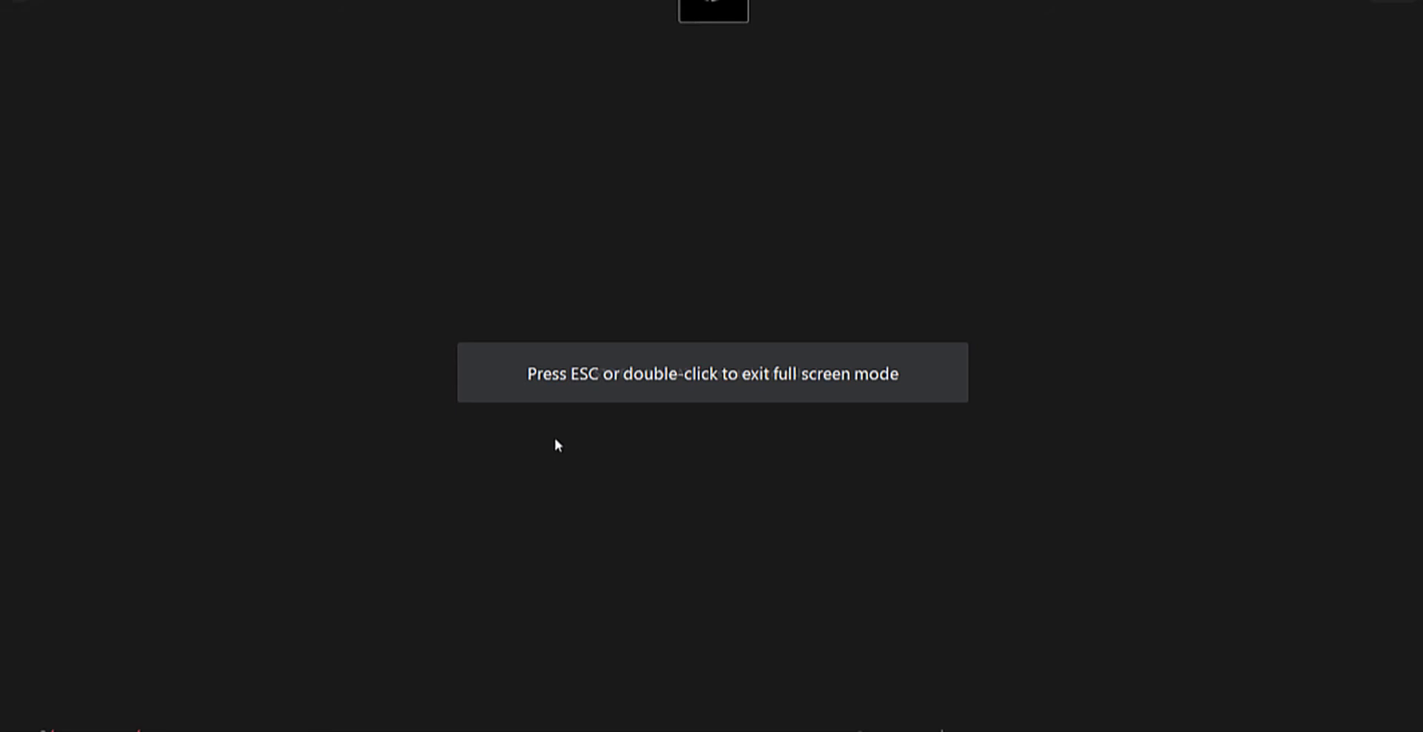
double_click(511, 492)
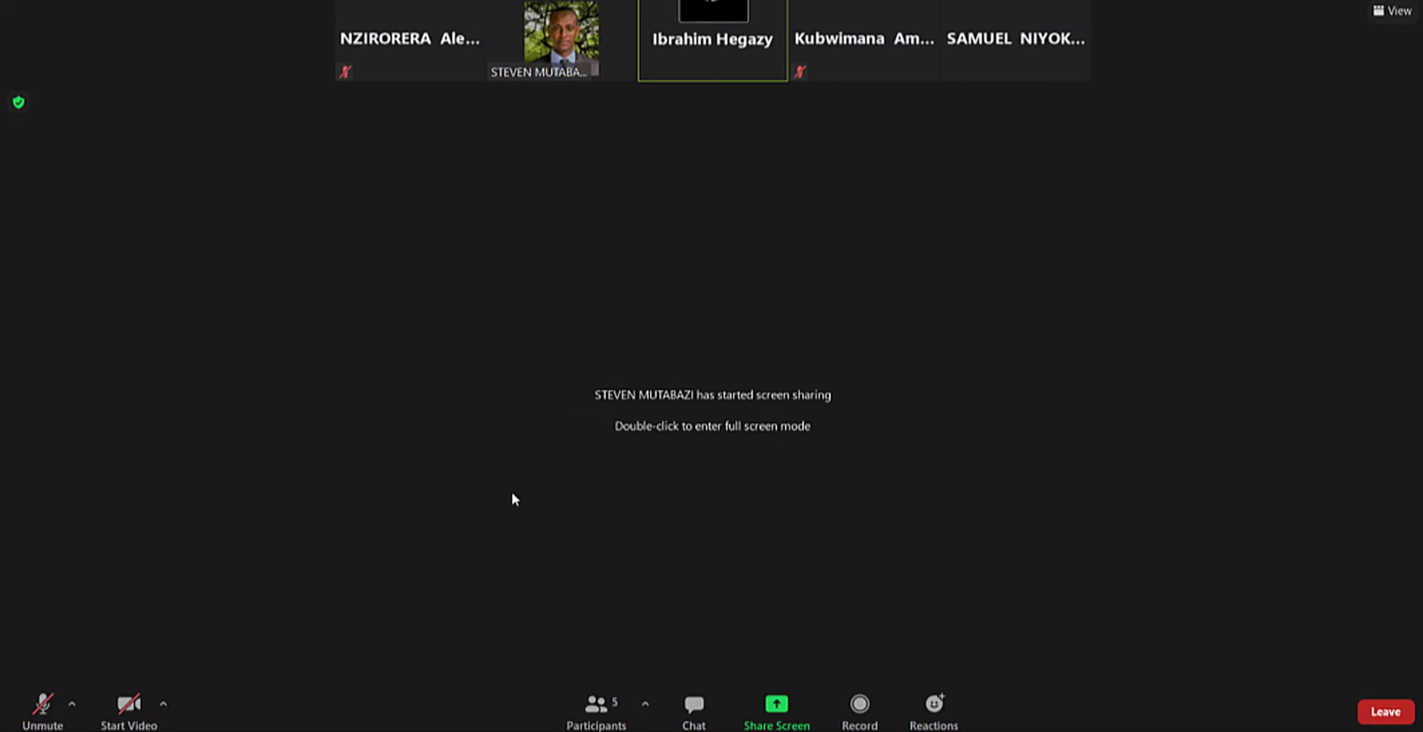
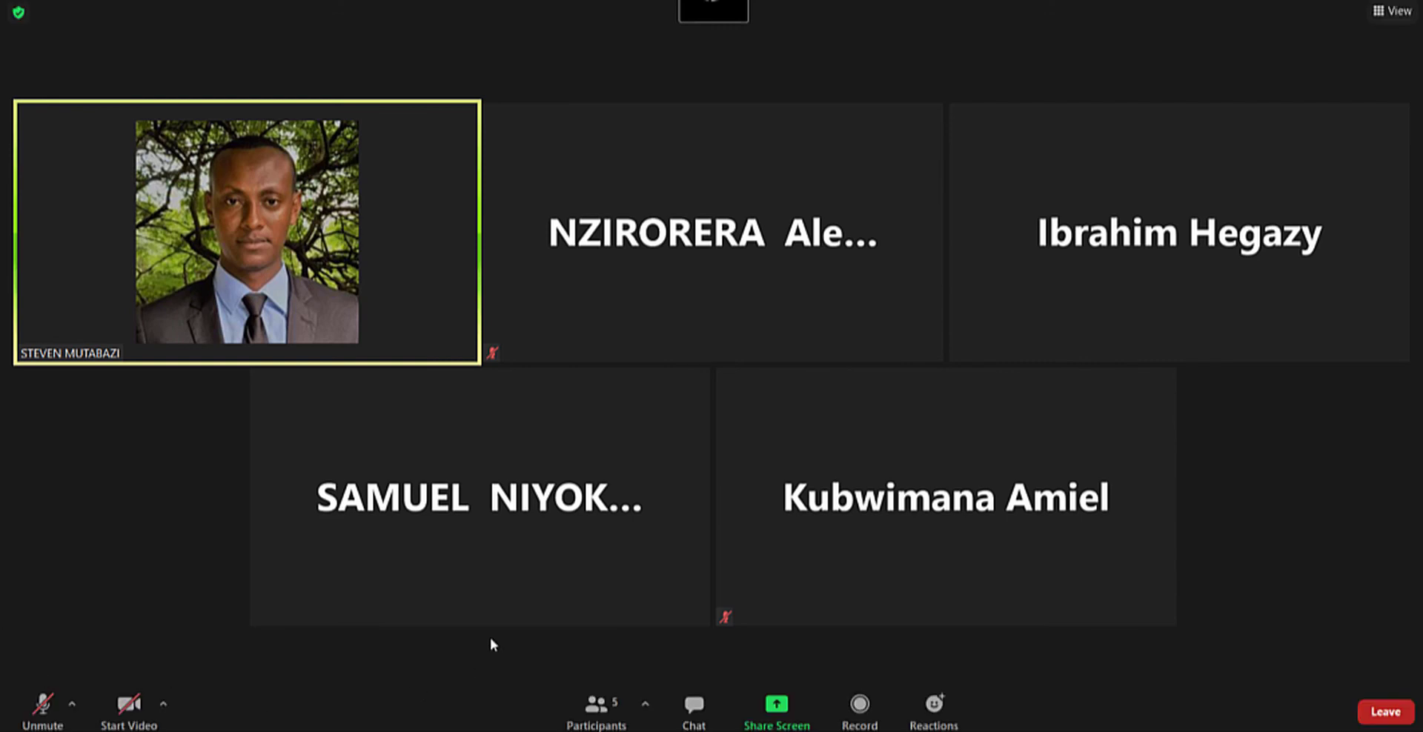
- Switch to Excel and undo the yellow header fill and the removal of the Color column in the exported sheet
mouse_move(376, 544)
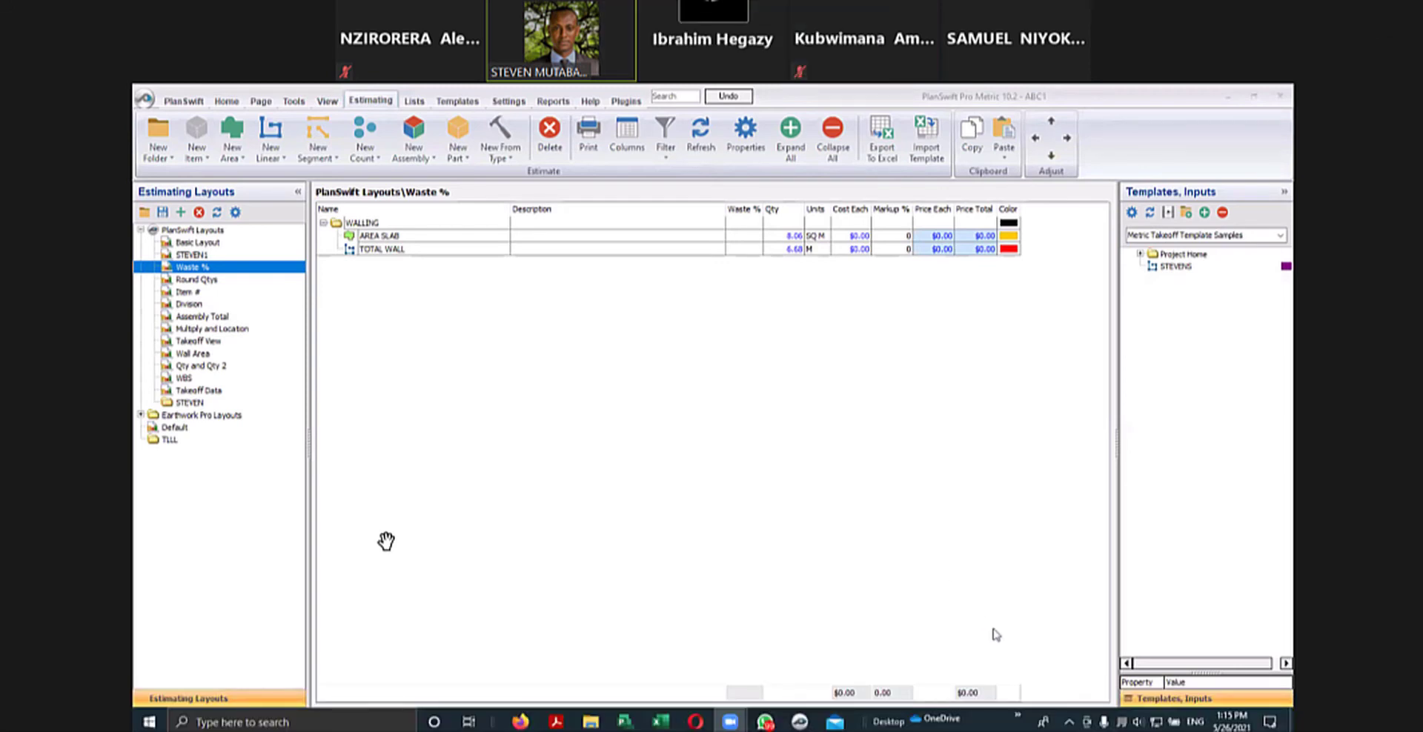
left_click(662, 724)
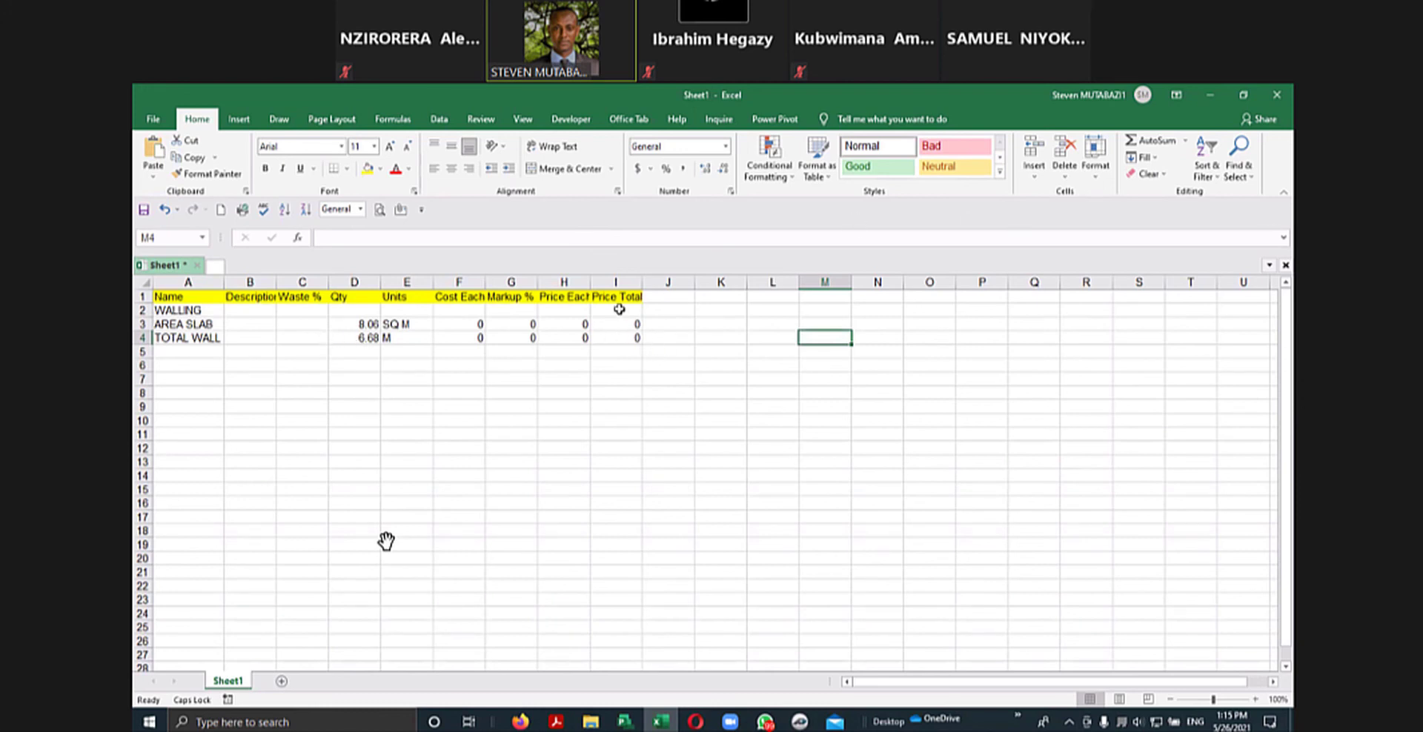
left_click(164, 210)
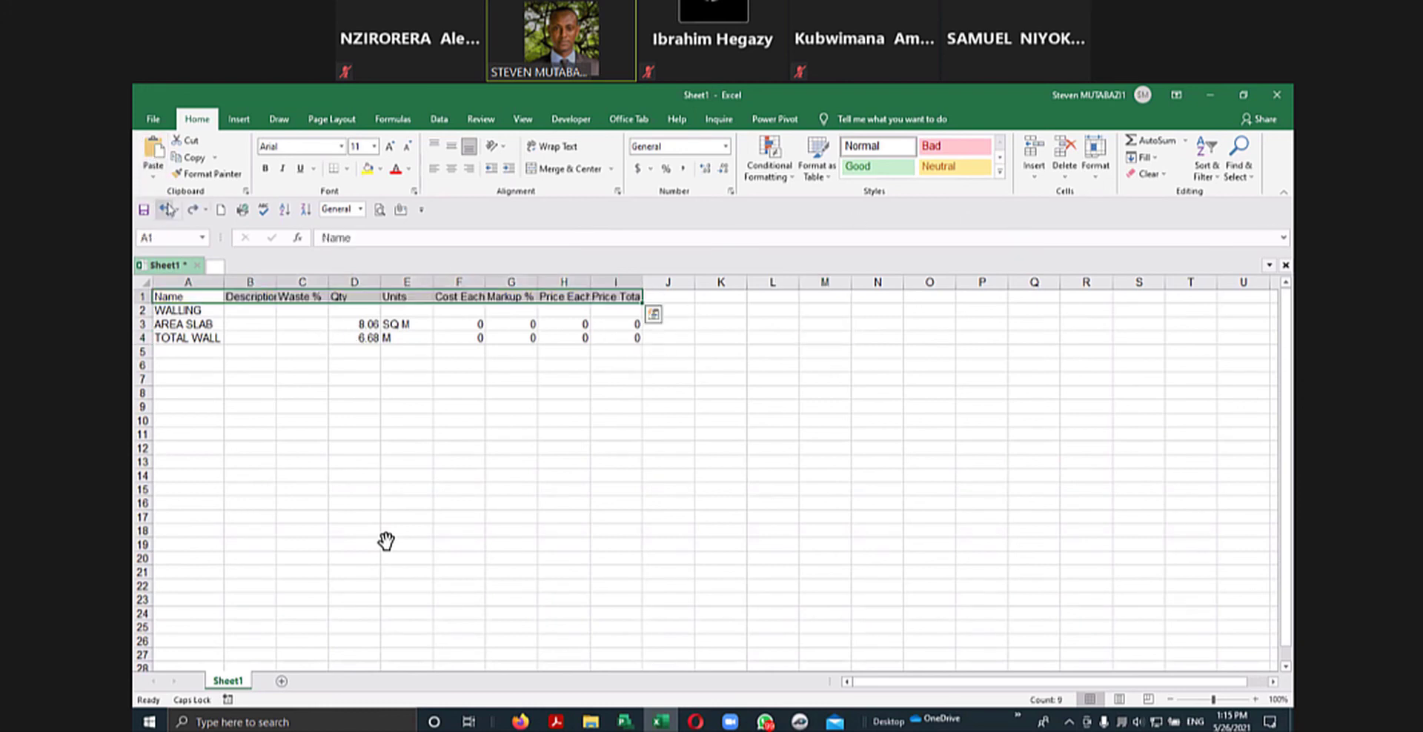
left_click(164, 210)
left_click(164, 210)
left_click(575, 504)
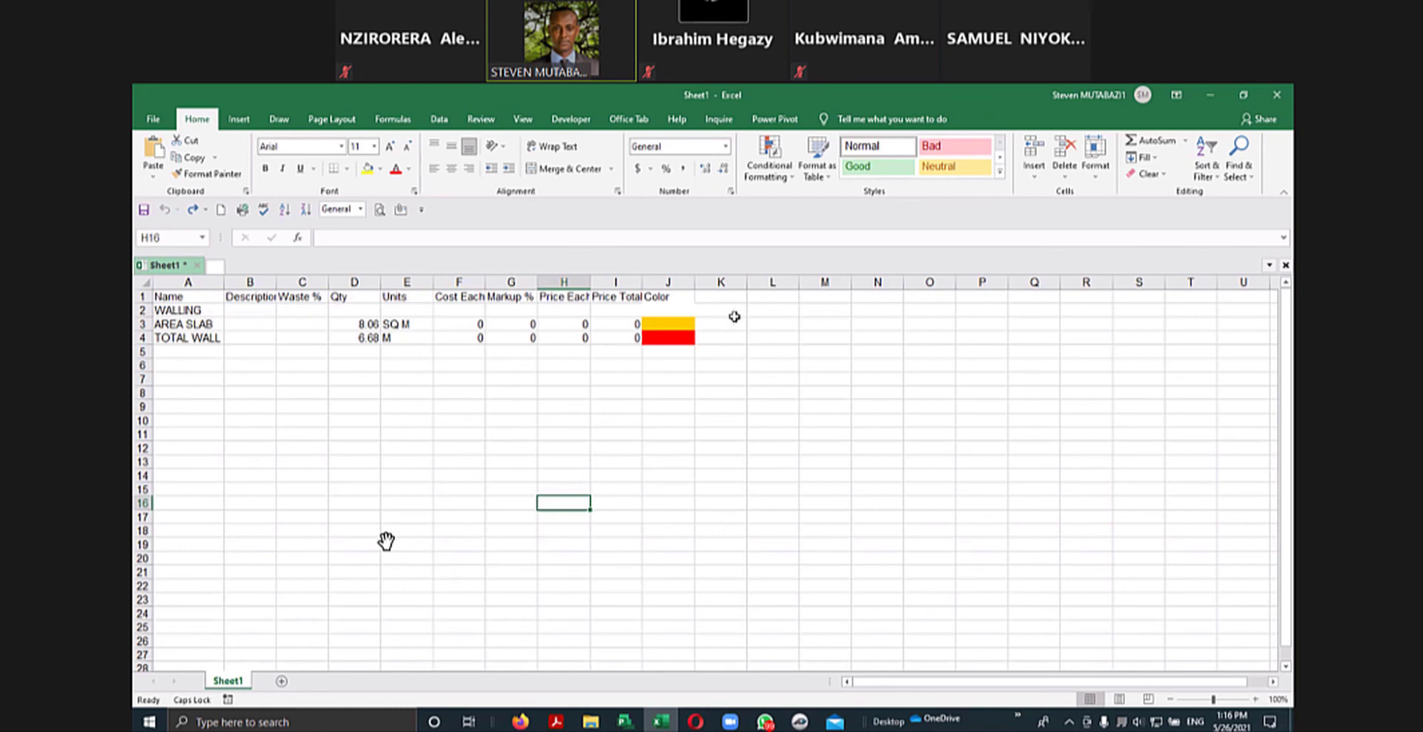
- Delete the Color column (column J) from the exported takeoff sheet
left_click(668, 280)
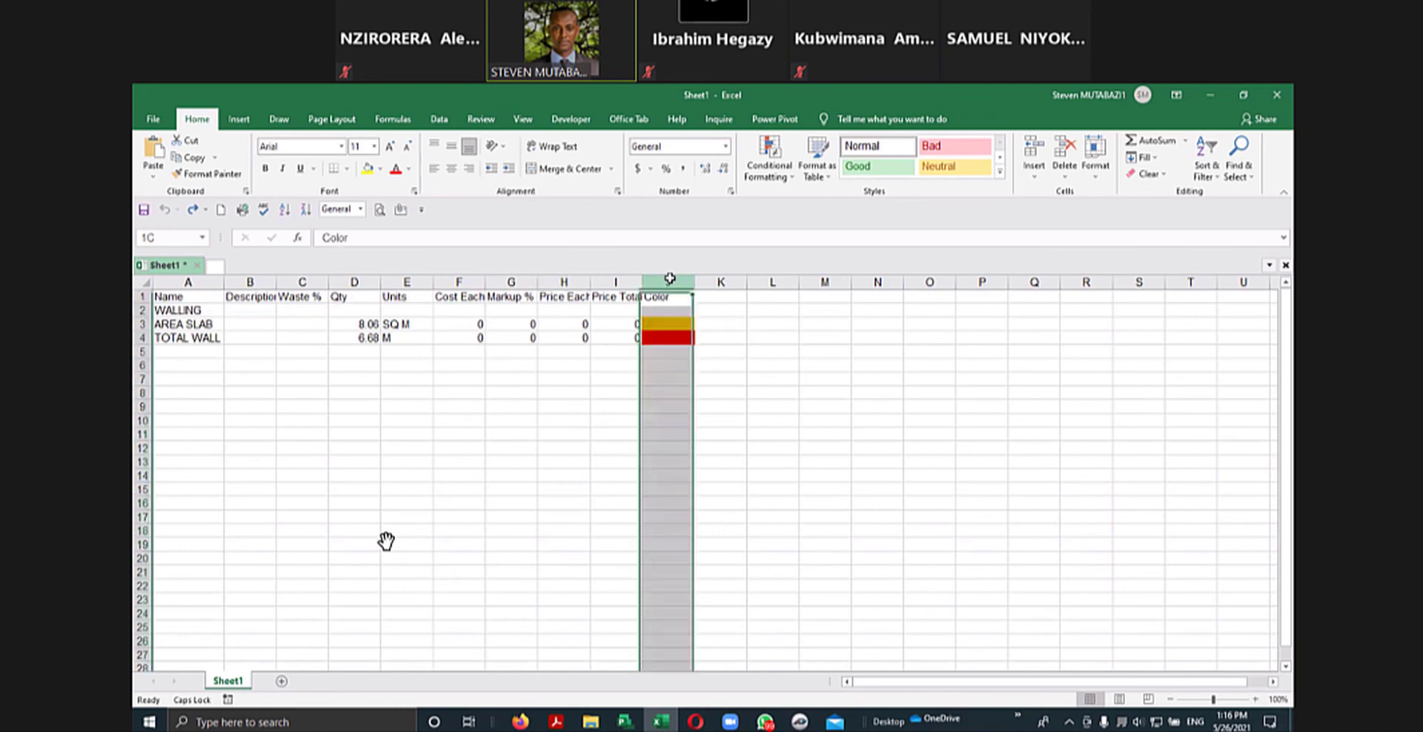
right_click(670, 280)
left_click(733, 400)
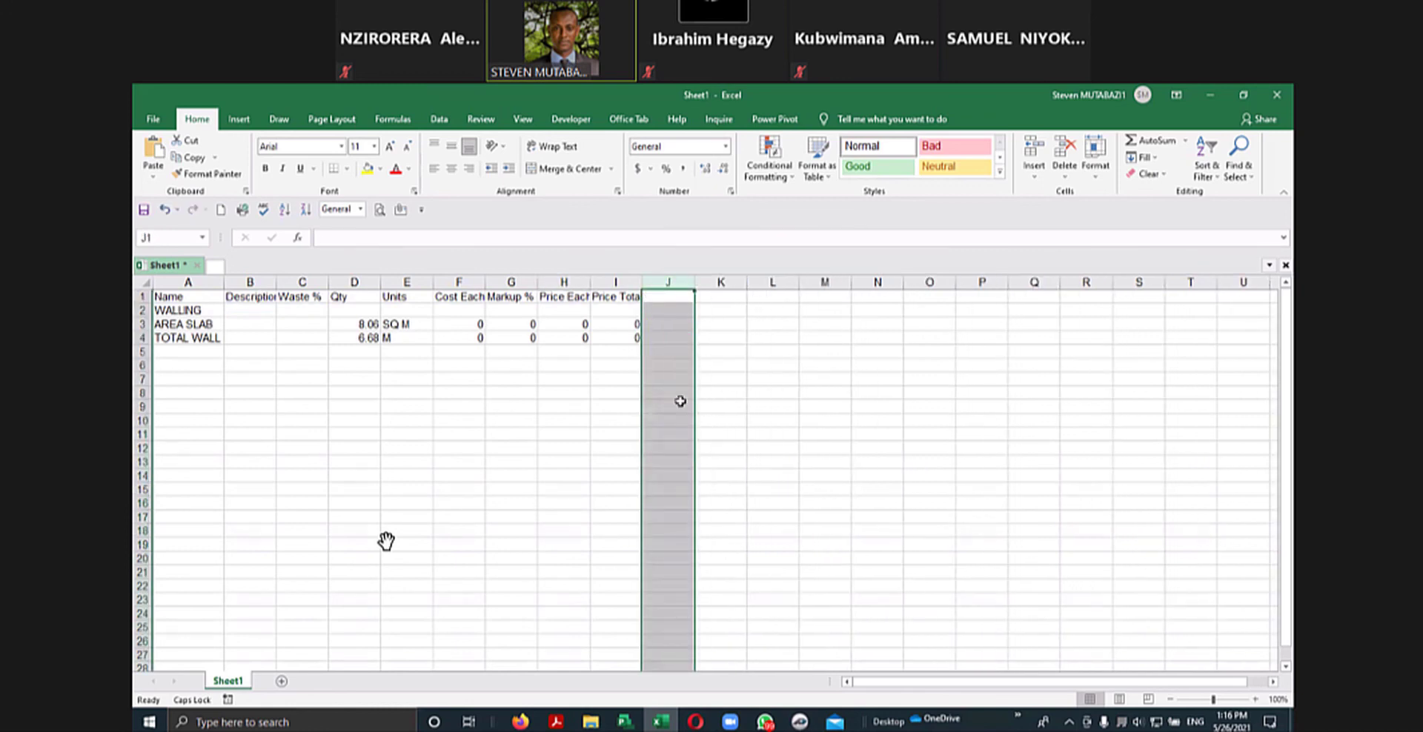
left_click(670, 406)
left_click_drag(418, 395, 417, 397)
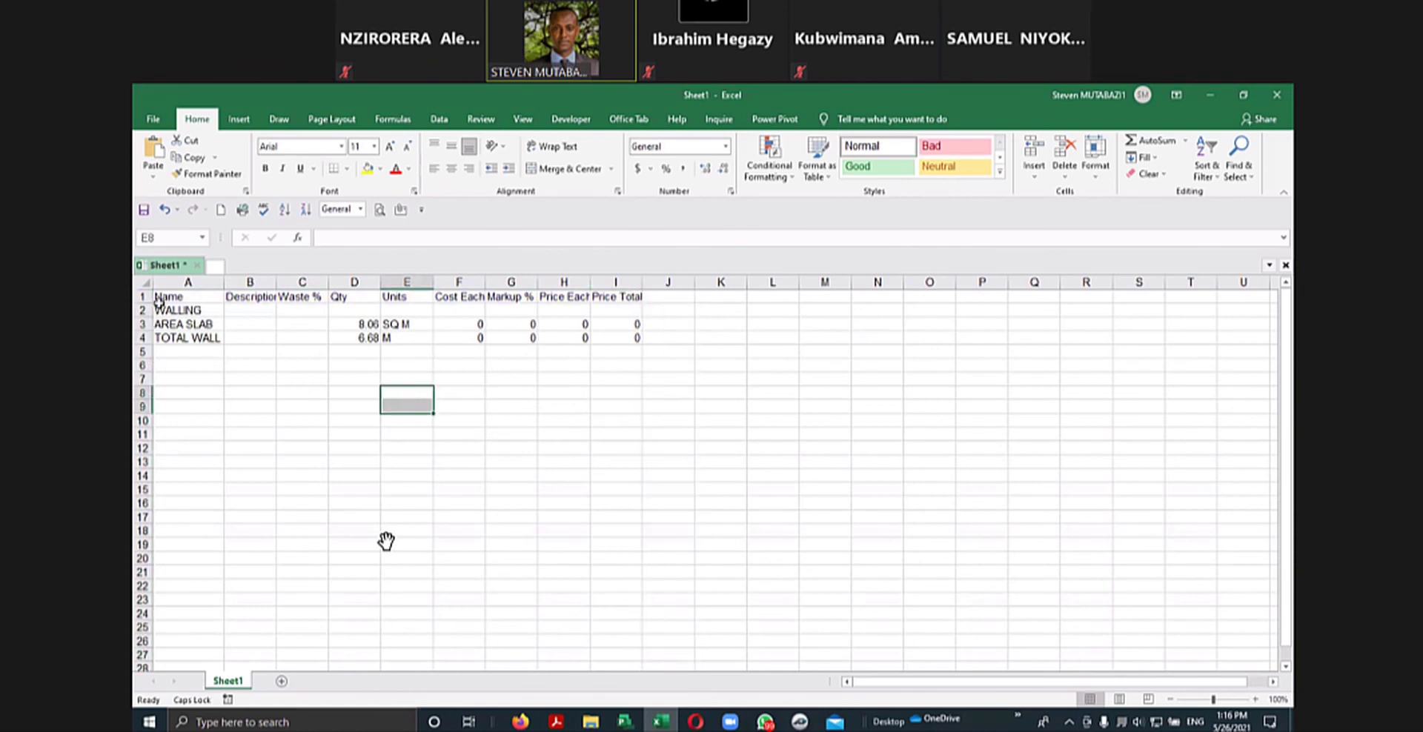
- Fill the header cells A1:I1, from Name to Price Total, with yellow
left_click_drag(158, 297, 641, 297)
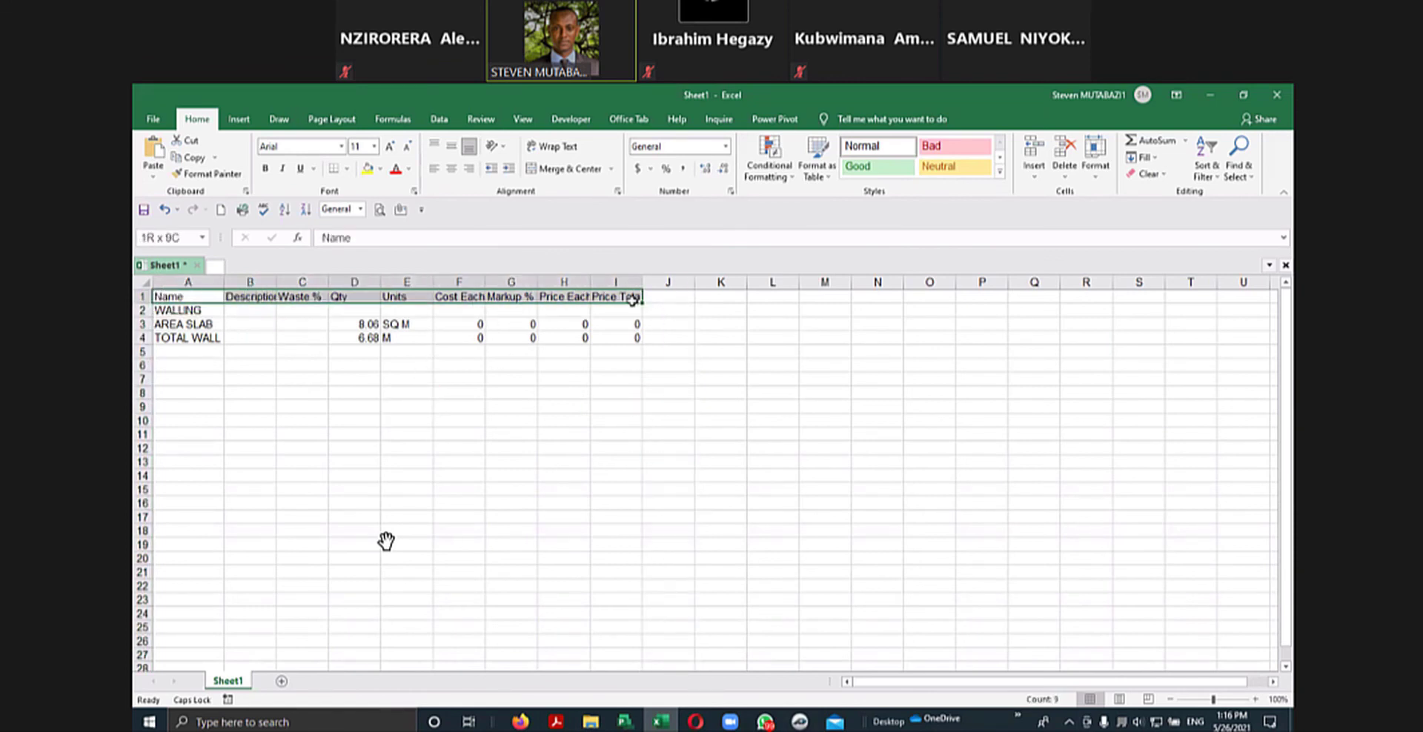
left_click(366, 169)
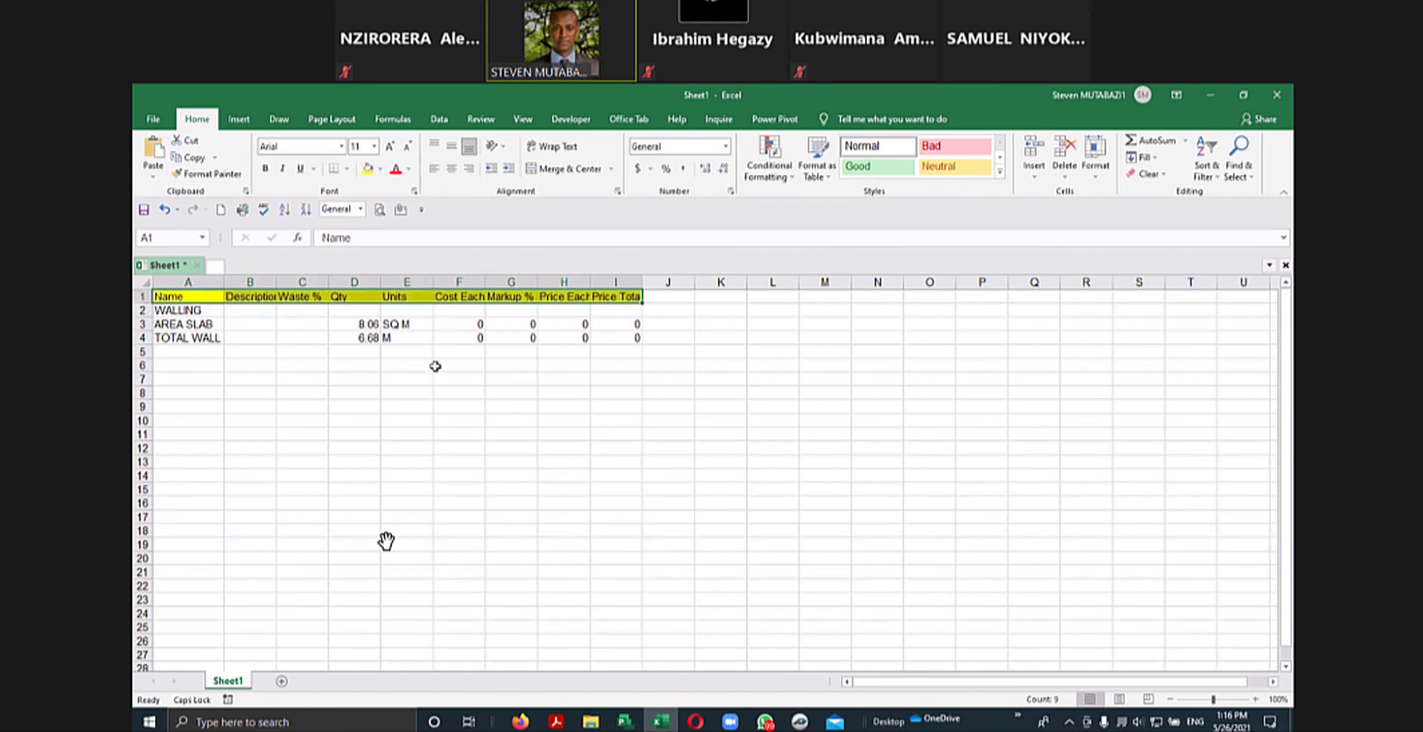
left_click(444, 388)
left_click(190, 361)
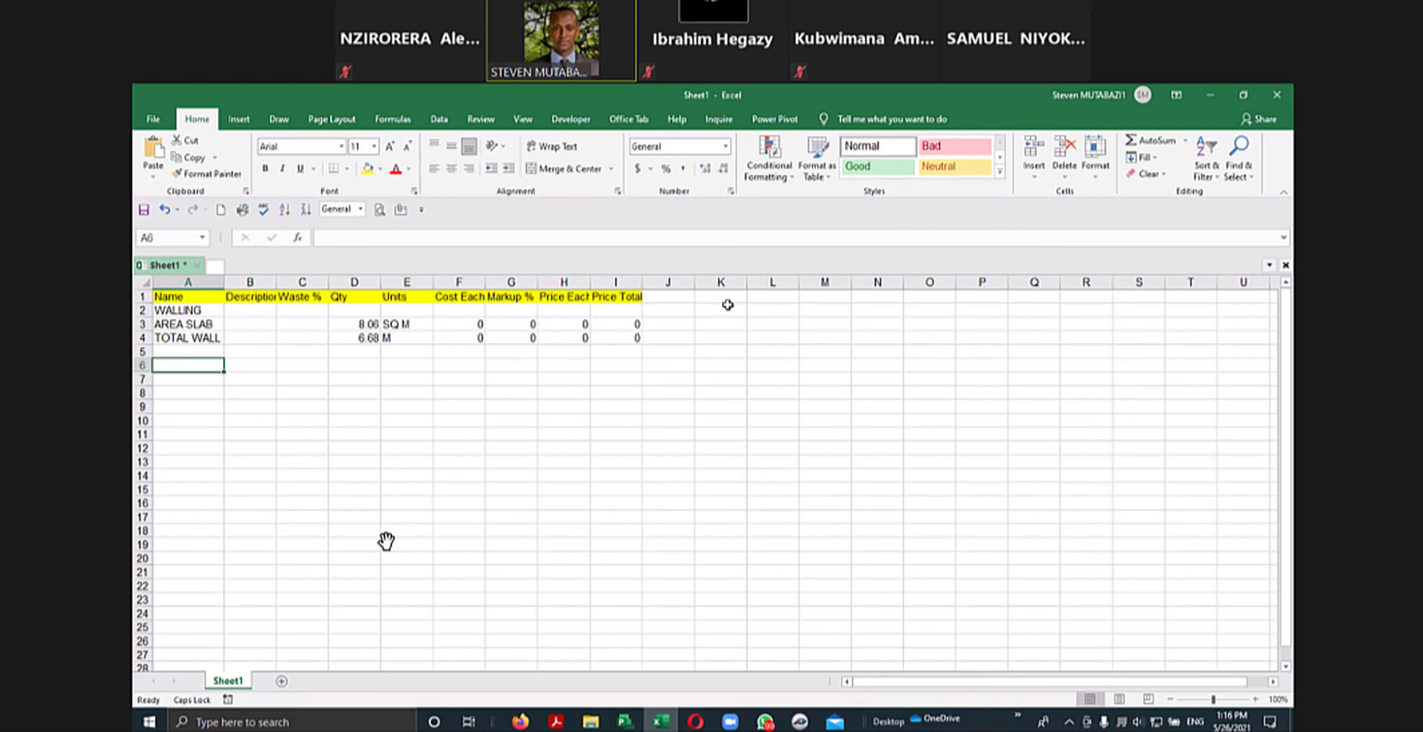
right_click(692, 350)
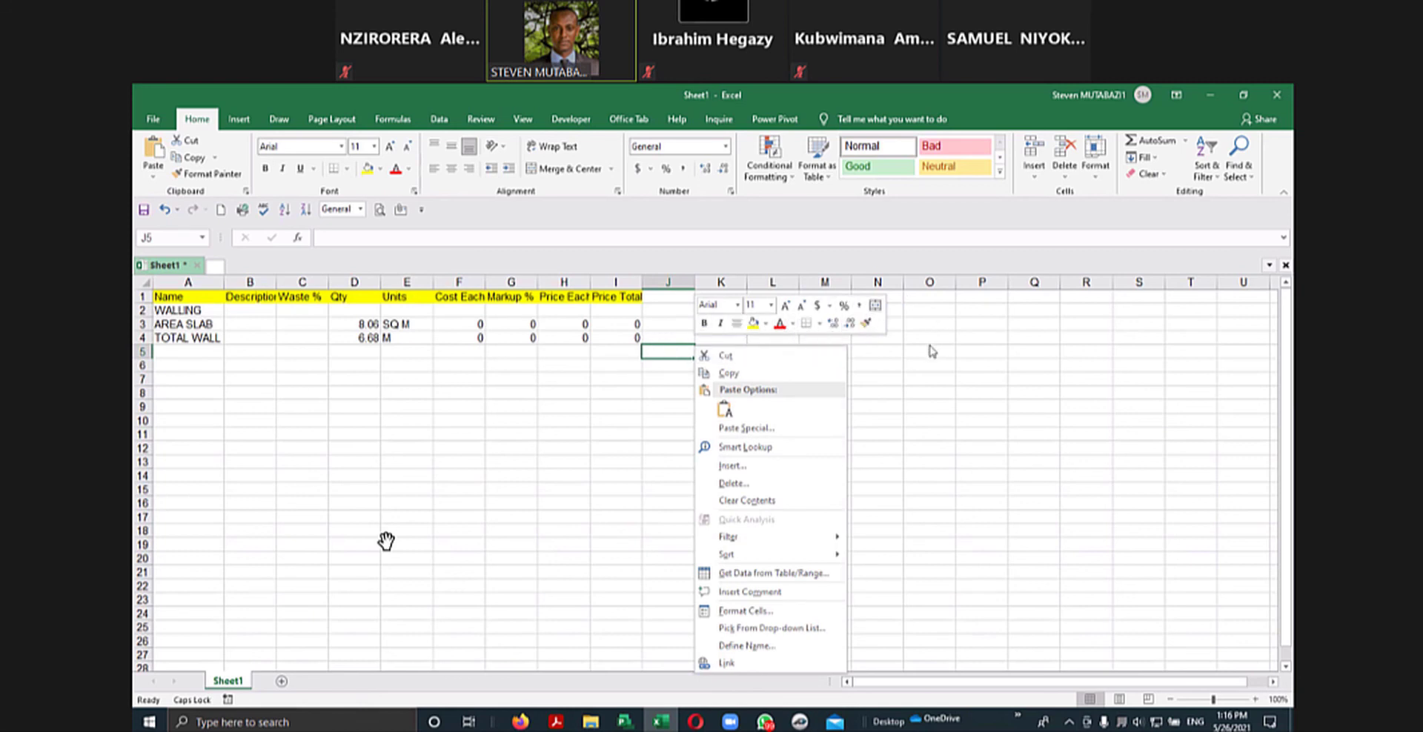
left_click(898, 399)
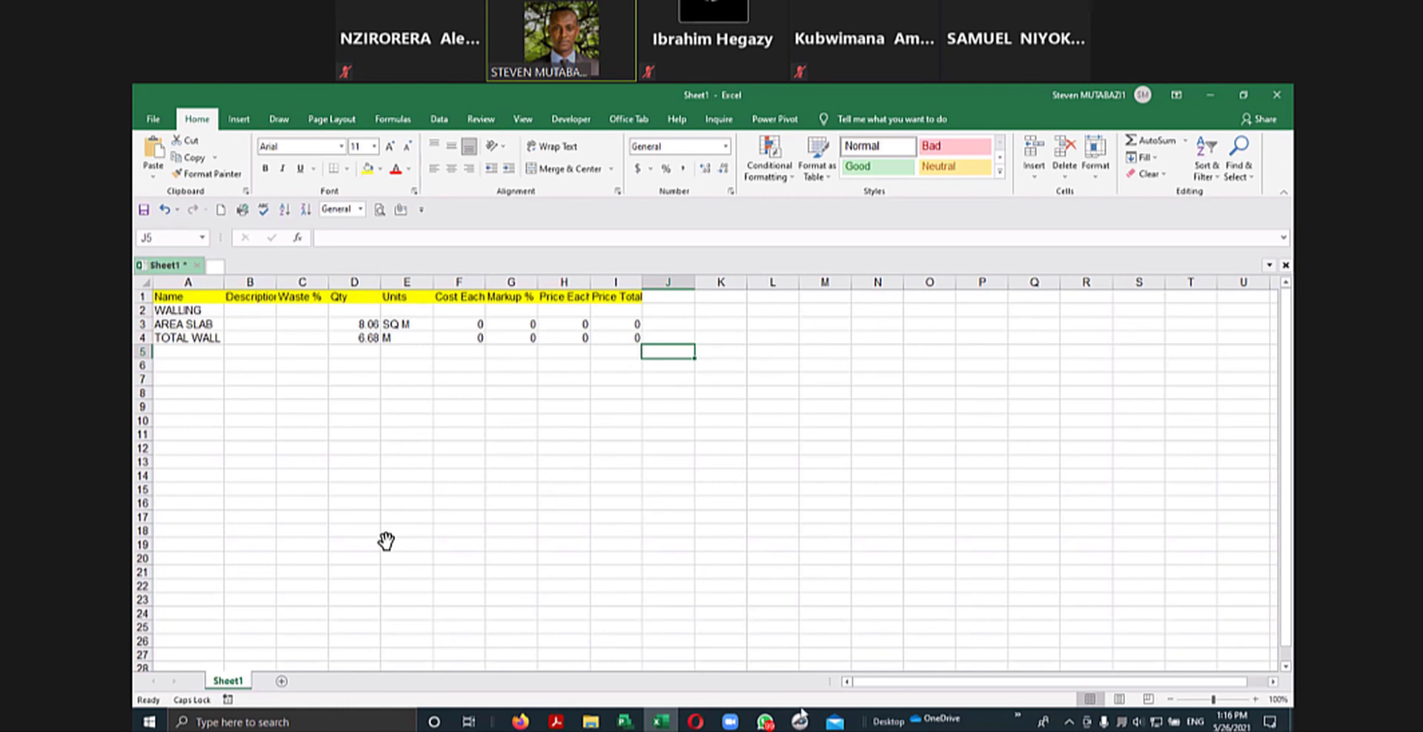
- Switch to PlanSwift and, in the estimating column settings, hide the Color column and show it again
left_click(801, 716)
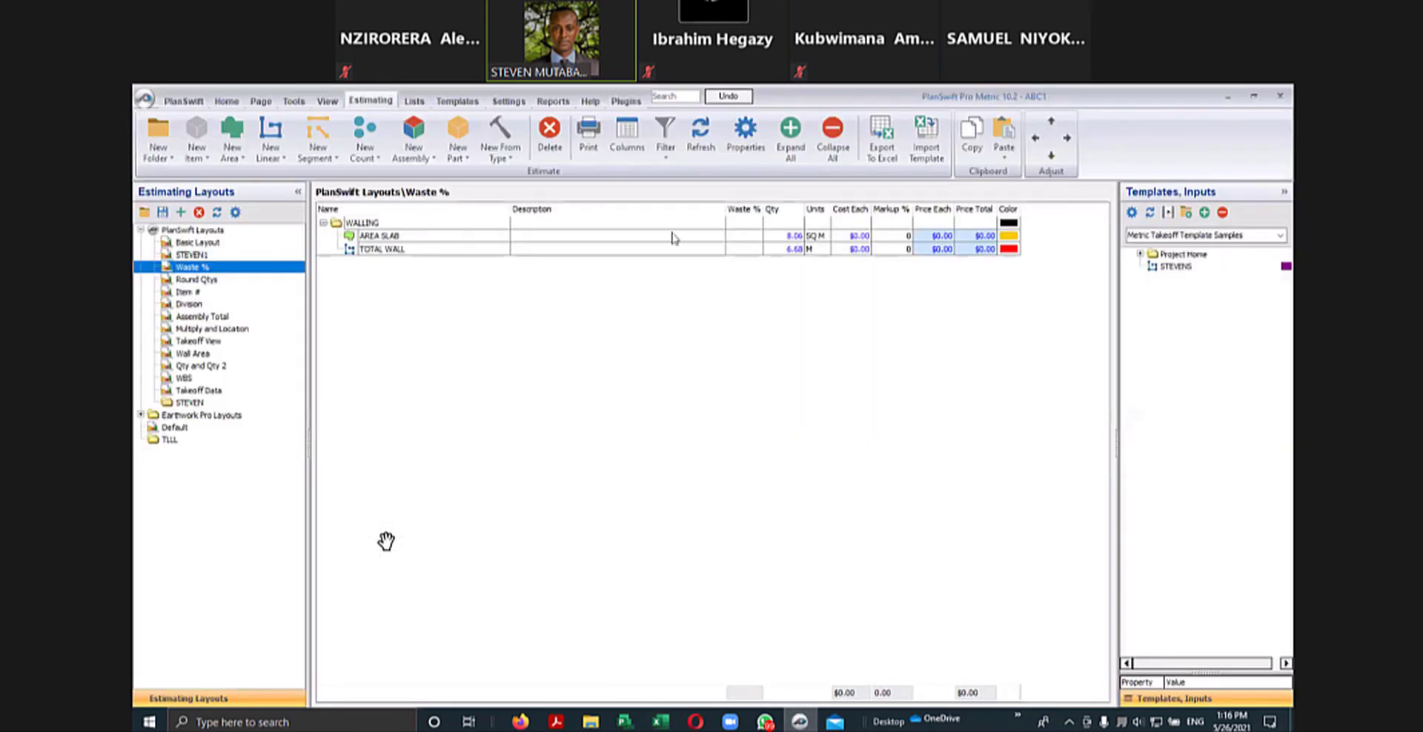
left_click(591, 237)
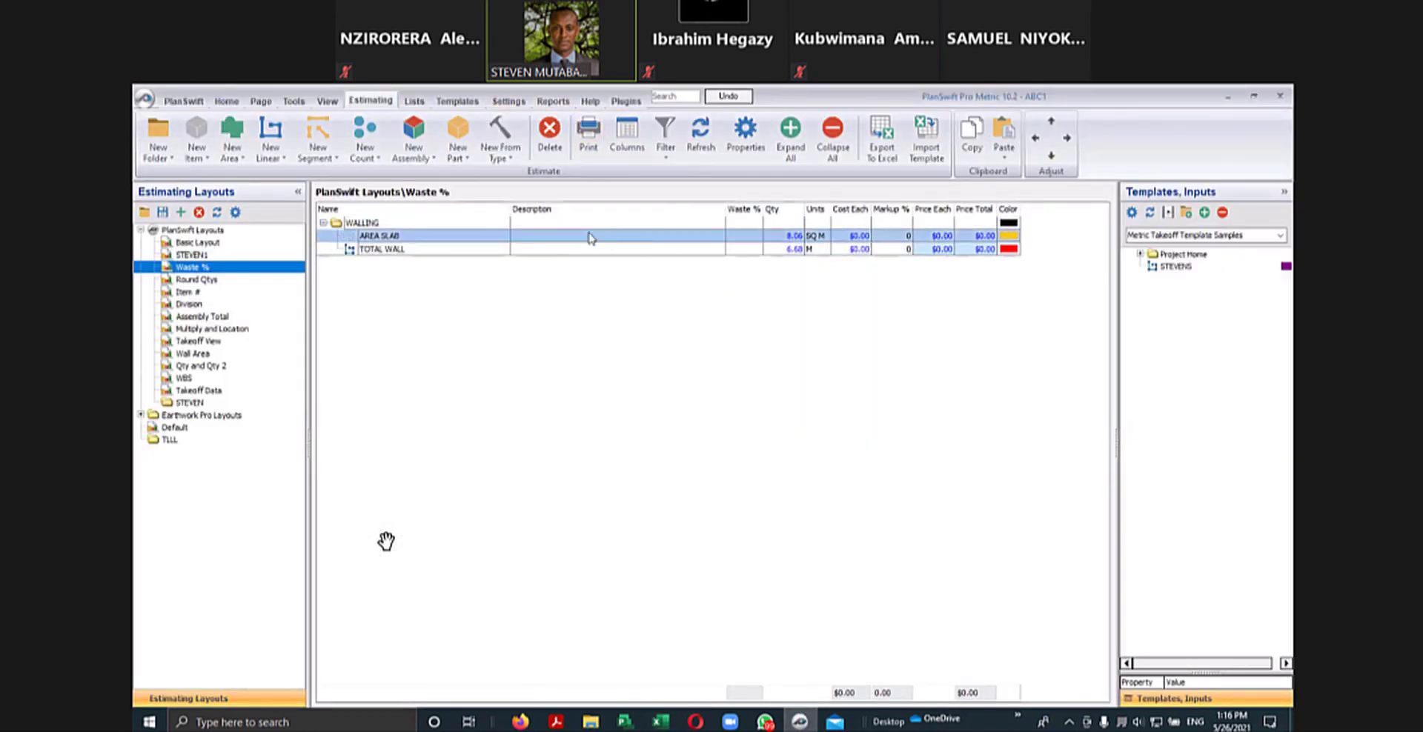
left_click(627, 137)
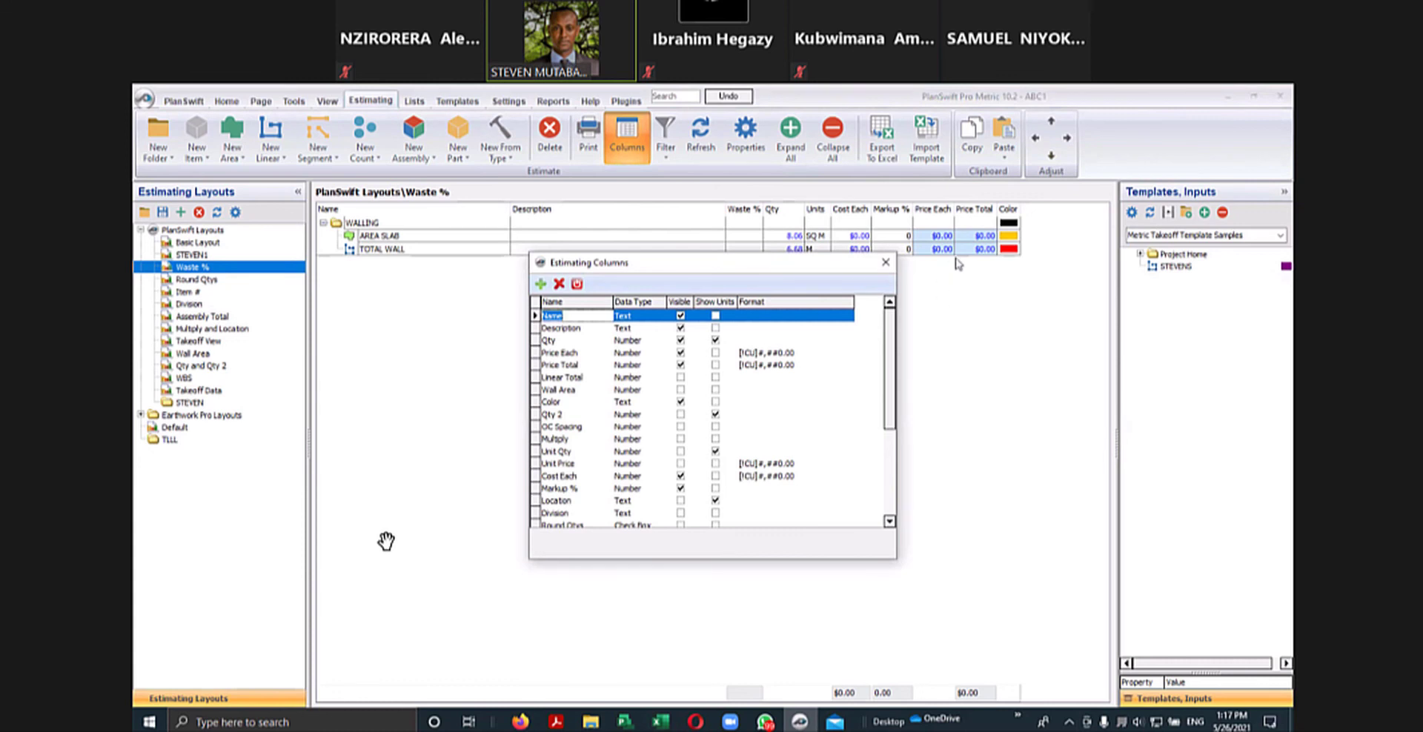
left_click(681, 402)
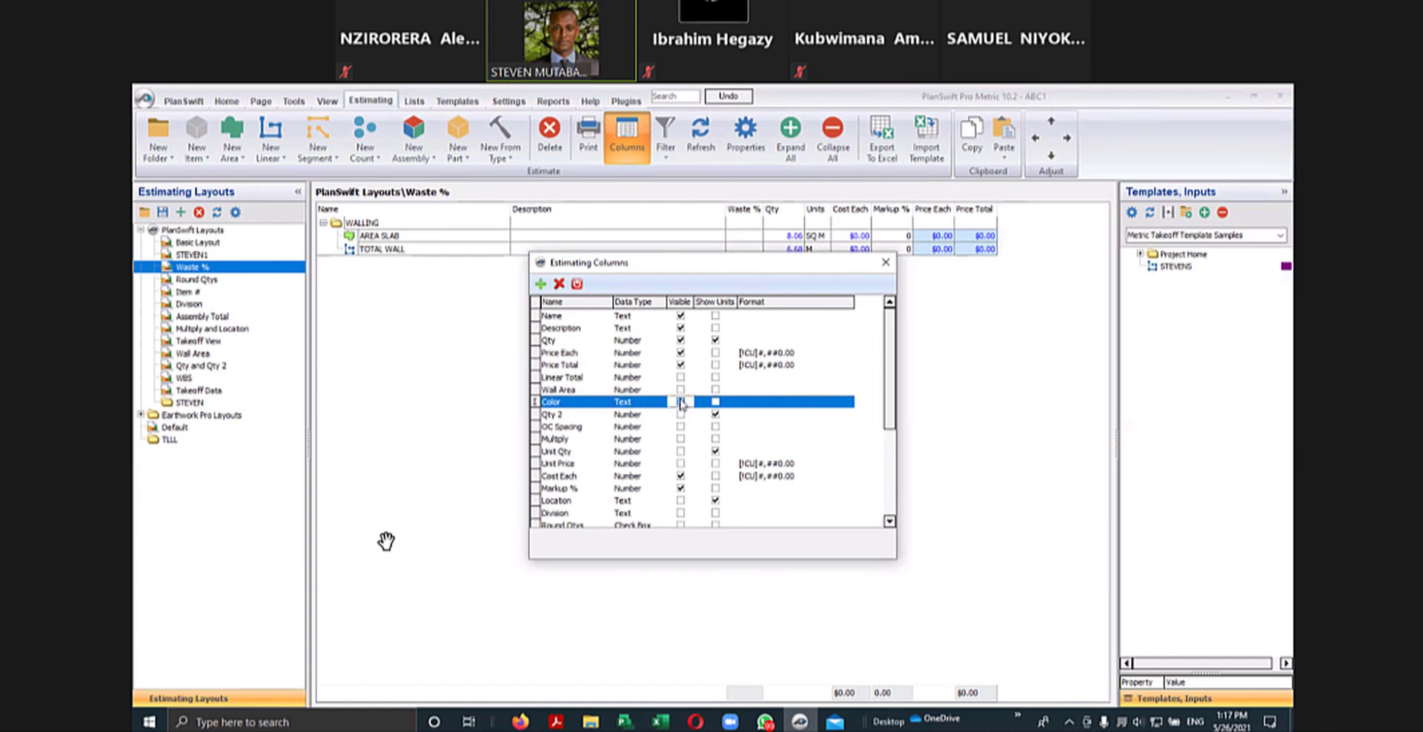
left_click(681, 402)
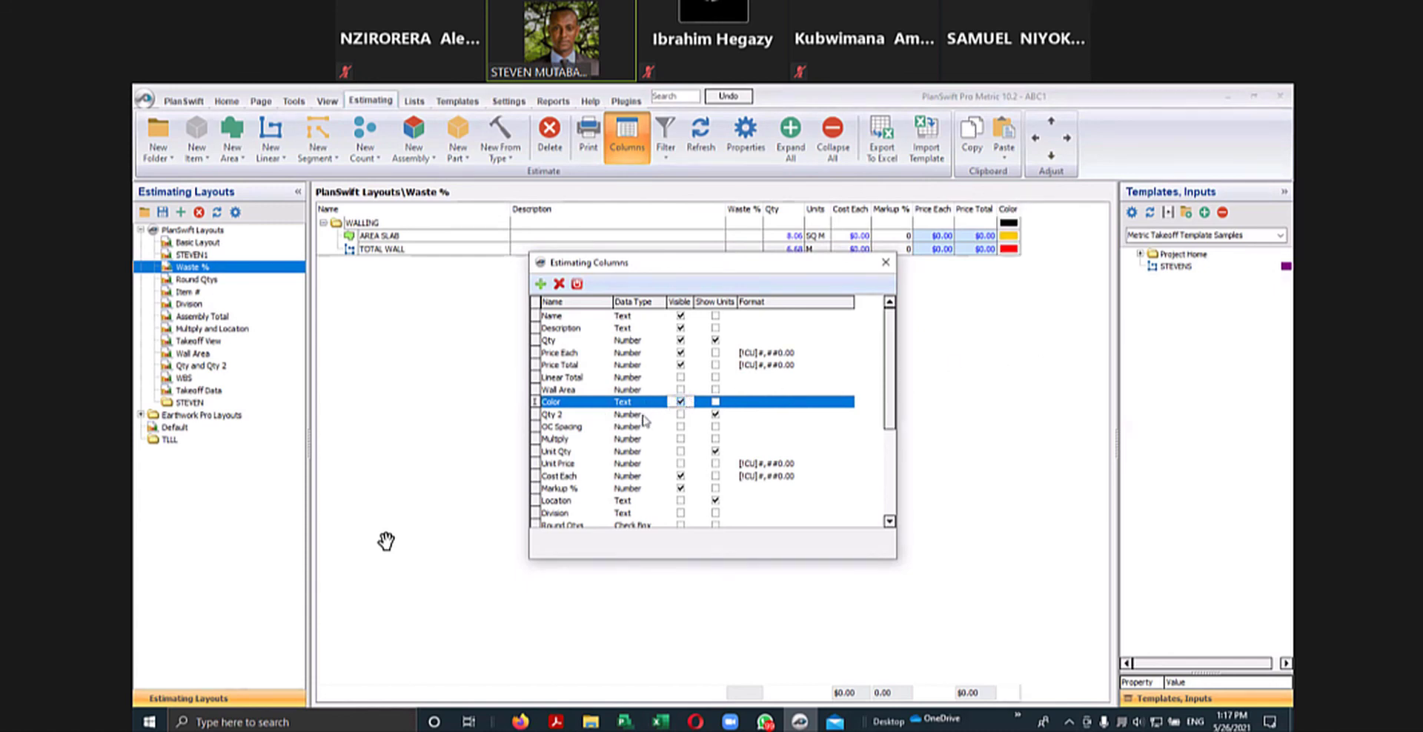
- Make the Qty 2 column visible in the Waste % estimating layout and close the column settings
left_click(681, 414)
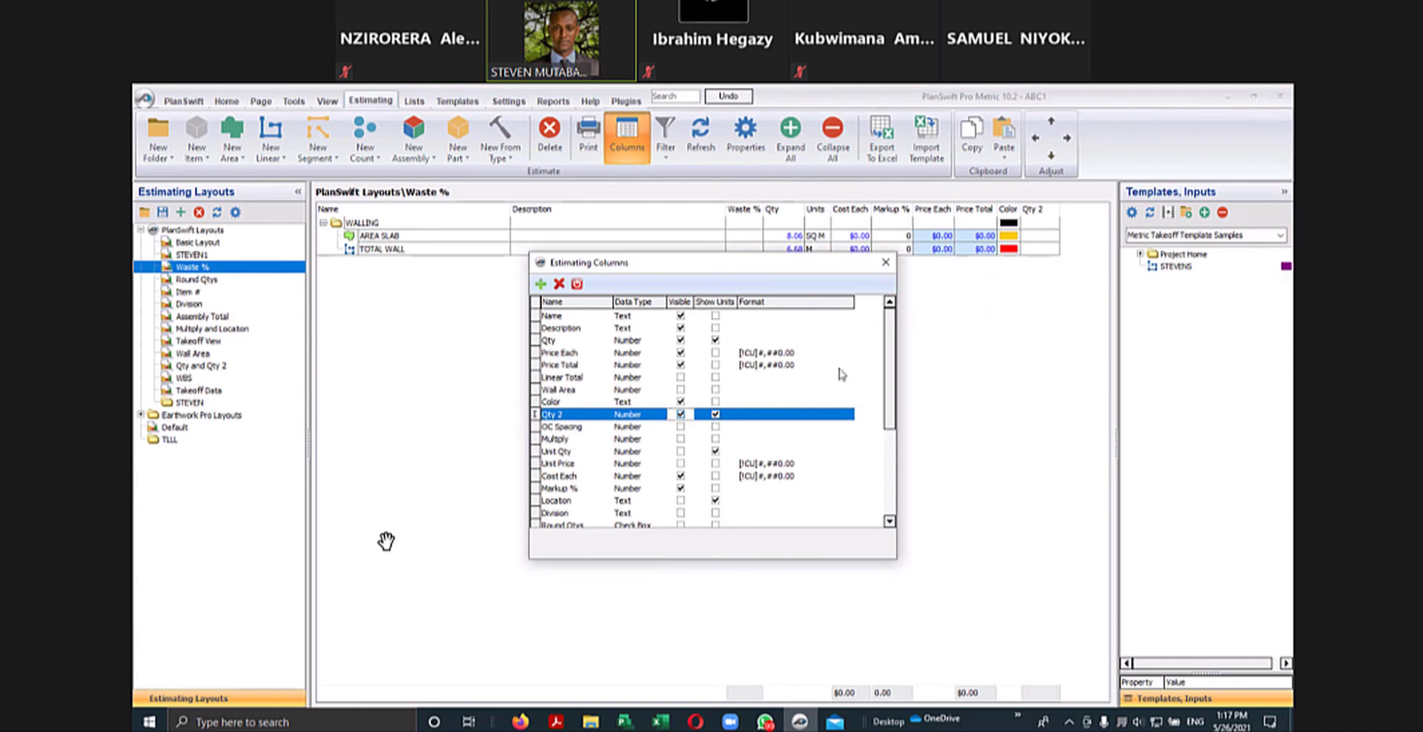
scroll(730, 438, "down", 3)
left_click(885, 262)
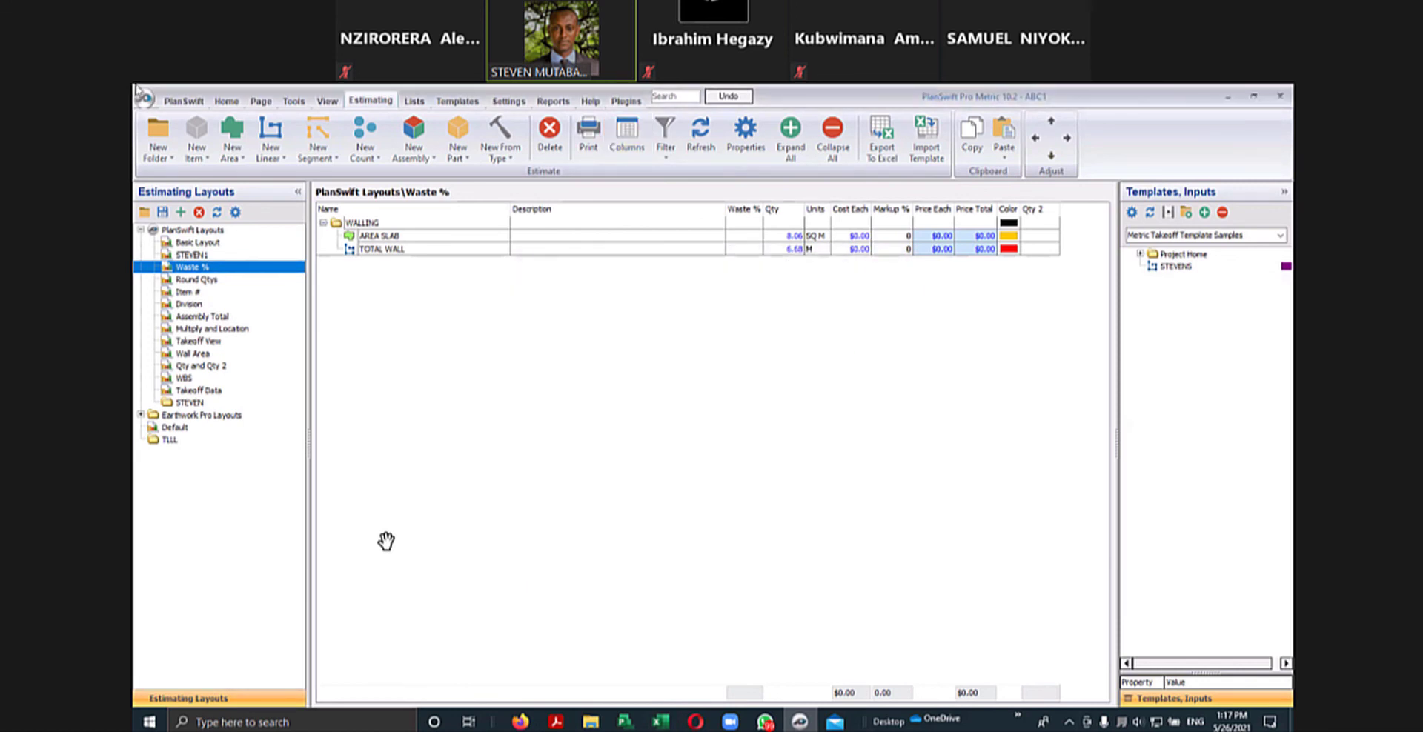
- Create a new folder in the estimating list, named with the presenter's first name
left_click(158, 135)
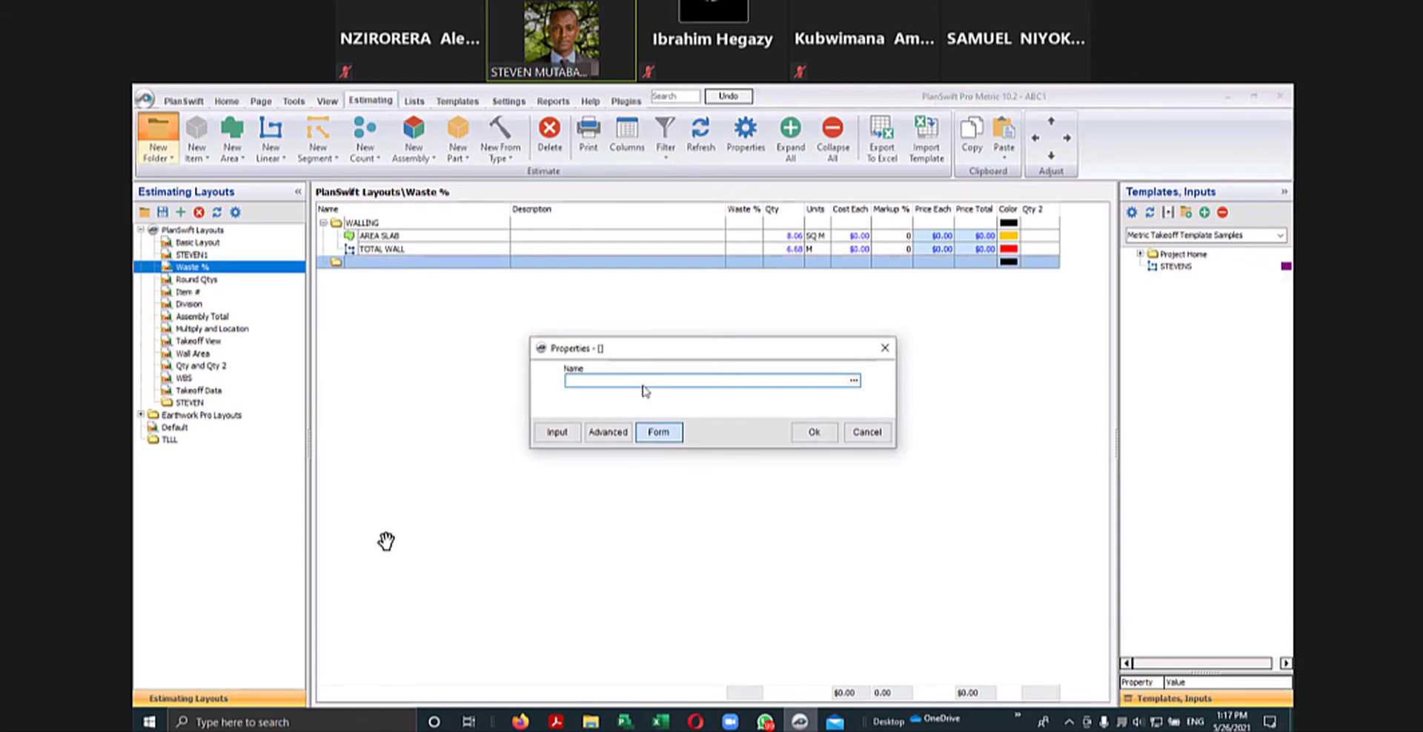
type("STEVEN")
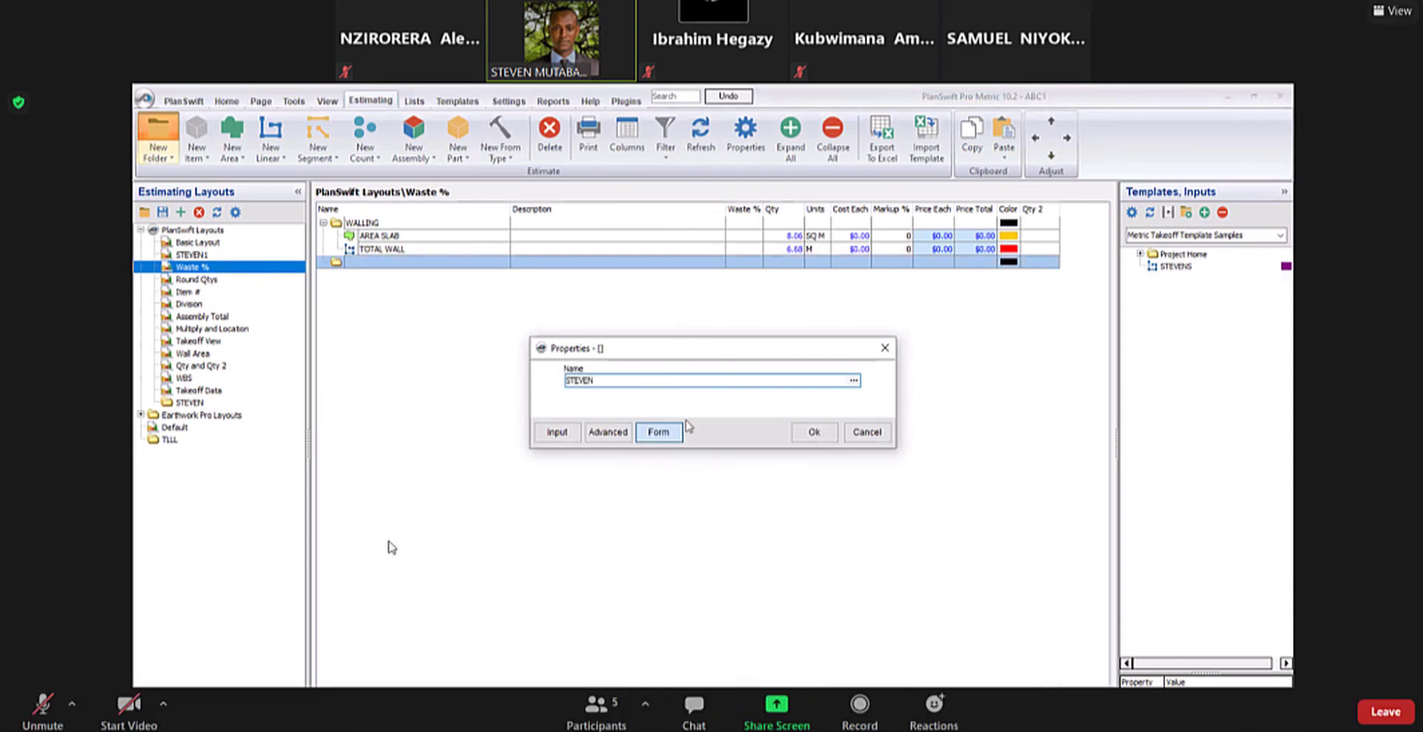
left_click(813, 431)
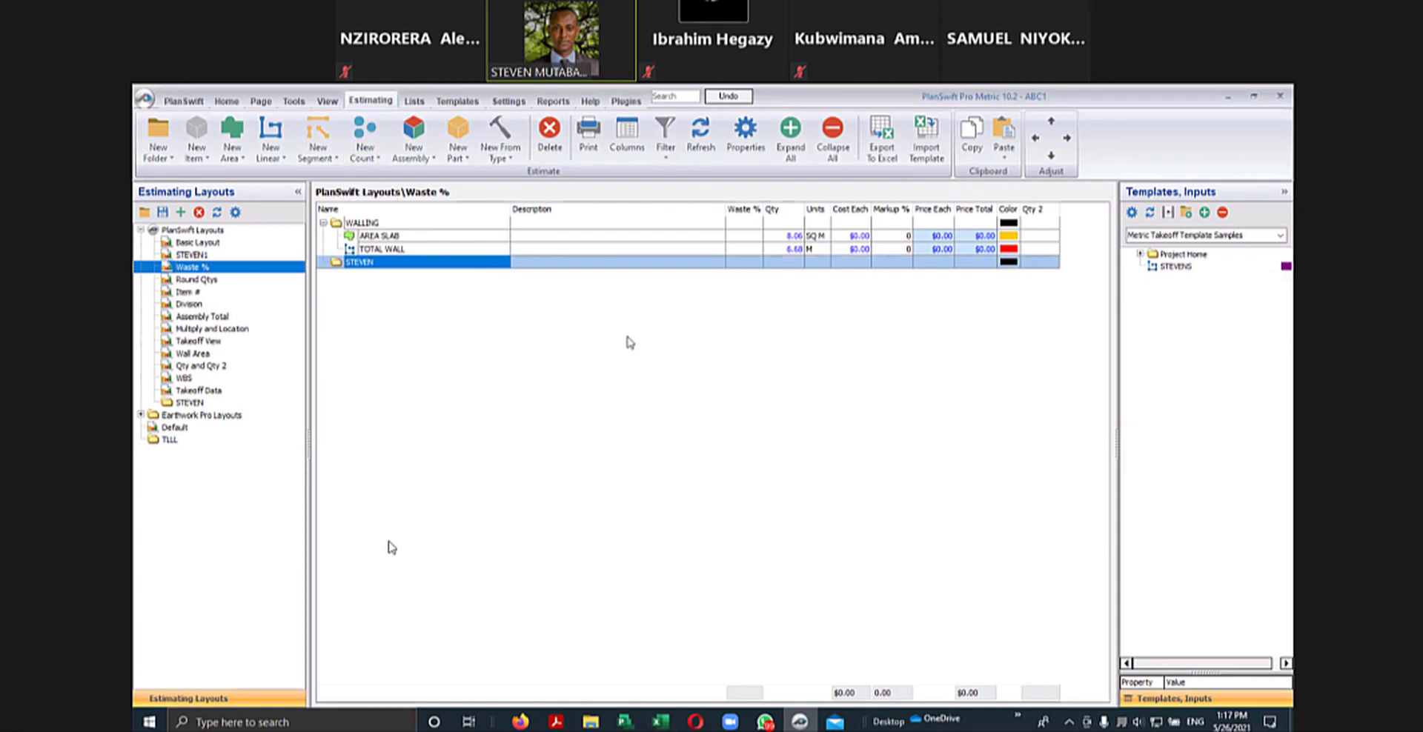
- Add a new data storage location in the settings with the Desktop as its folder, declining more information on missing files
left_click(515, 102)
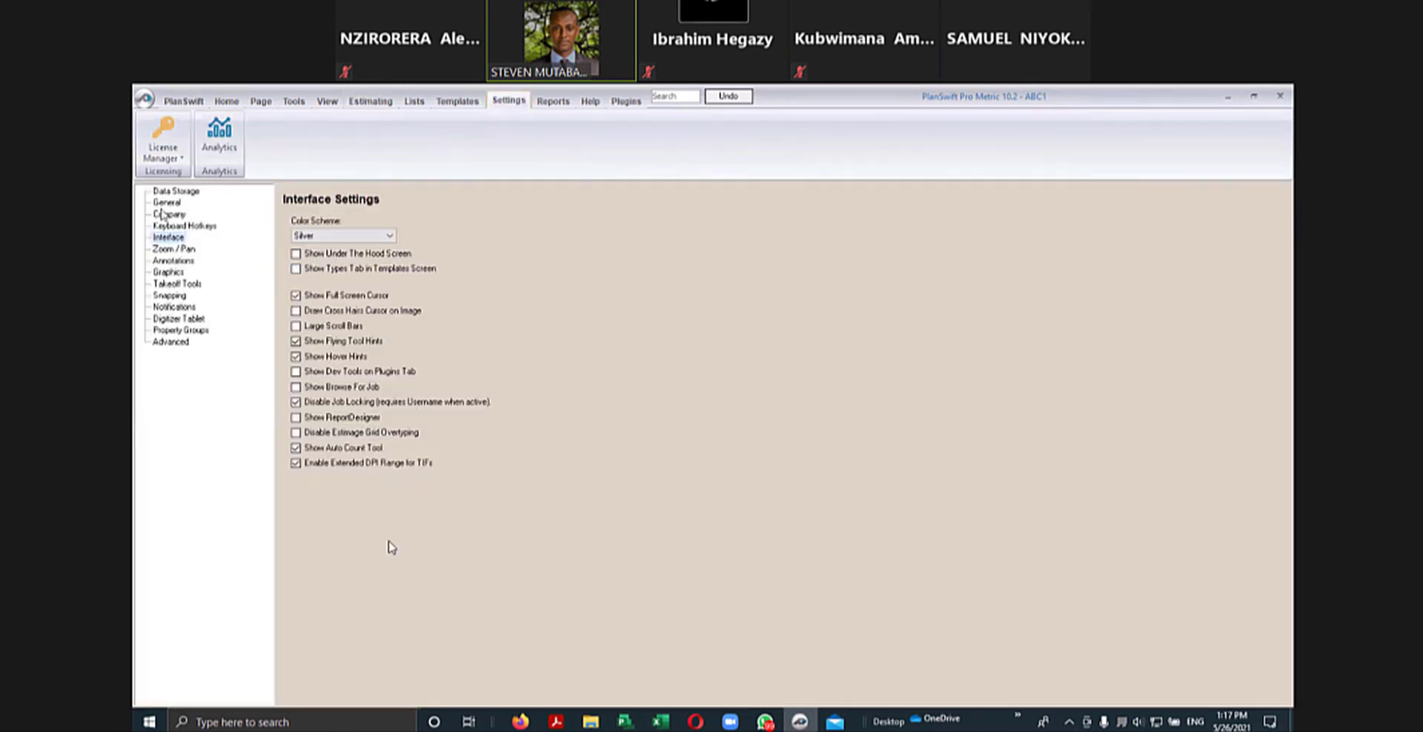
left_click(176, 191)
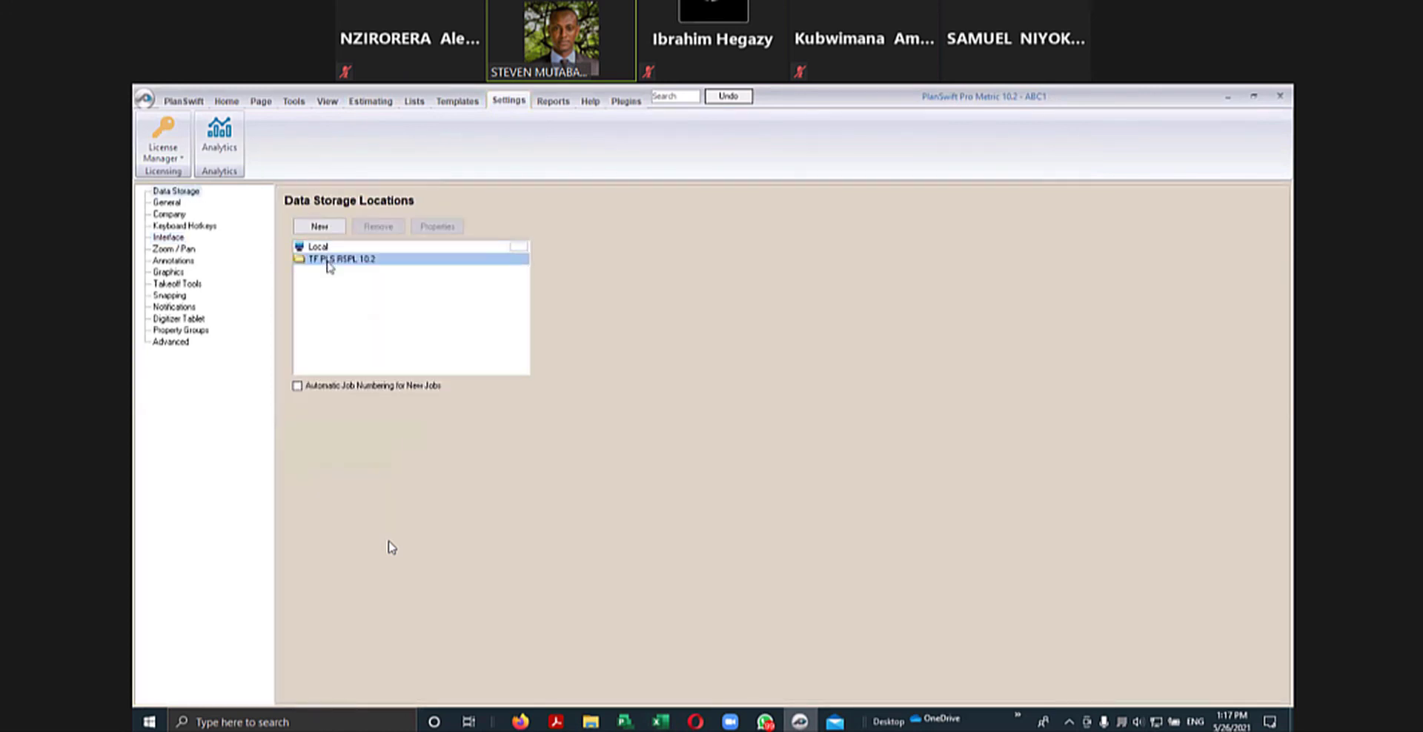
left_click(320, 226)
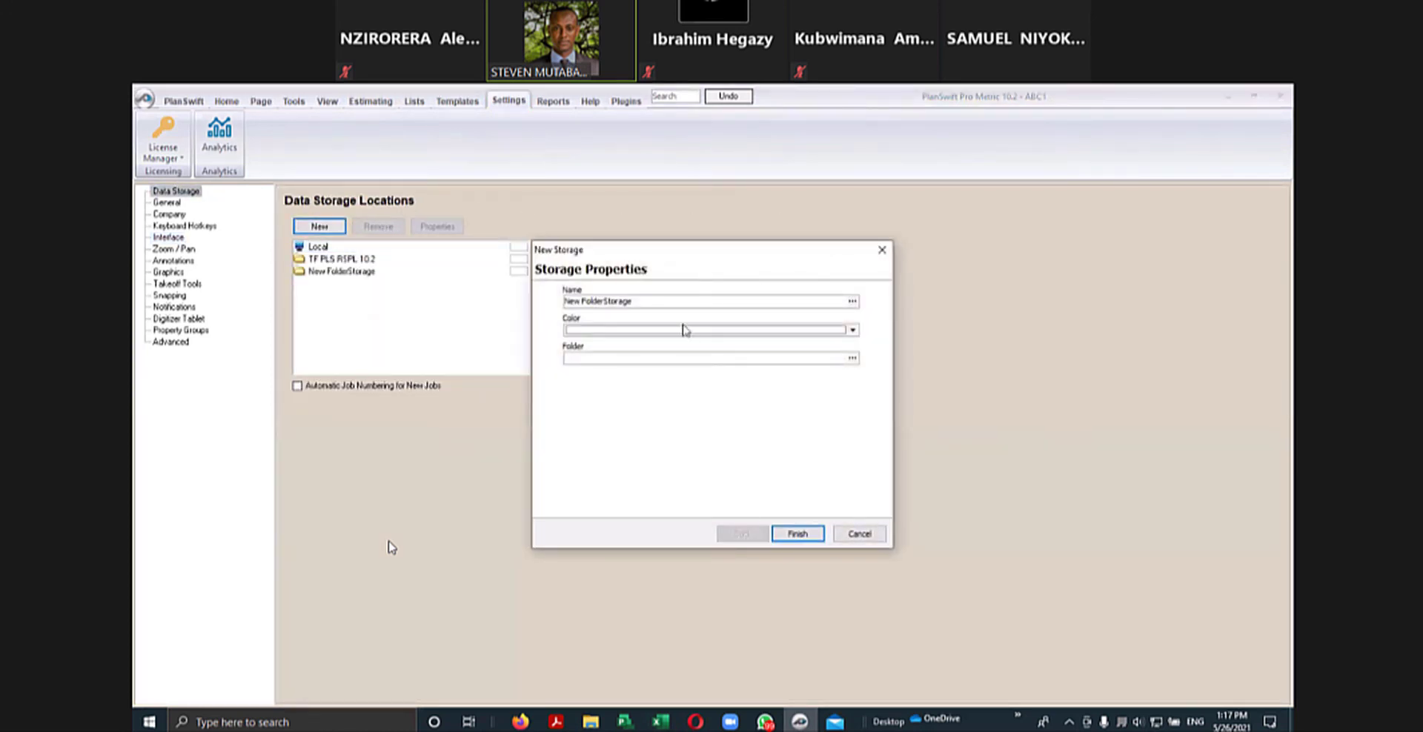
left_click(715, 358)
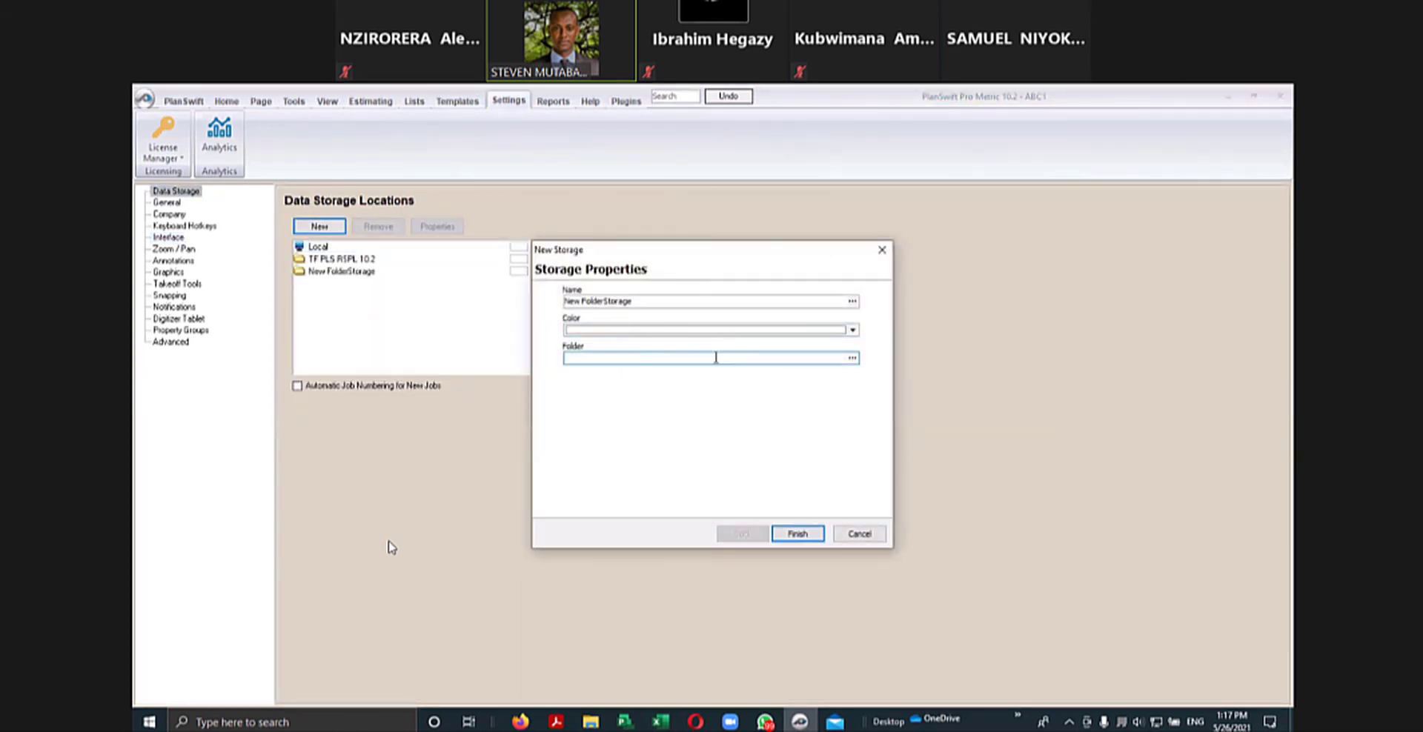
left_click(852, 358)
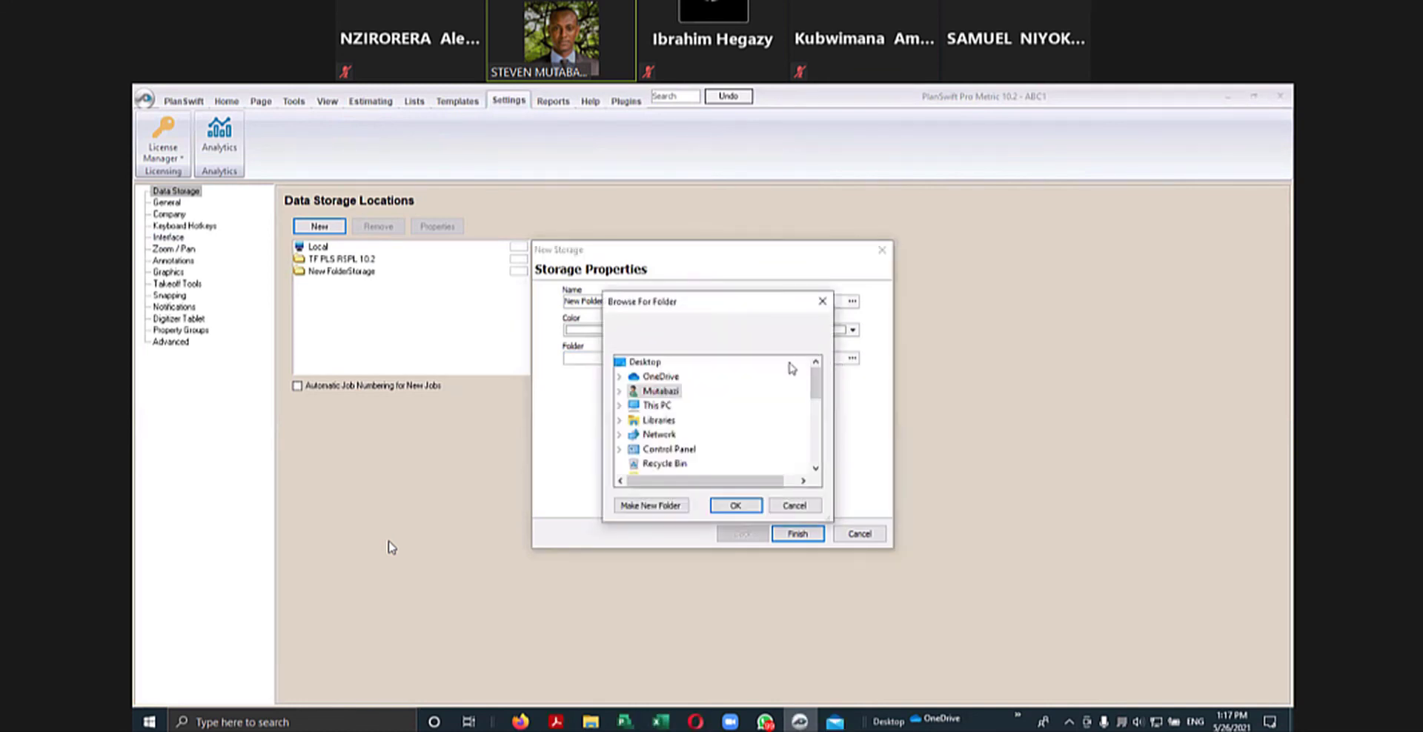
left_click(734, 507)
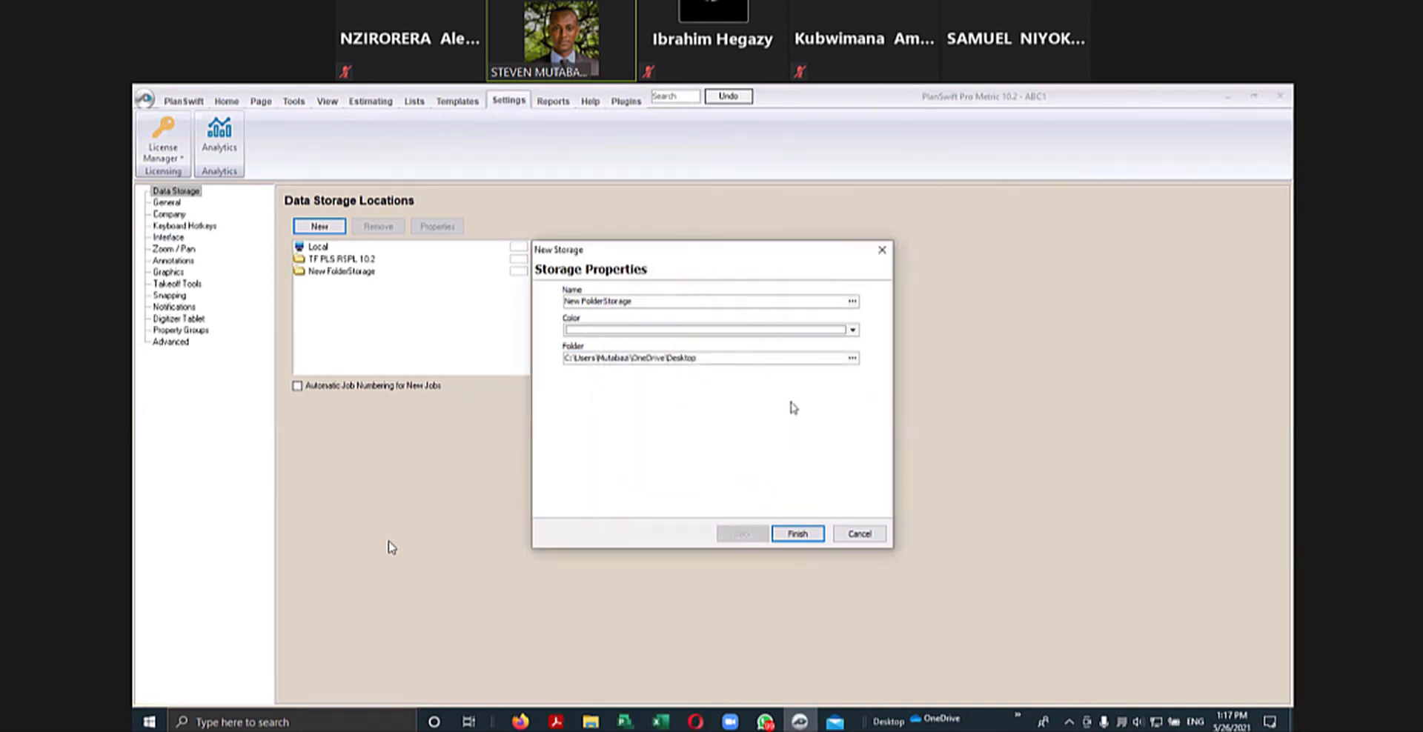
left_click(801, 535)
left_click(808, 438)
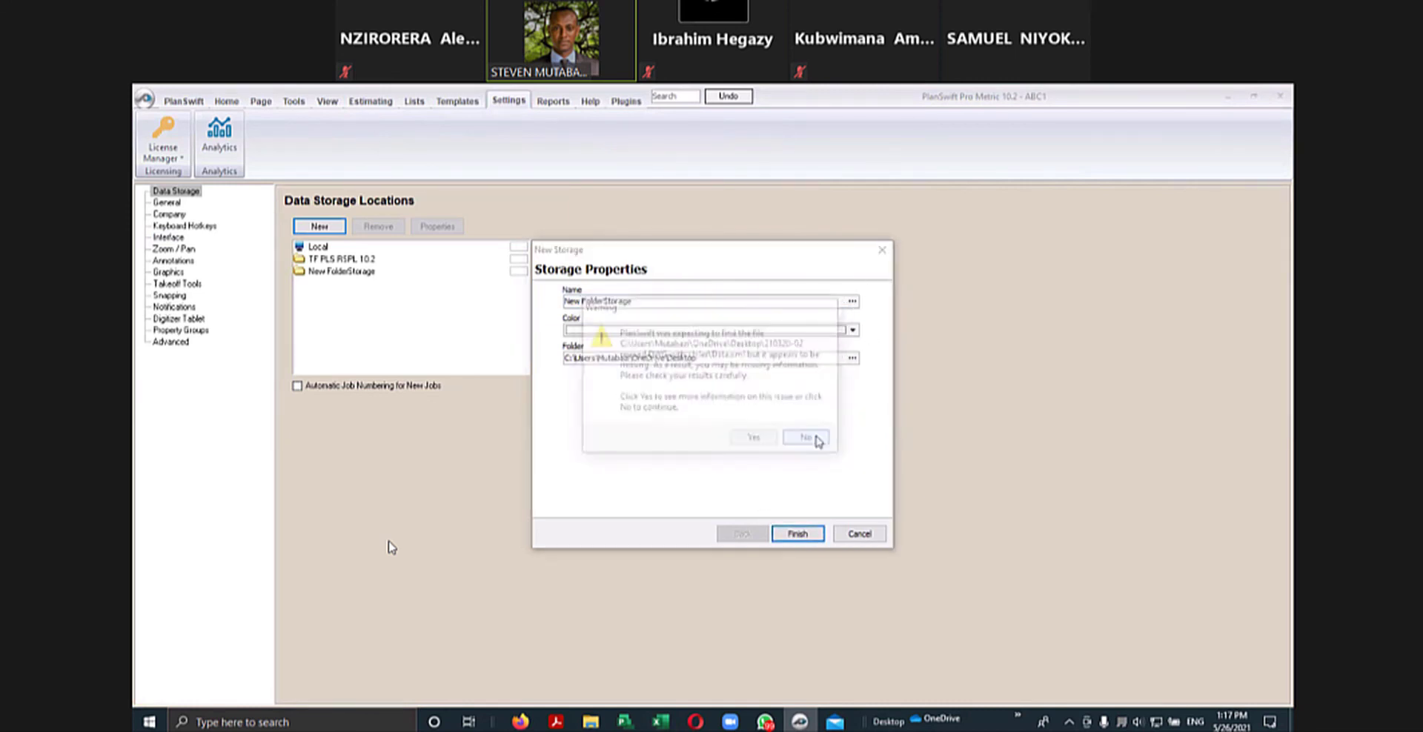
left_click(763, 440)
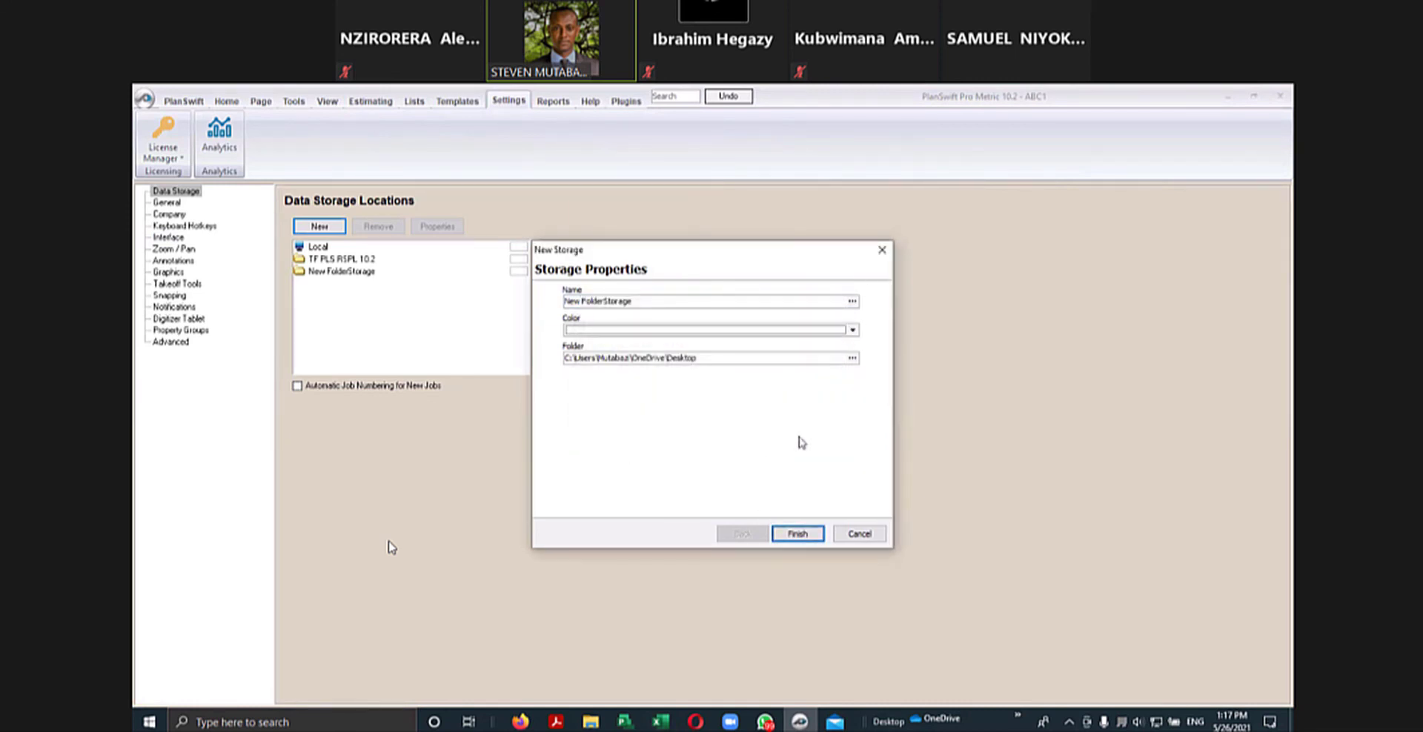